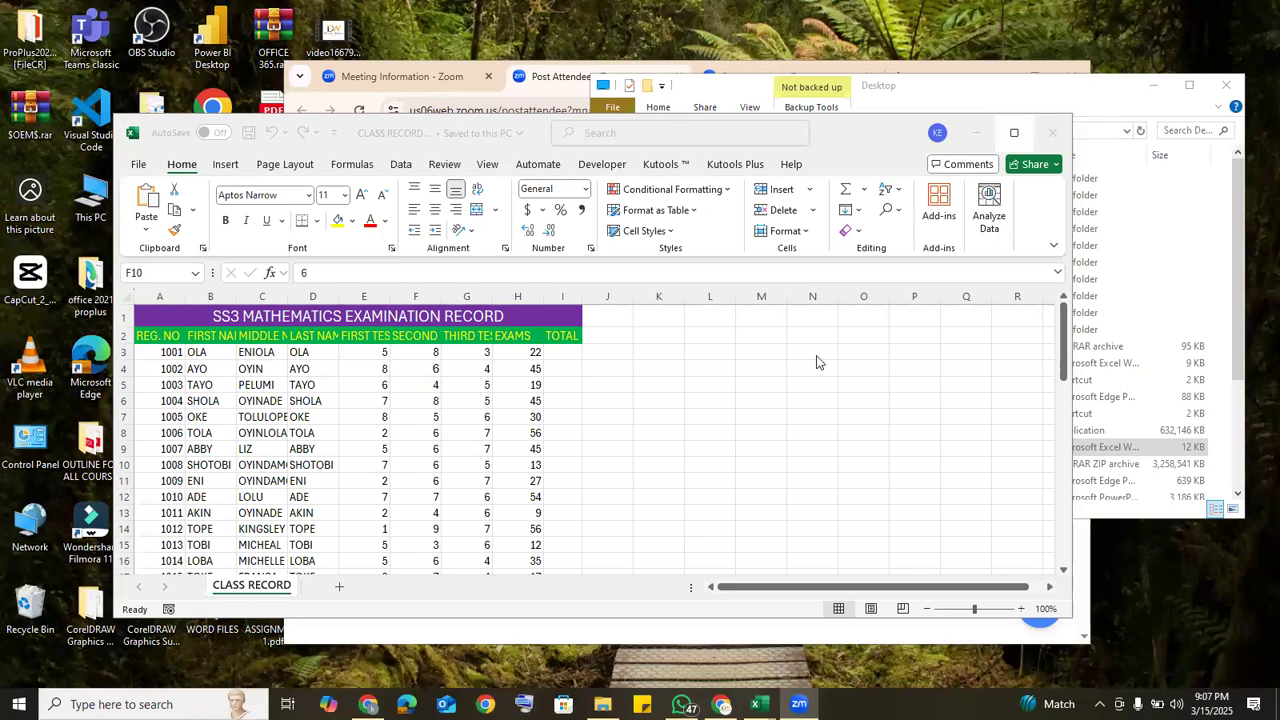
Step: Close the CLASS RECORD workbook and minimise the File Explorer and browser windows
left_click(1051, 133)
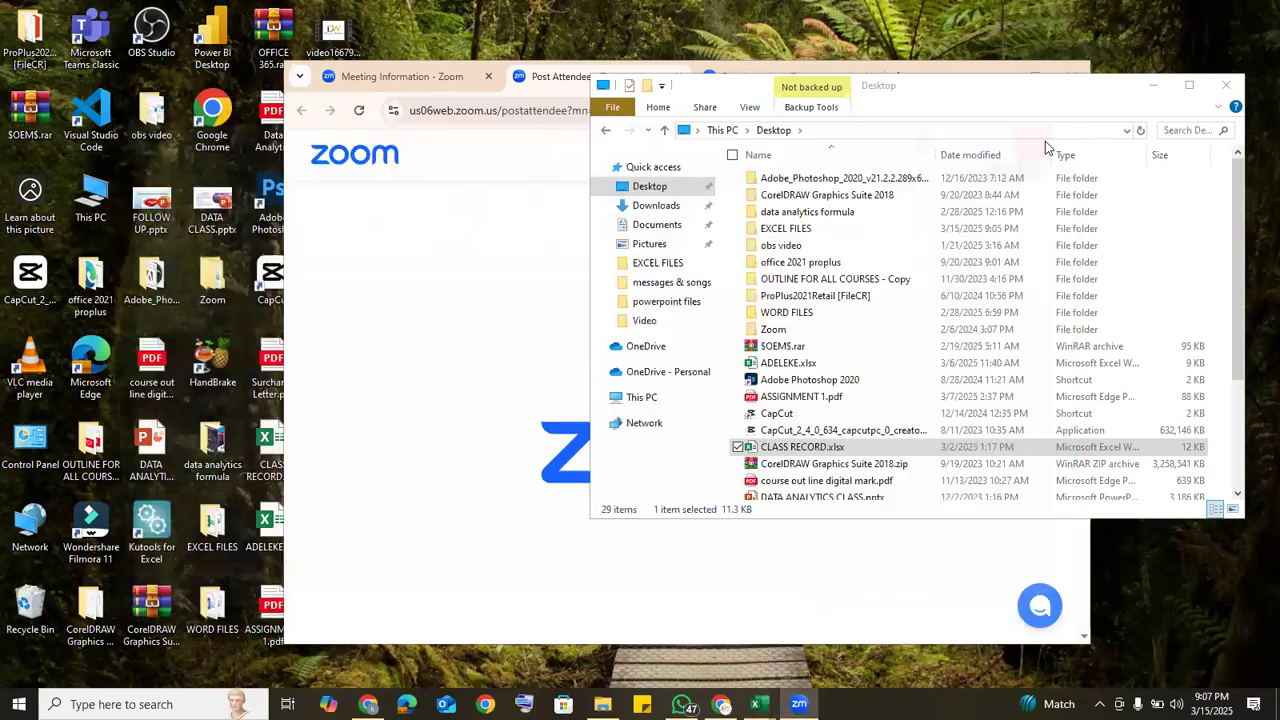
left_click(1153, 85)
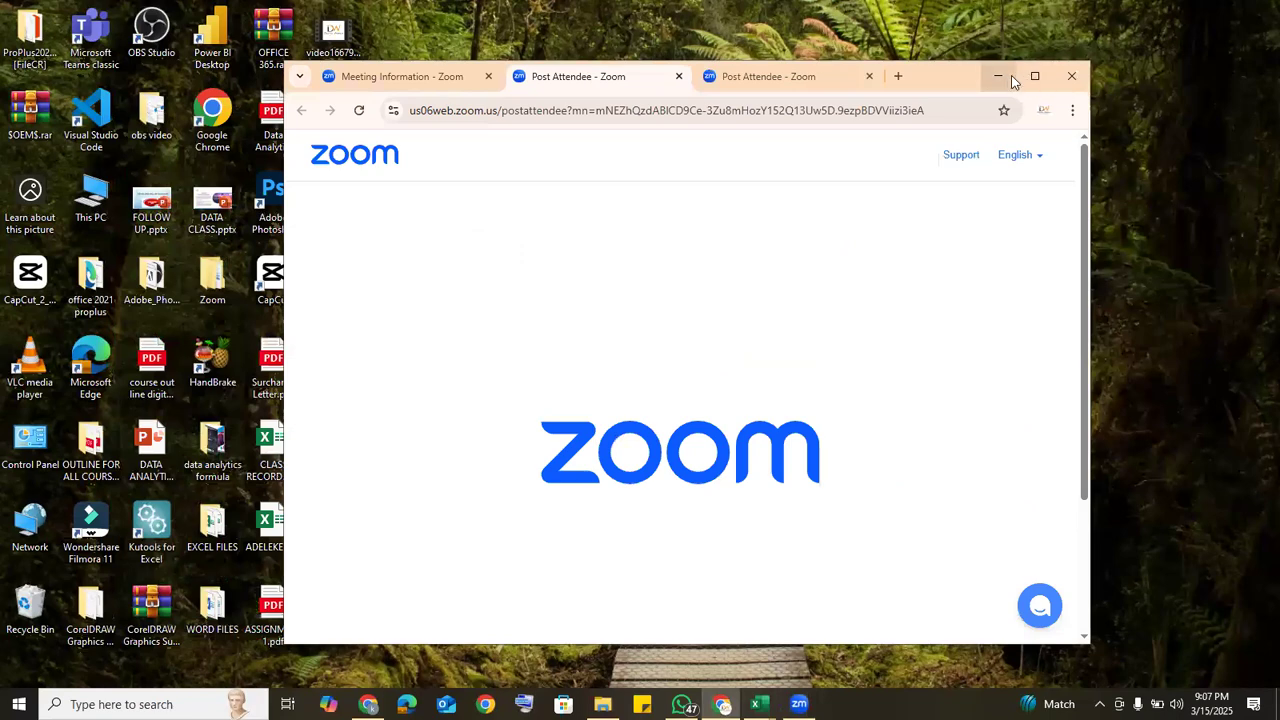
left_click(1000, 77)
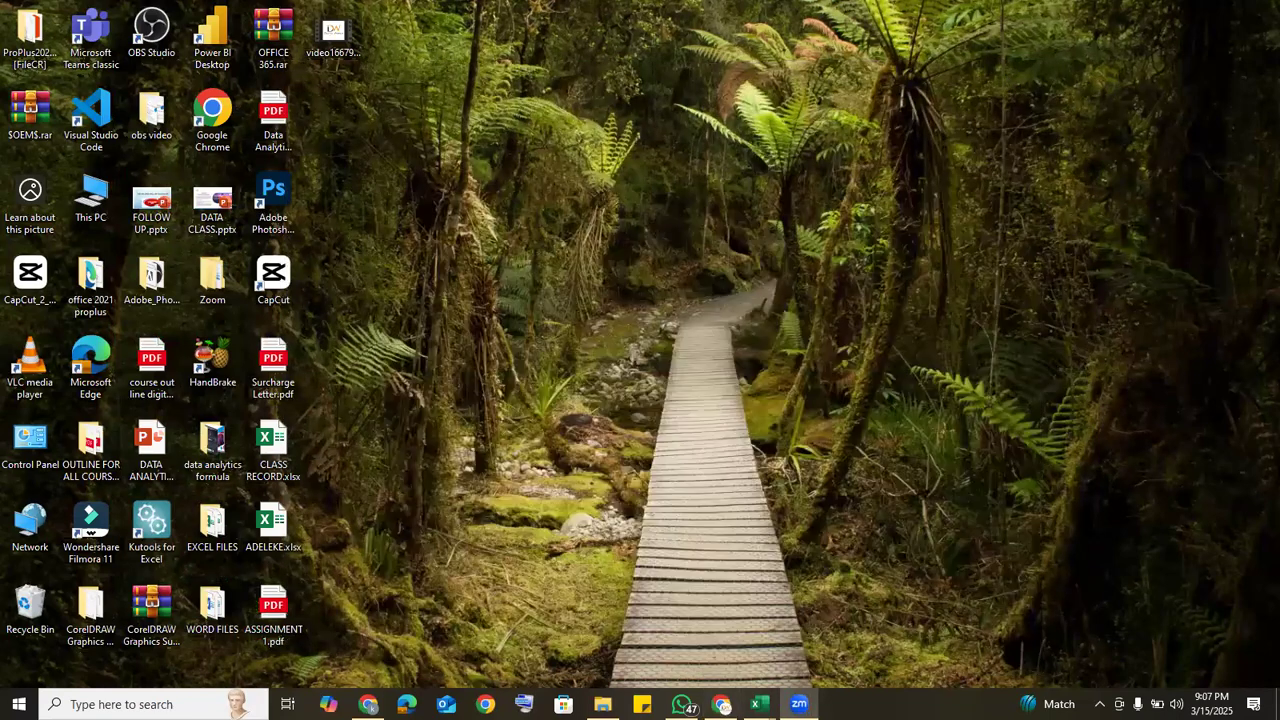
Step: Bring the open workbook COUNTIFS FILE.xlsx to the front and maximise its window
mouse_move(760, 704)
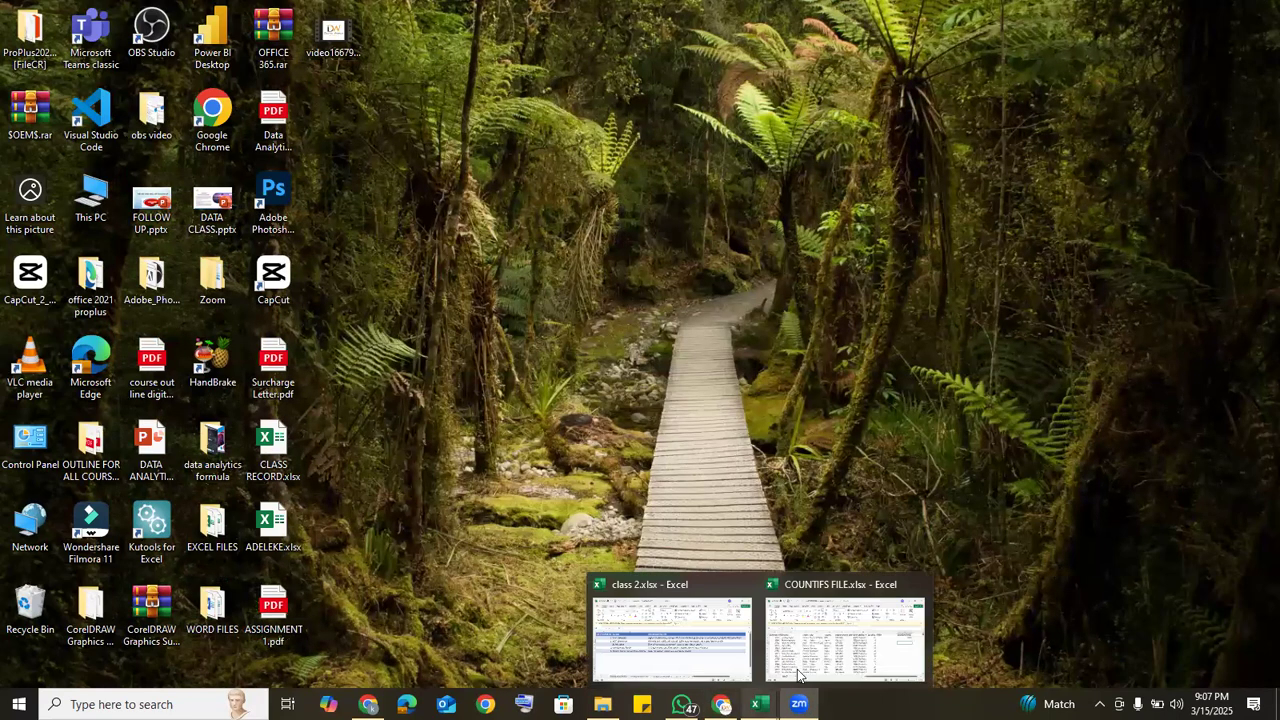
left_click(834, 645)
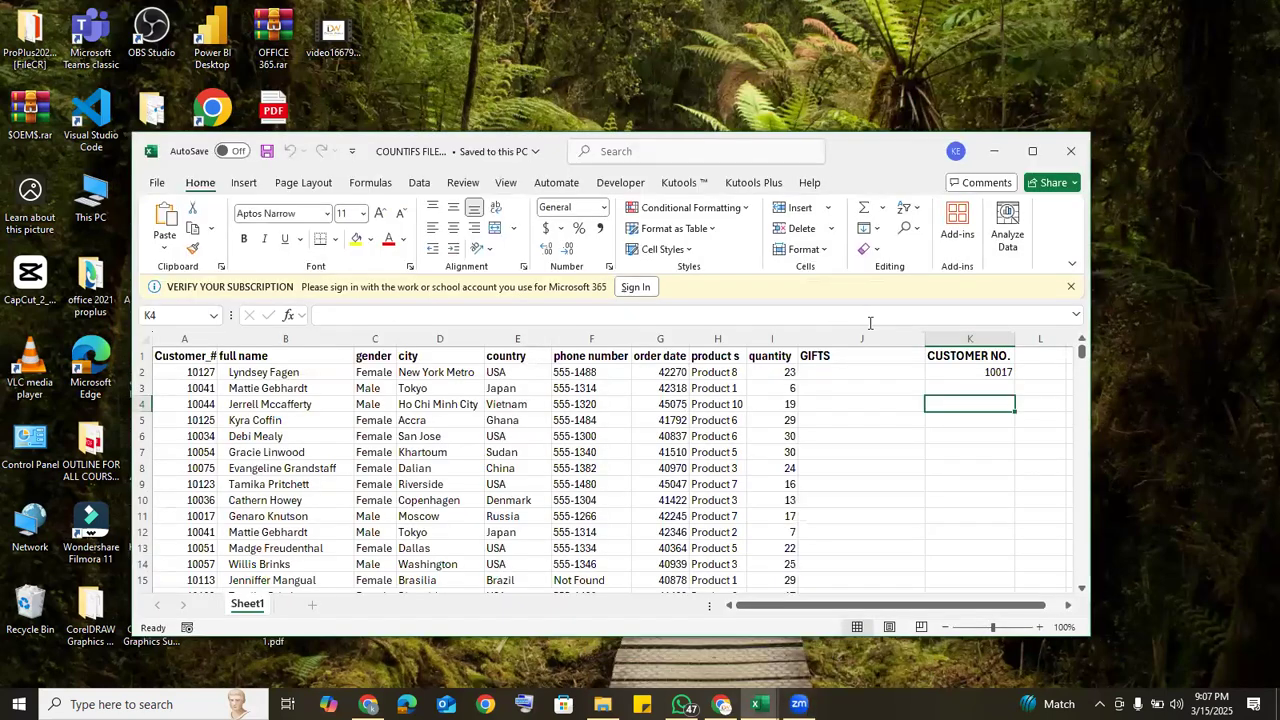
left_click(1058, 606)
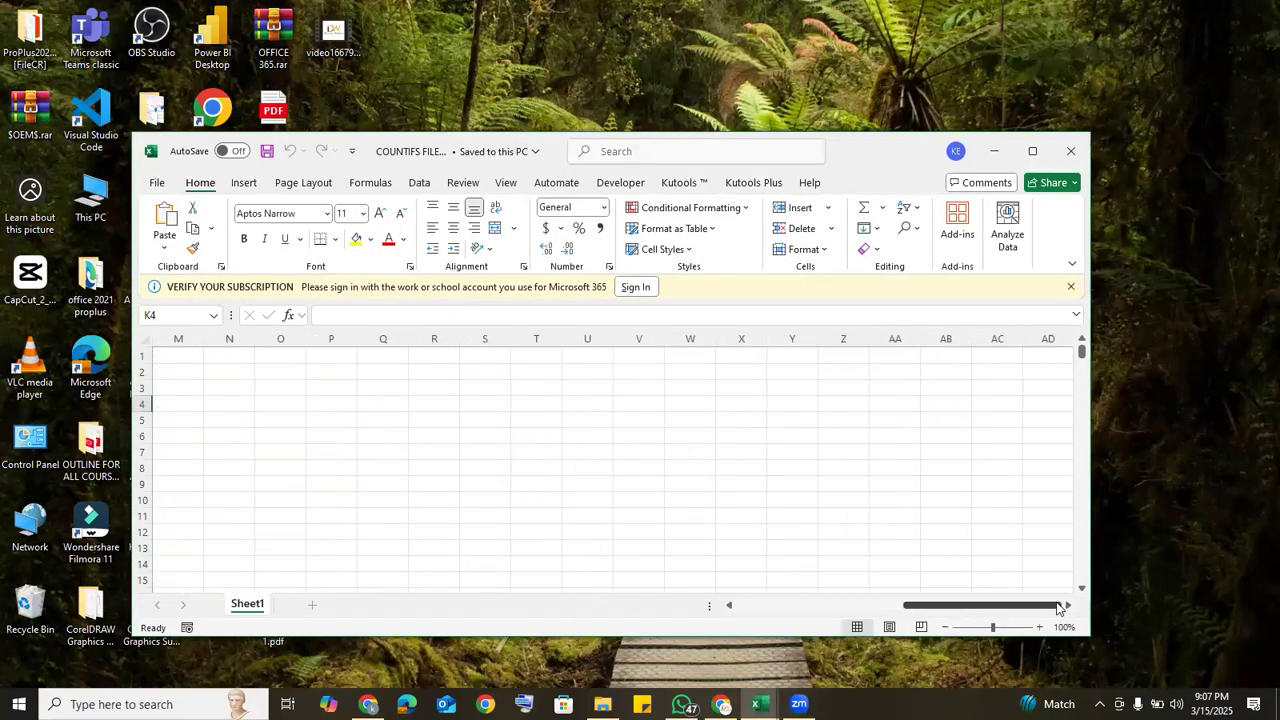
left_click(869, 612)
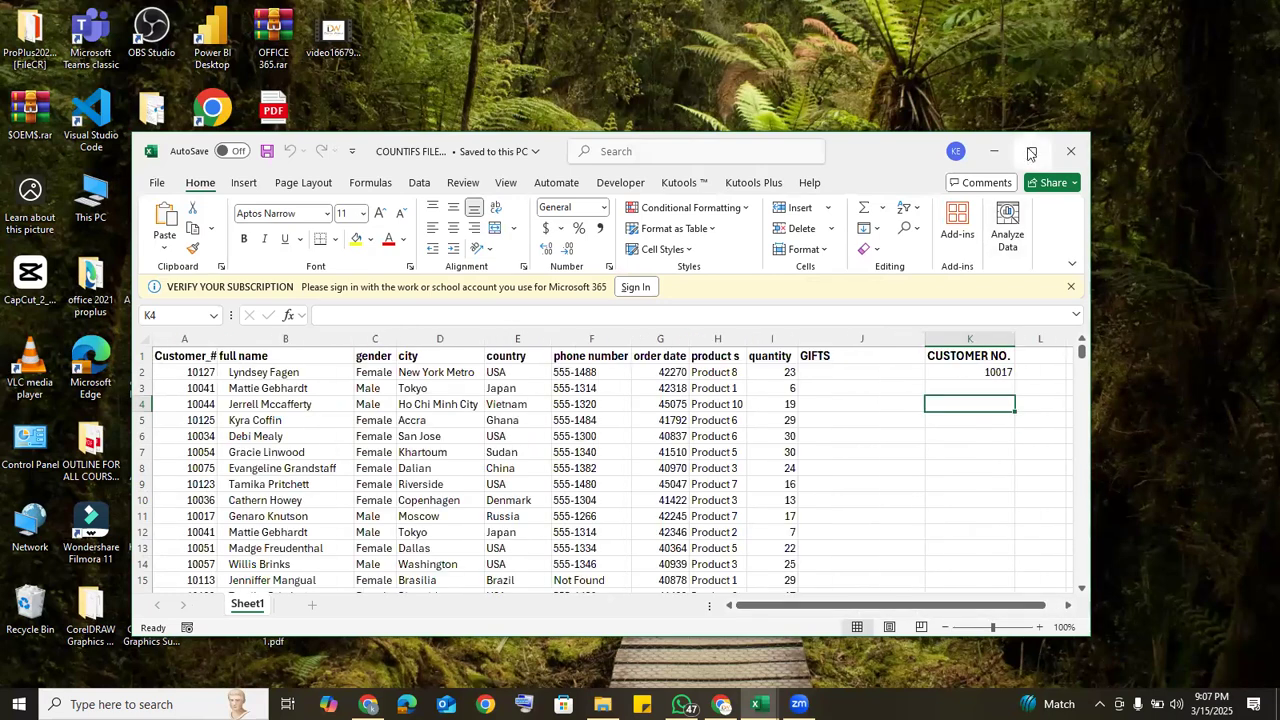
left_click(1031, 153)
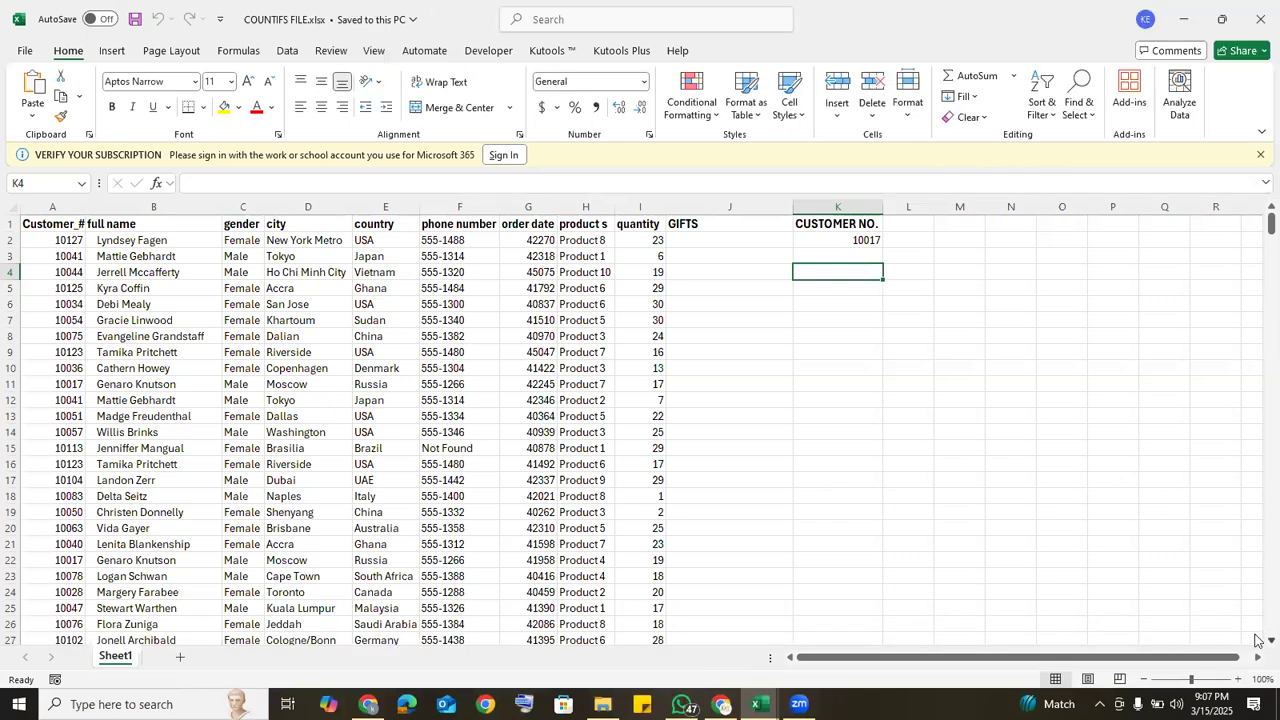
scroll(1257, 640, "down", 2)
scroll(1257, 640, "down", 1)
scroll(1257, 211, "up", 3)
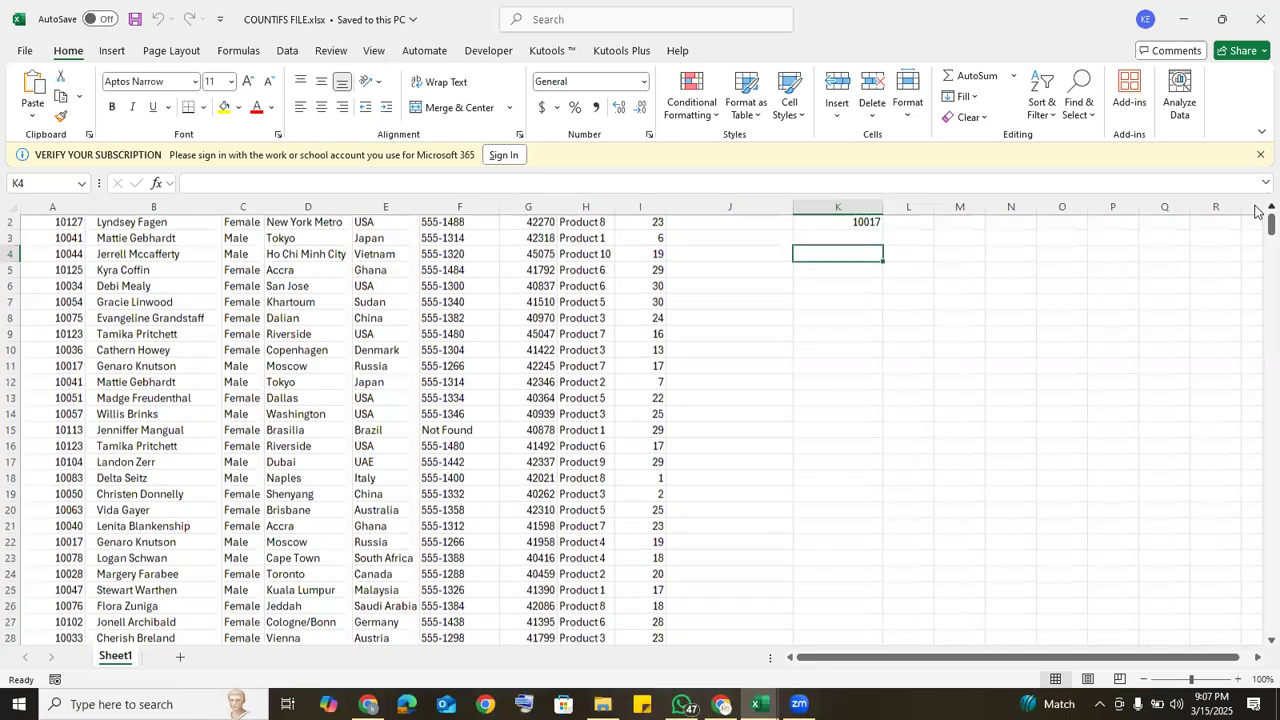
scroll(1257, 211, "up", 1)
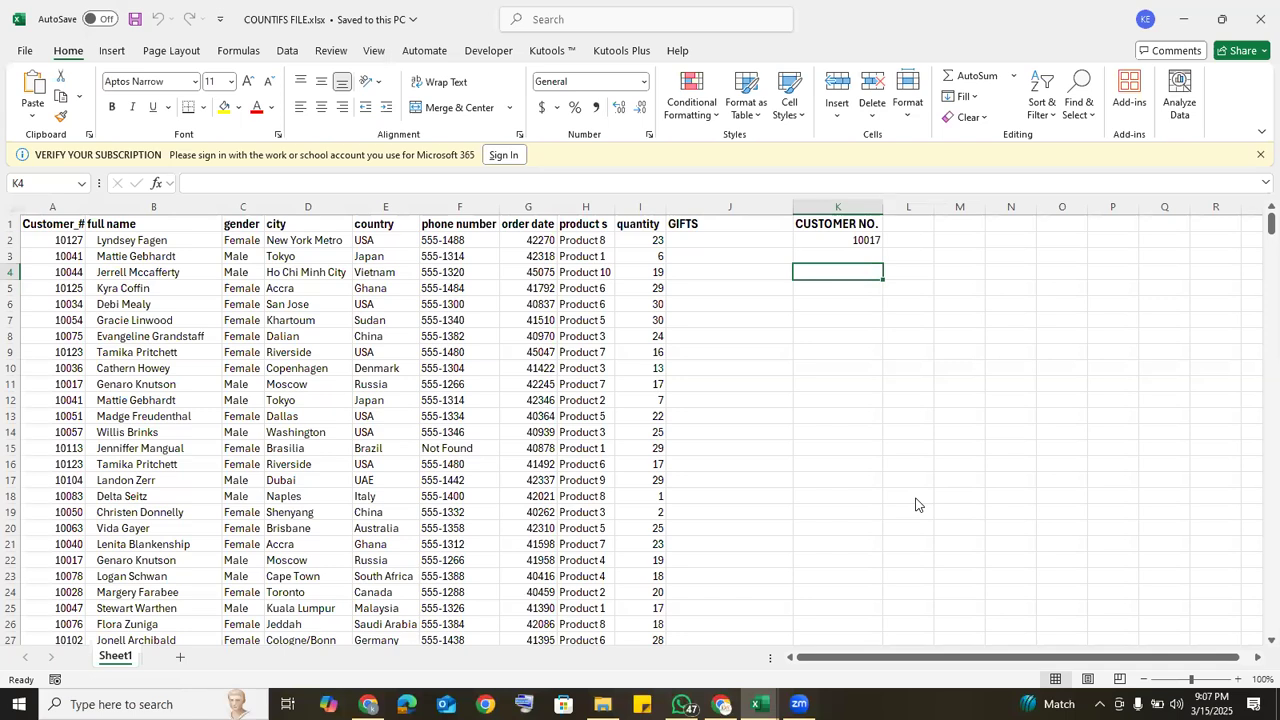
Step: Enter the headings QUANTITY, GIFTS and TOTAL in cells M13, N13 and O13
left_click(957, 420)
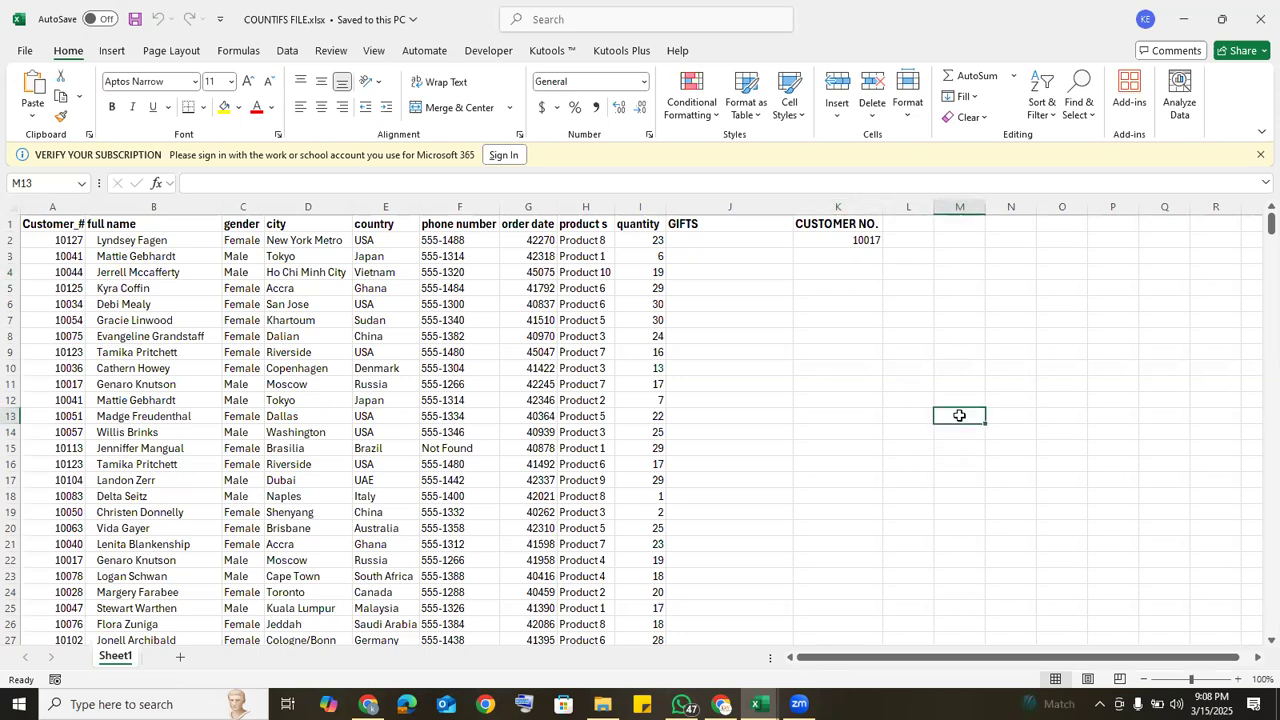
type("QUA")
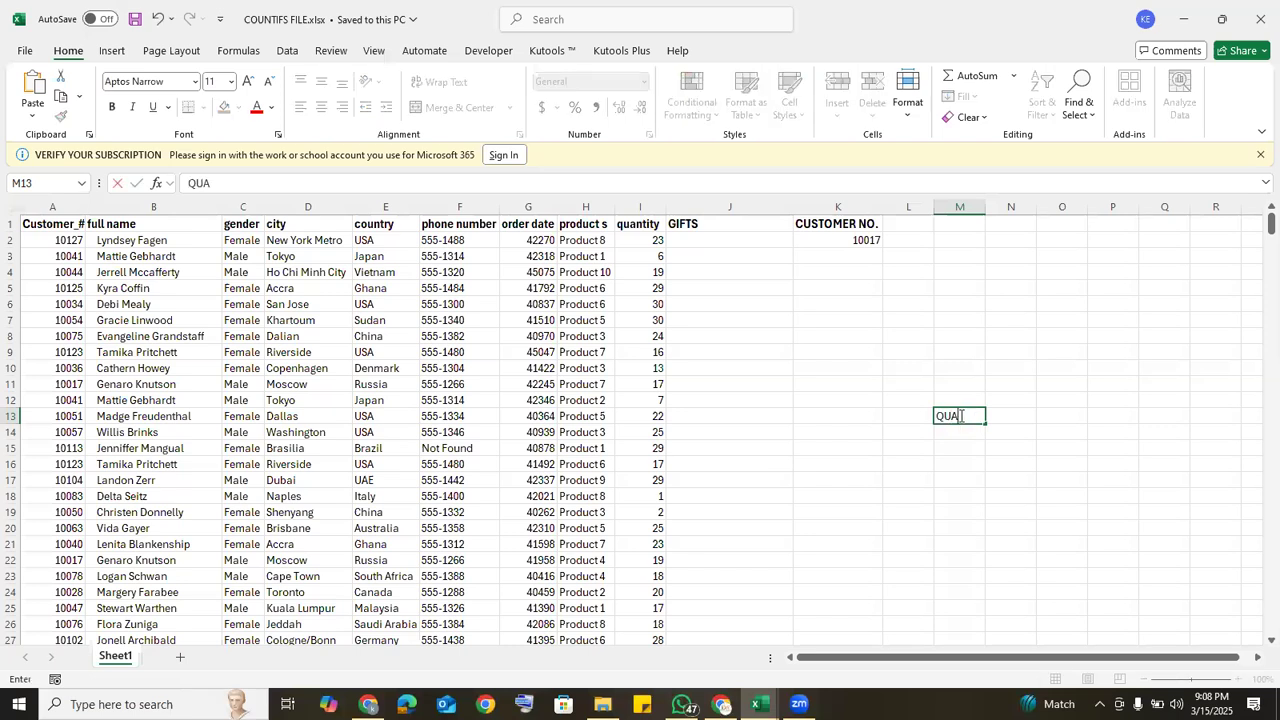
type("NTITY")
left_click(999, 414)
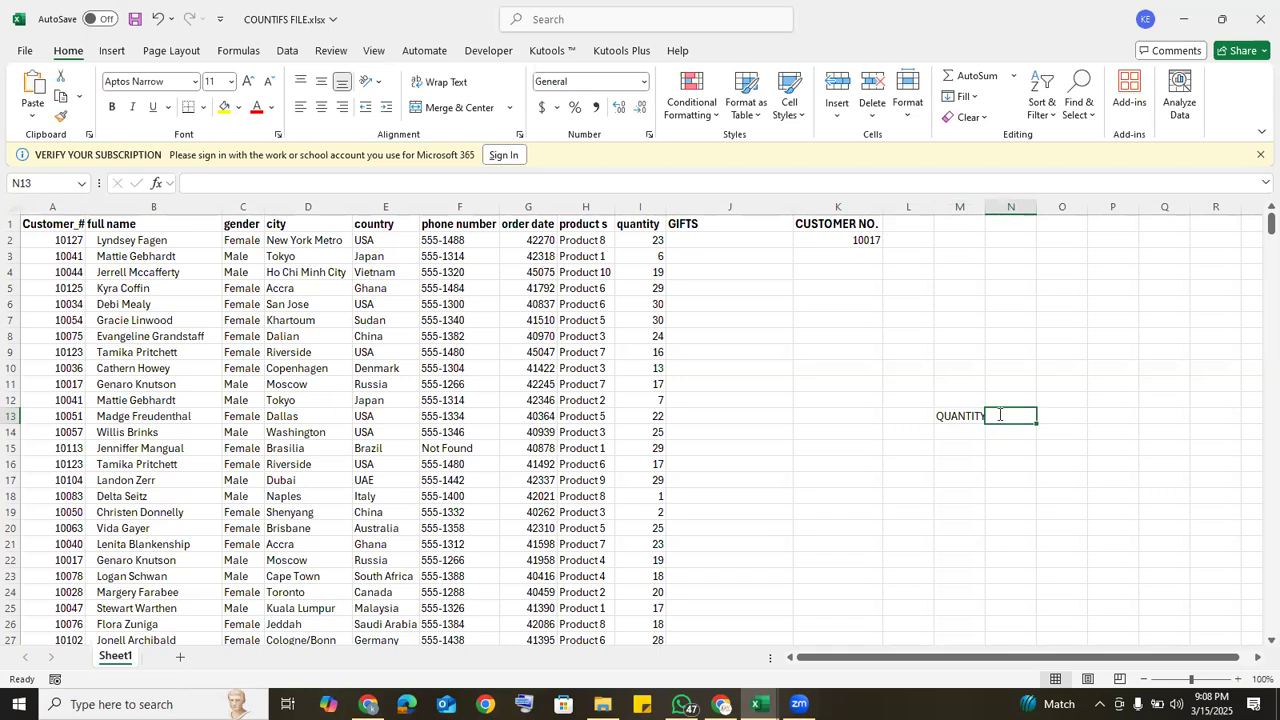
type("GIFTS")
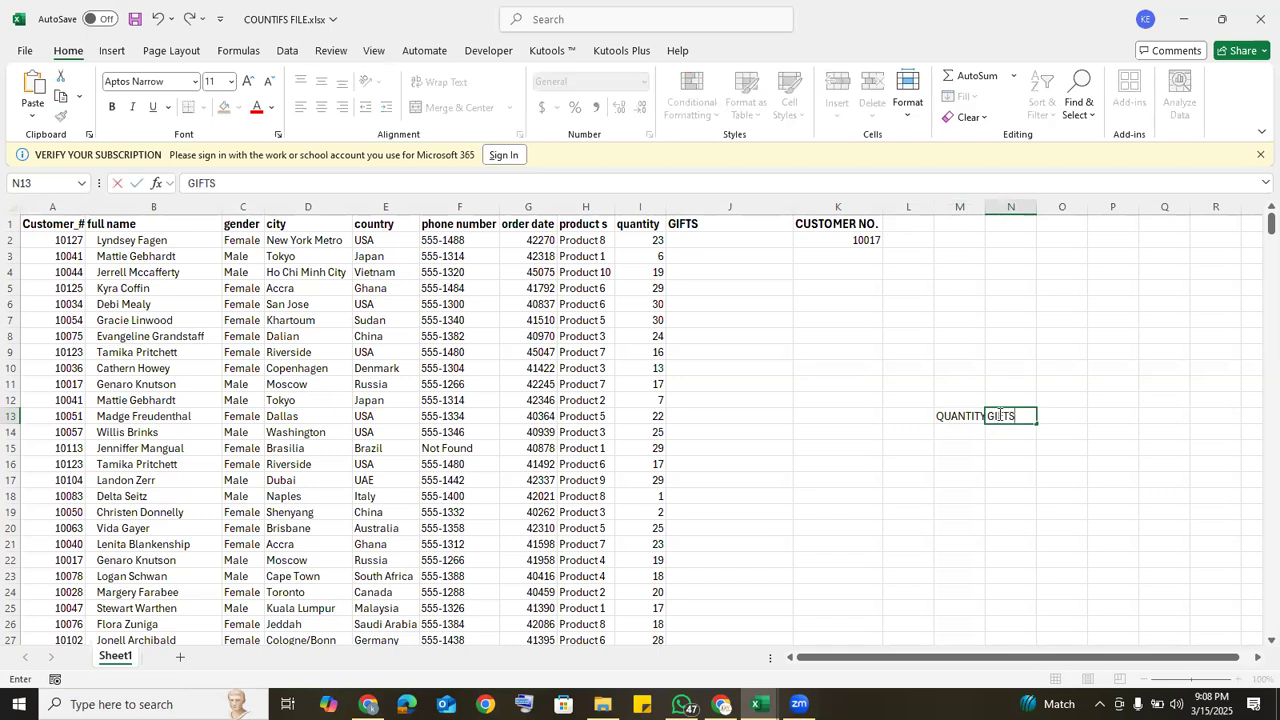
key("Tab")
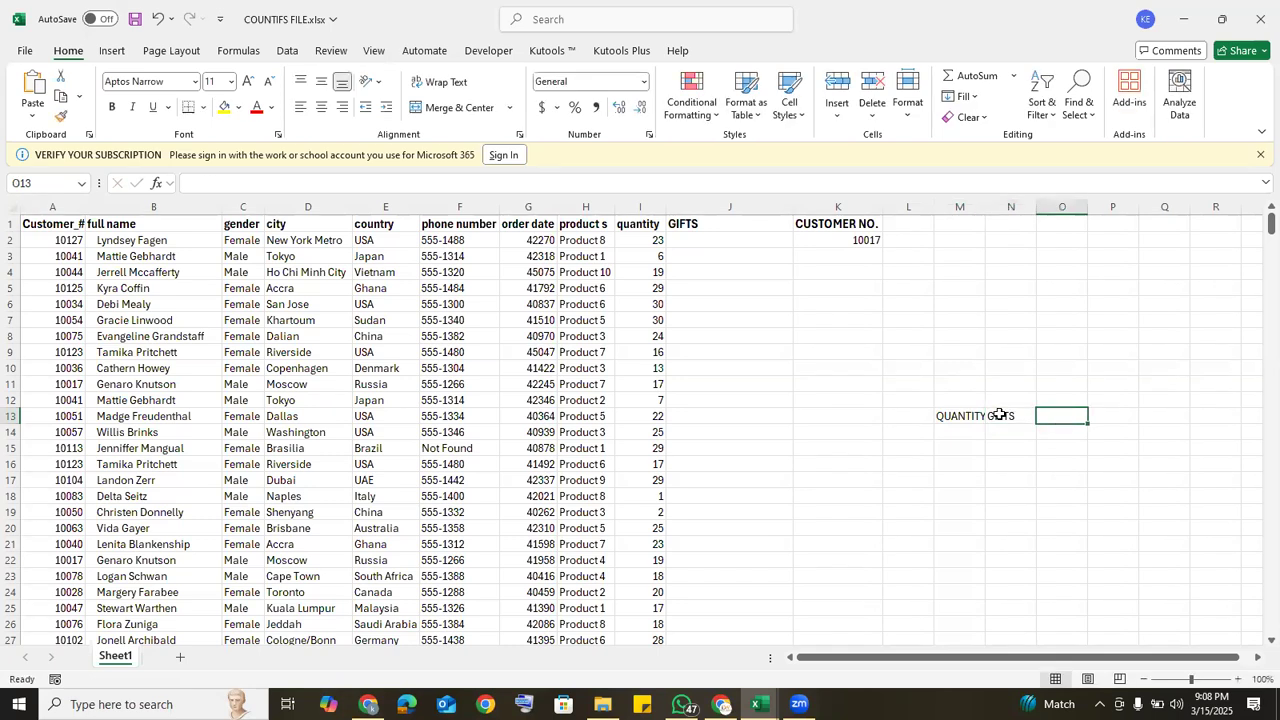
type("TO")
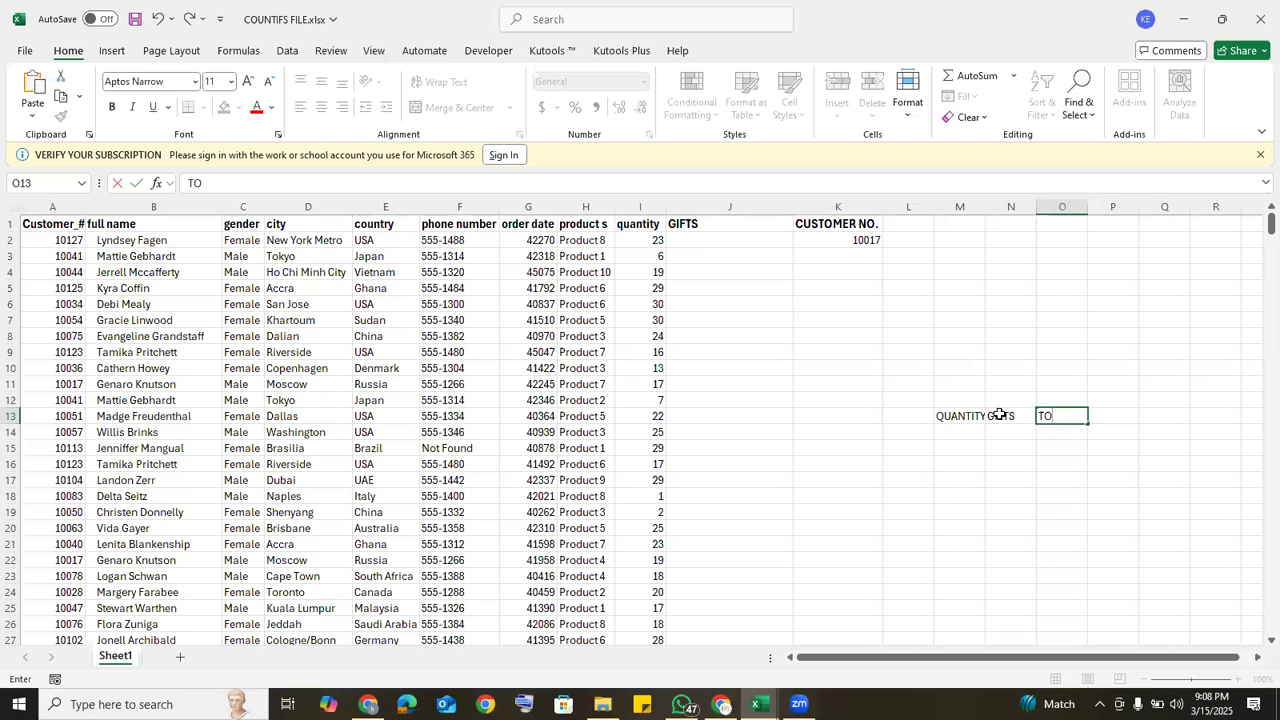
type("TOL")
key("BackSpace")
key("BackSpace")
key("BackSpace")
key("BackSpace")
type("OTAL")
Step: Centre the headings in M13:O13 horizontally and vertically at font size 14, fitting column M to its heading
left_click_drag(968, 416, 1058, 416)
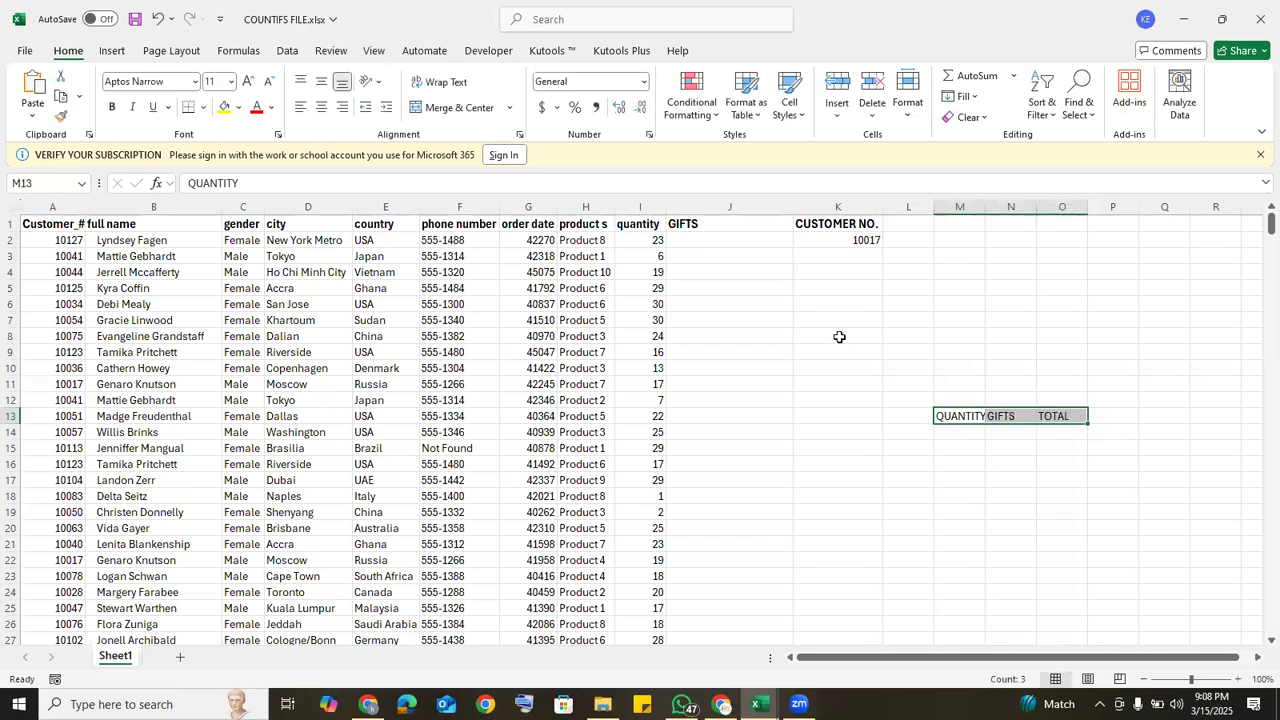
left_click(321, 84)
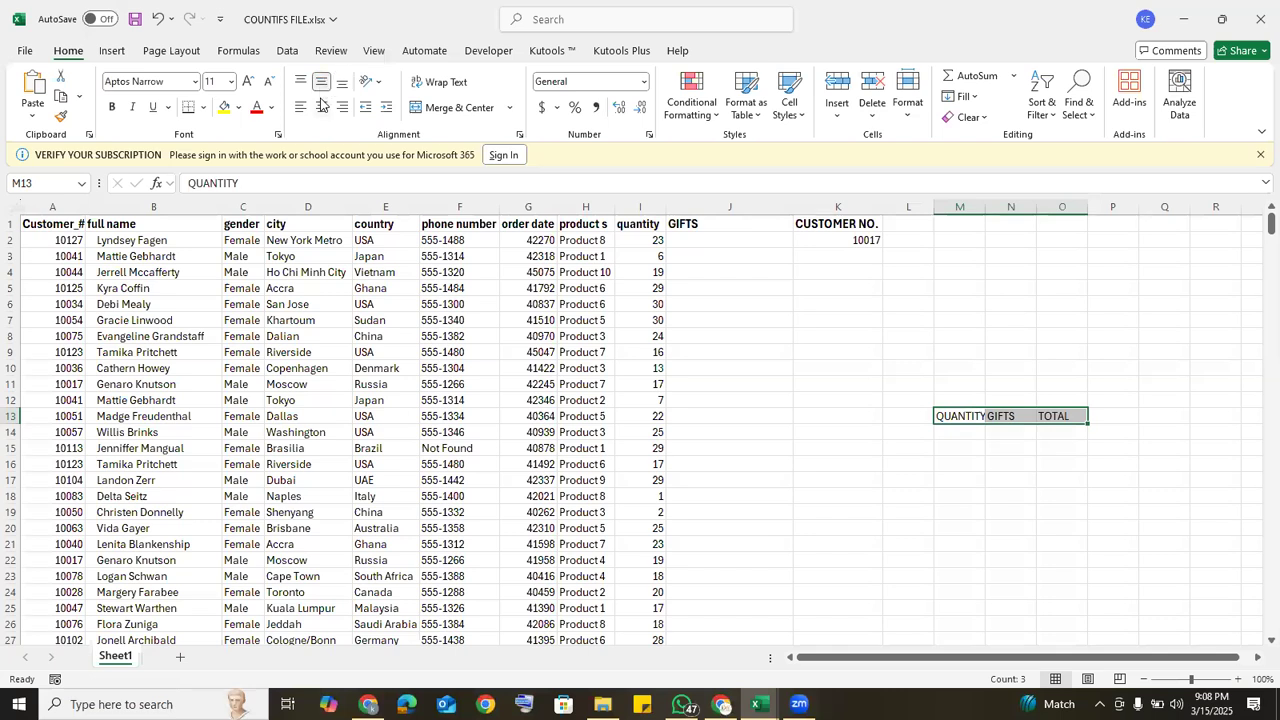
left_click(321, 107)
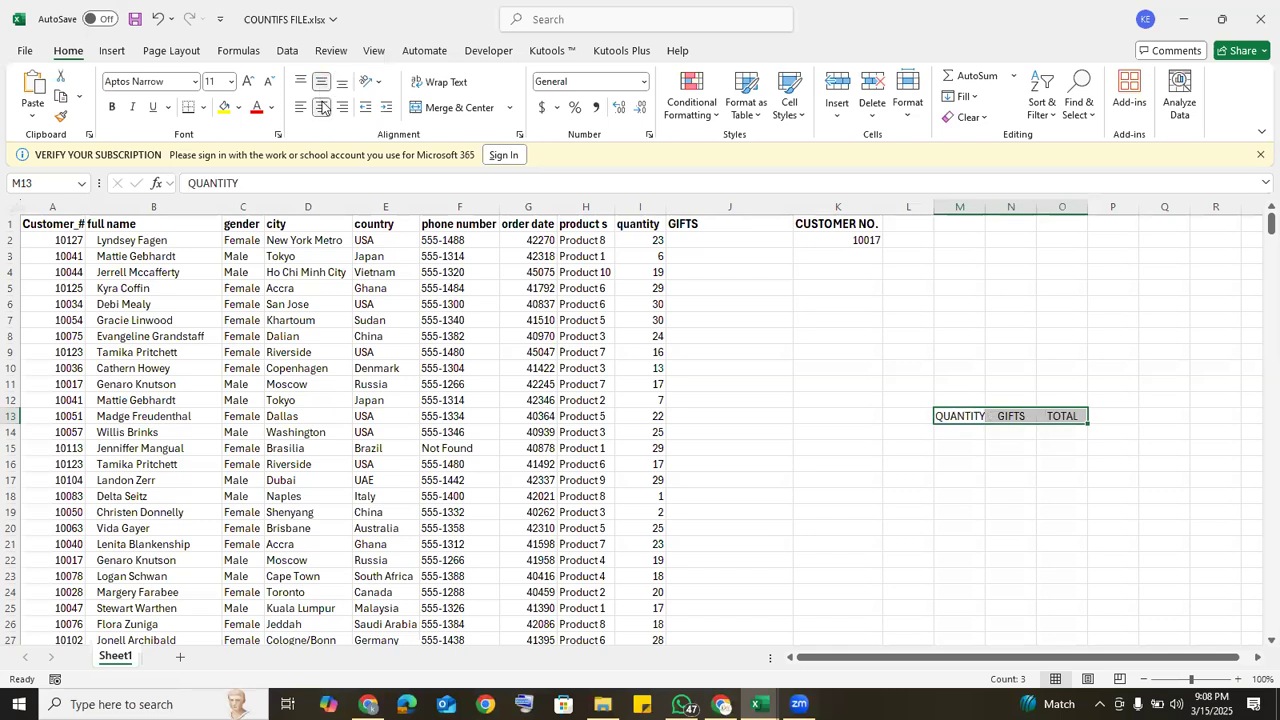
left_click(248, 80)
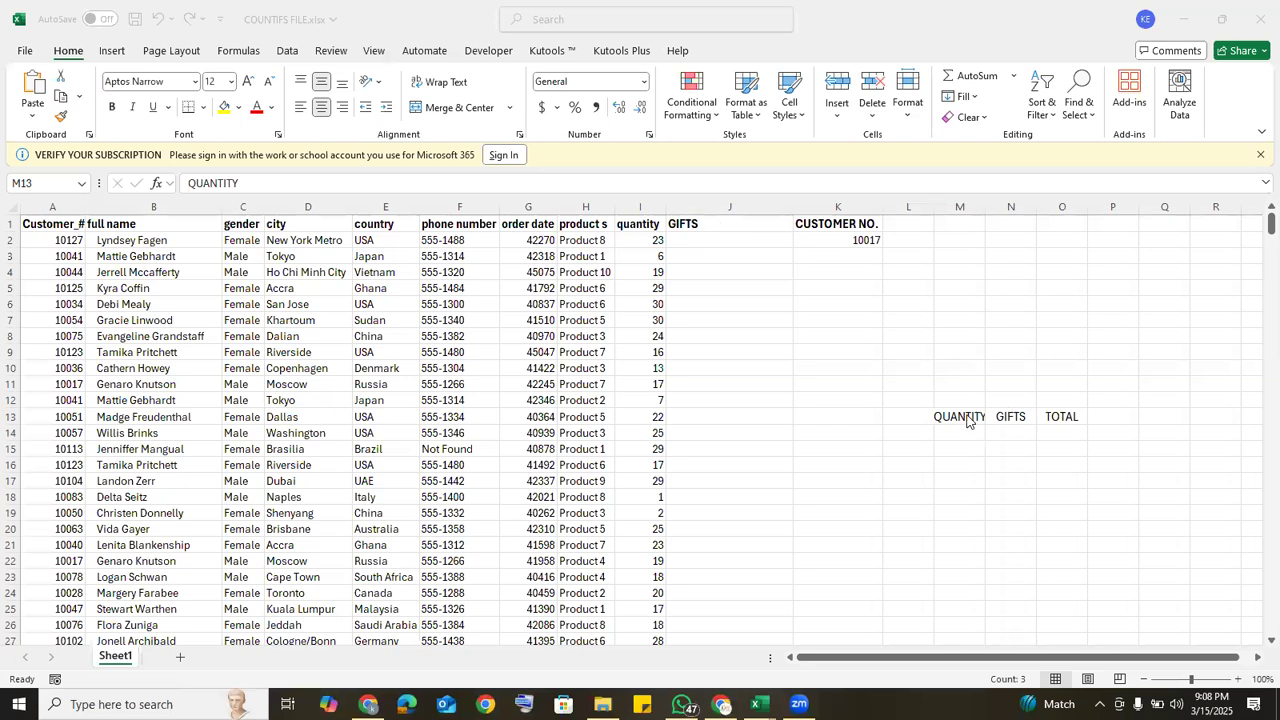
double_click(985, 207)
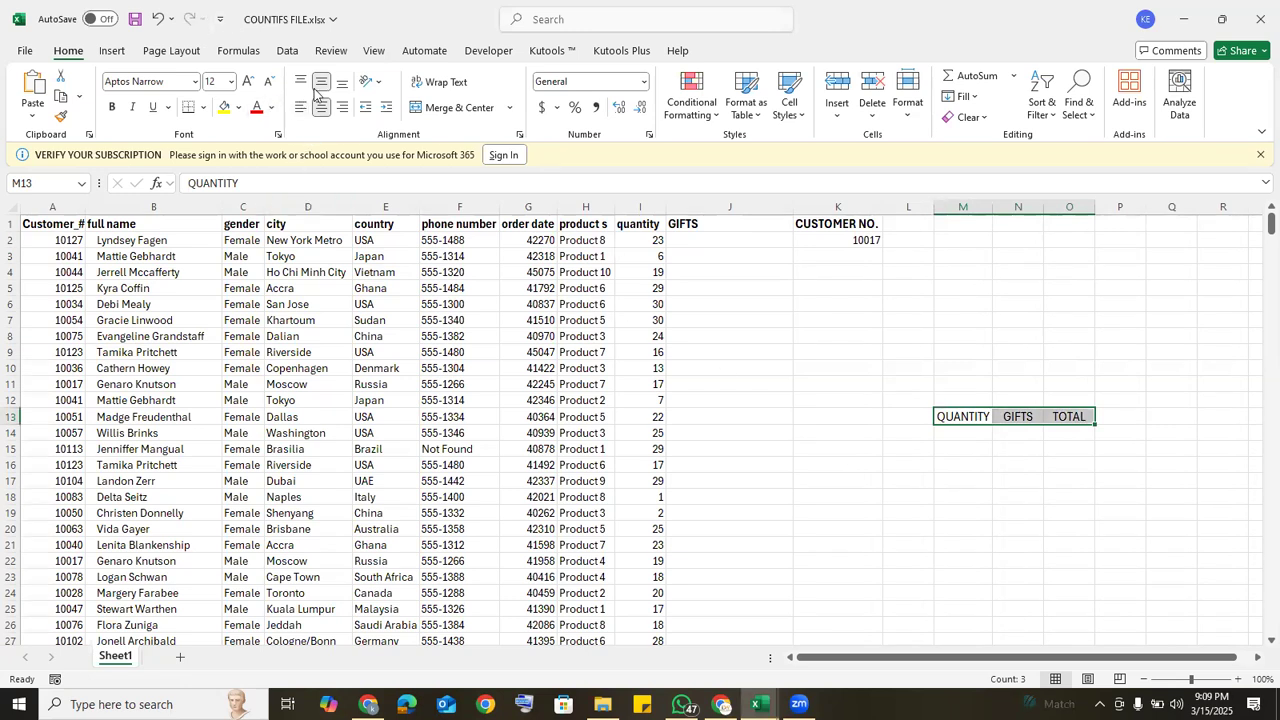
left_click(248, 82)
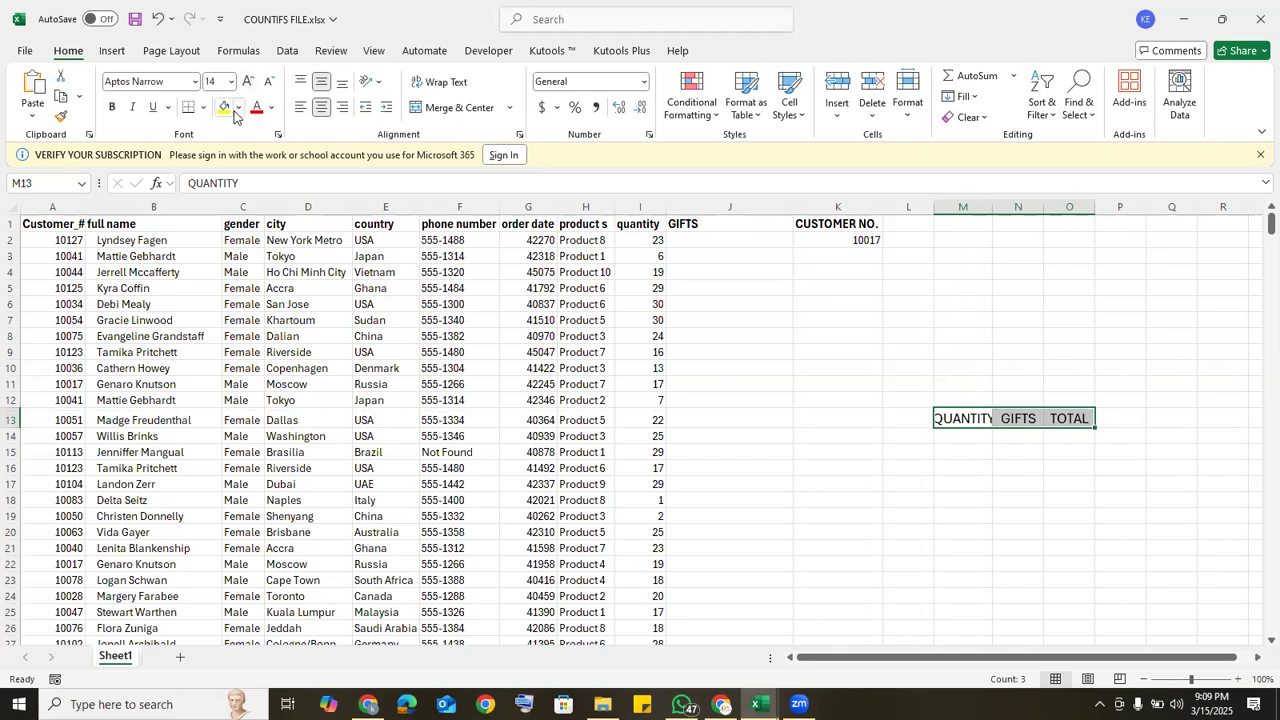
Step: Give the headings in M13:O13 a standard purple fill and white bold text
left_click(239, 108)
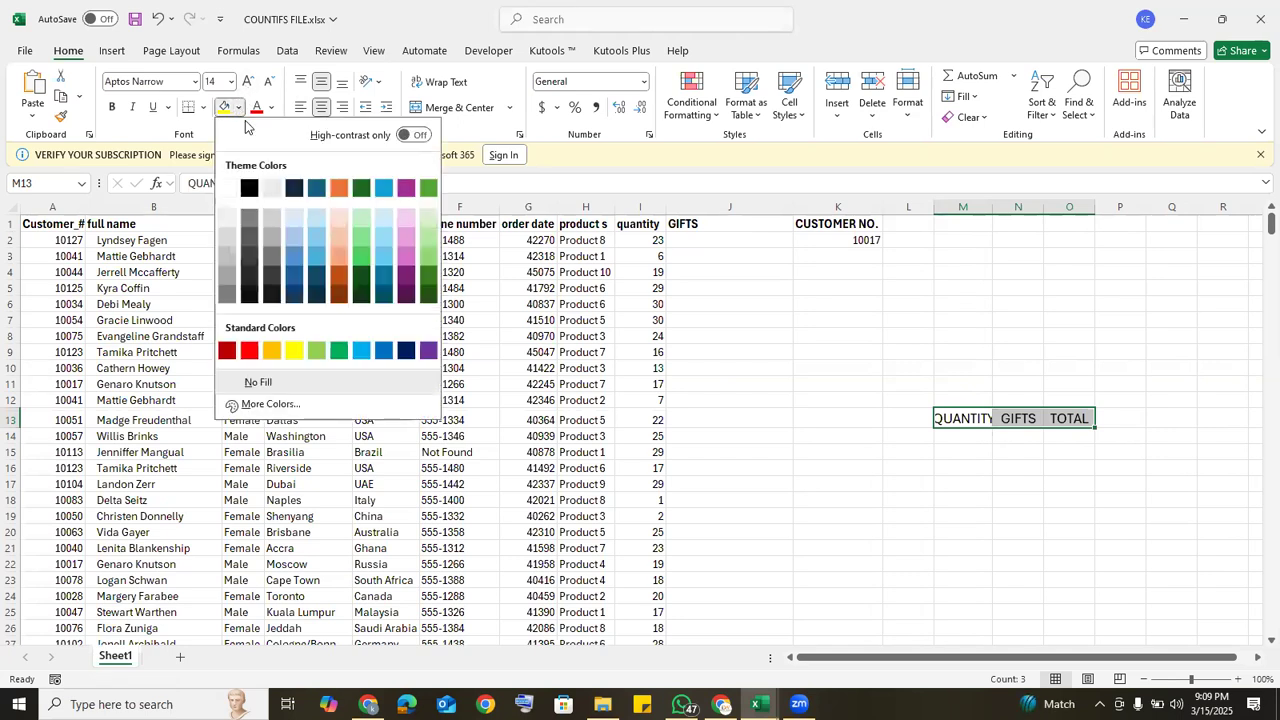
left_click(427, 352)
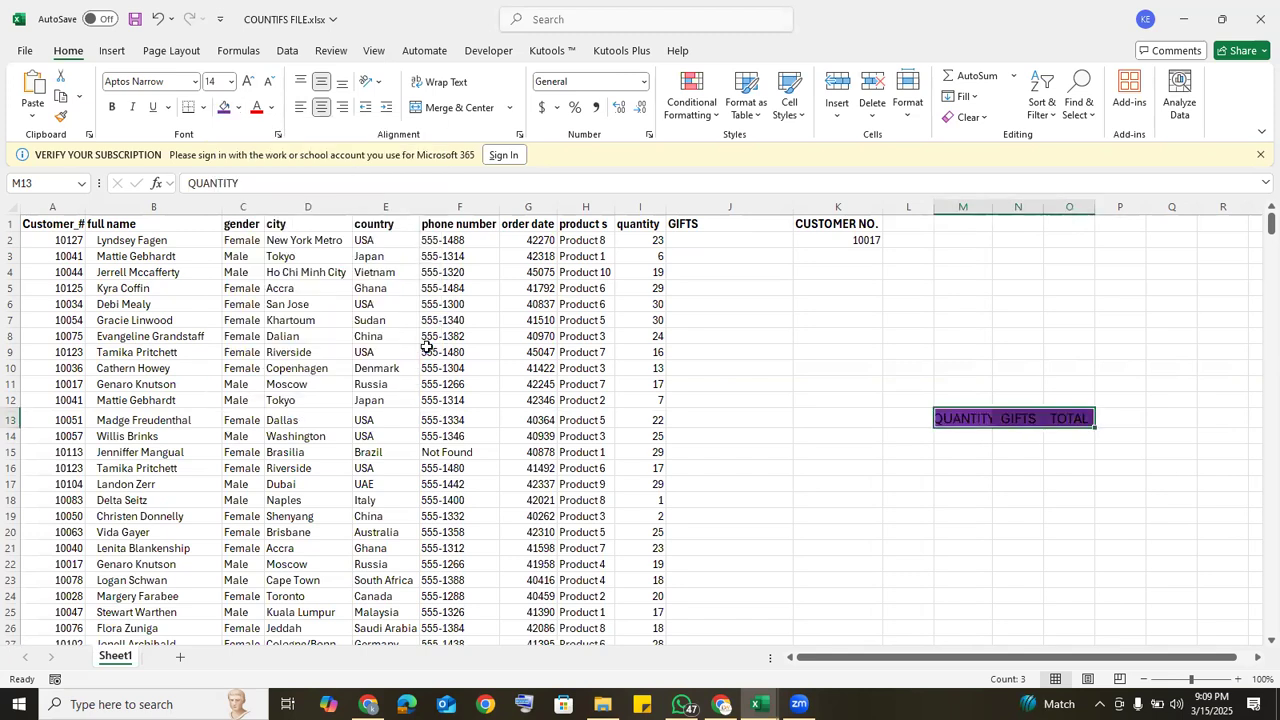
left_click(271, 108)
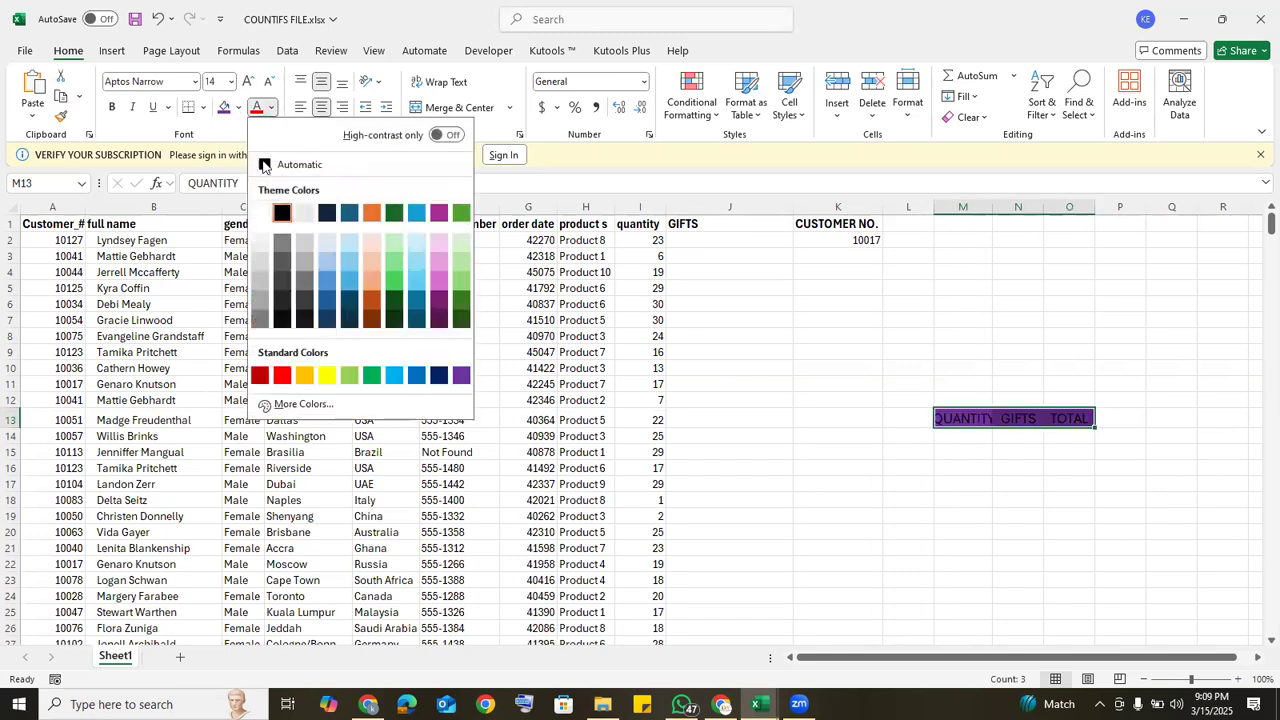
left_click(261, 213)
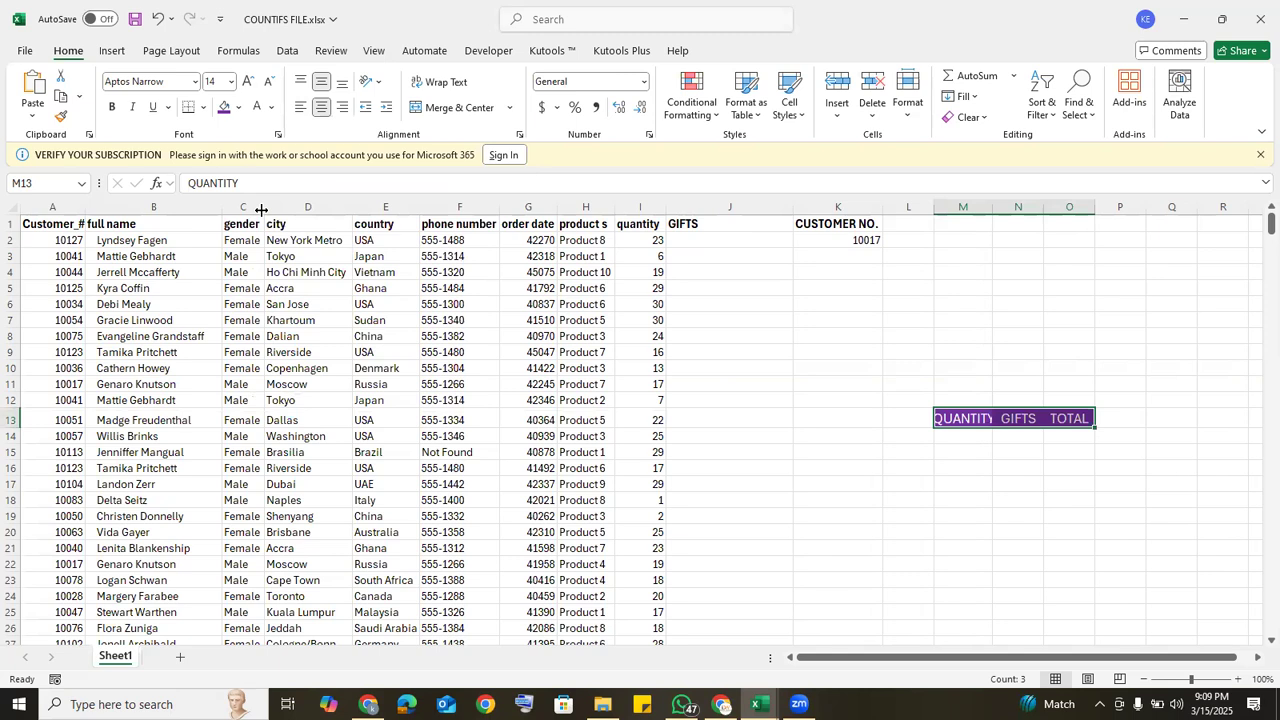
left_click(111, 106)
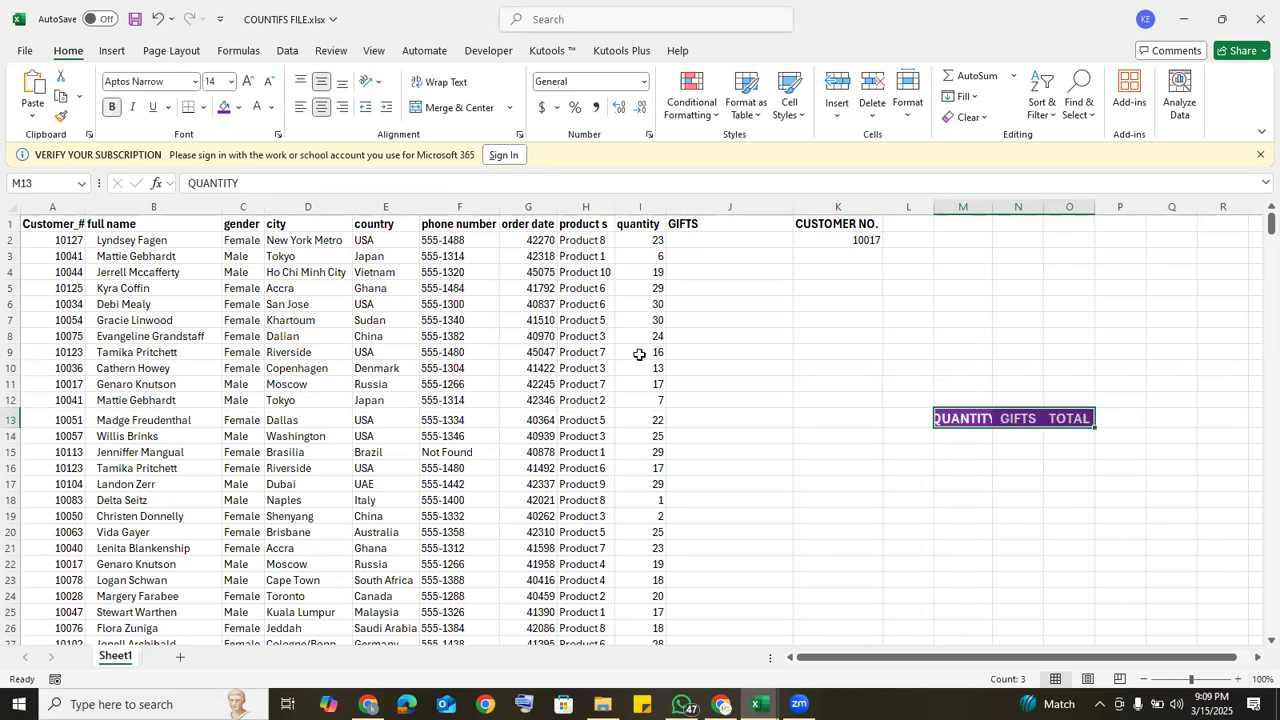
Step: Autofit the widths of columns M and N to the QUANTITY and GIFTS headings
left_click(1000, 382)
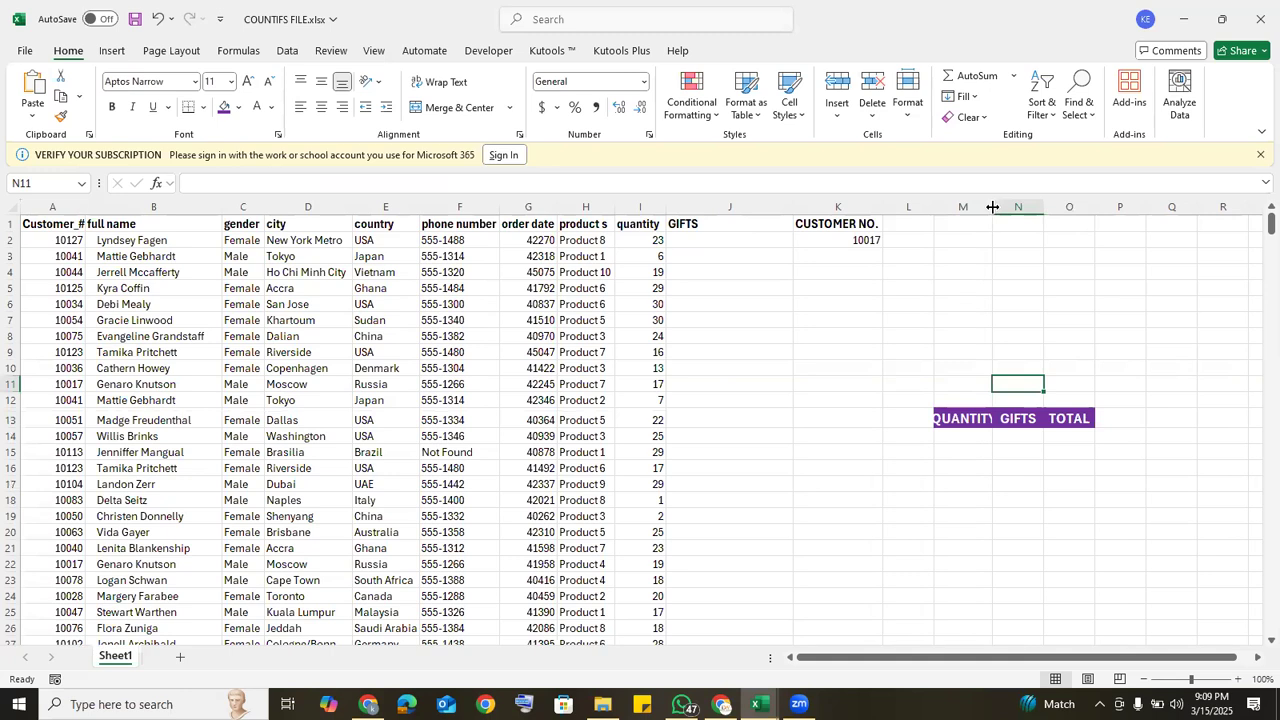
double_click(990, 207)
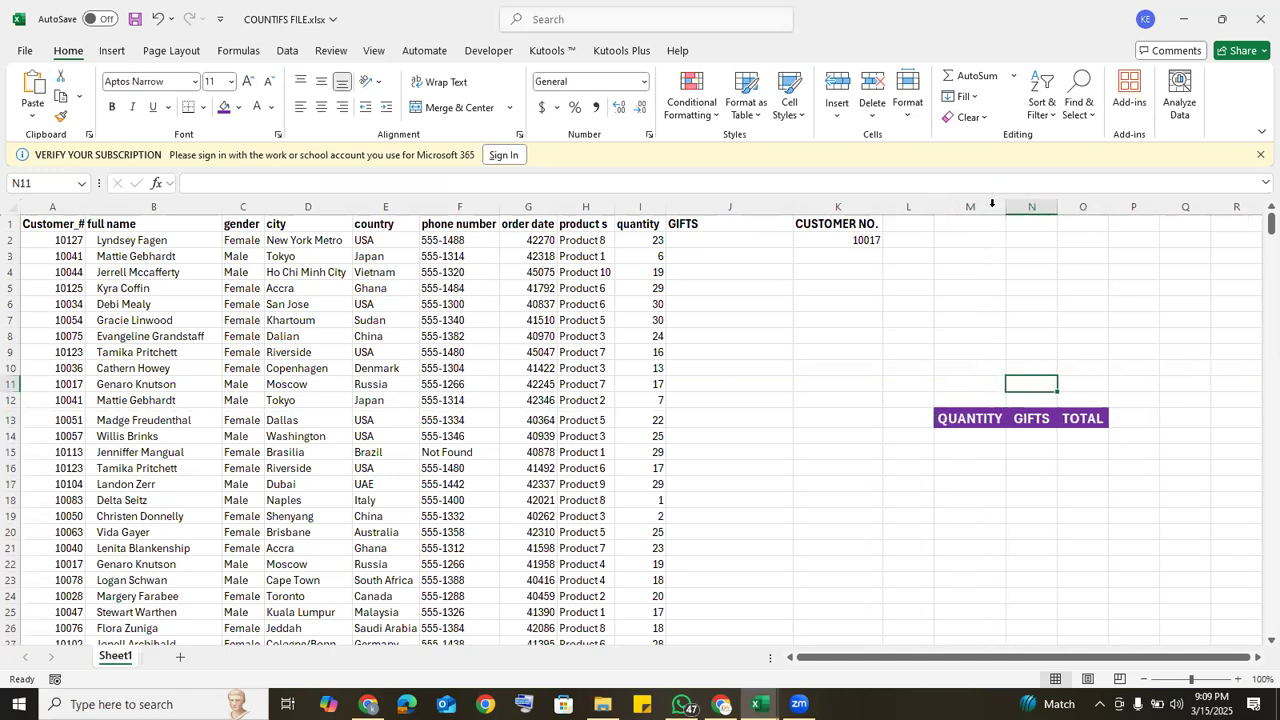
double_click(1059, 207)
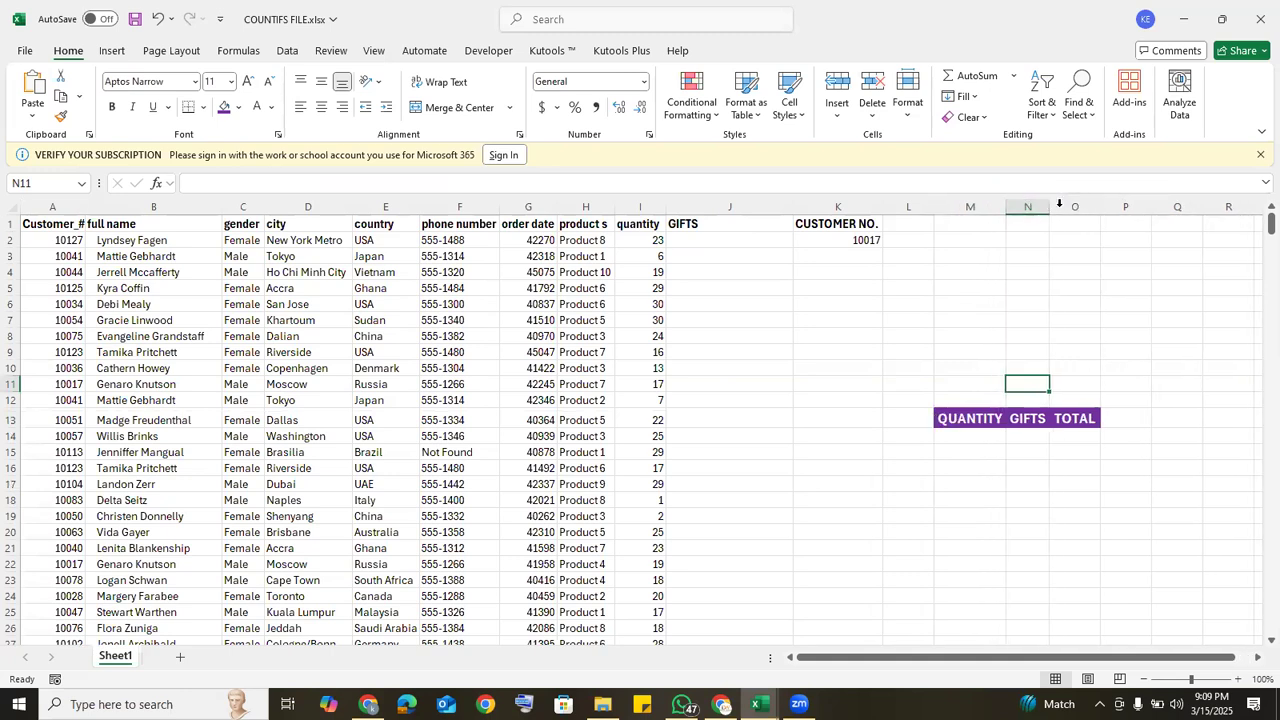
Step: Enter the quantity ranges 1--5, 6--10 and 11--15 in cells M14, M15 and M16 under QUANTITY
left_click(961, 443)
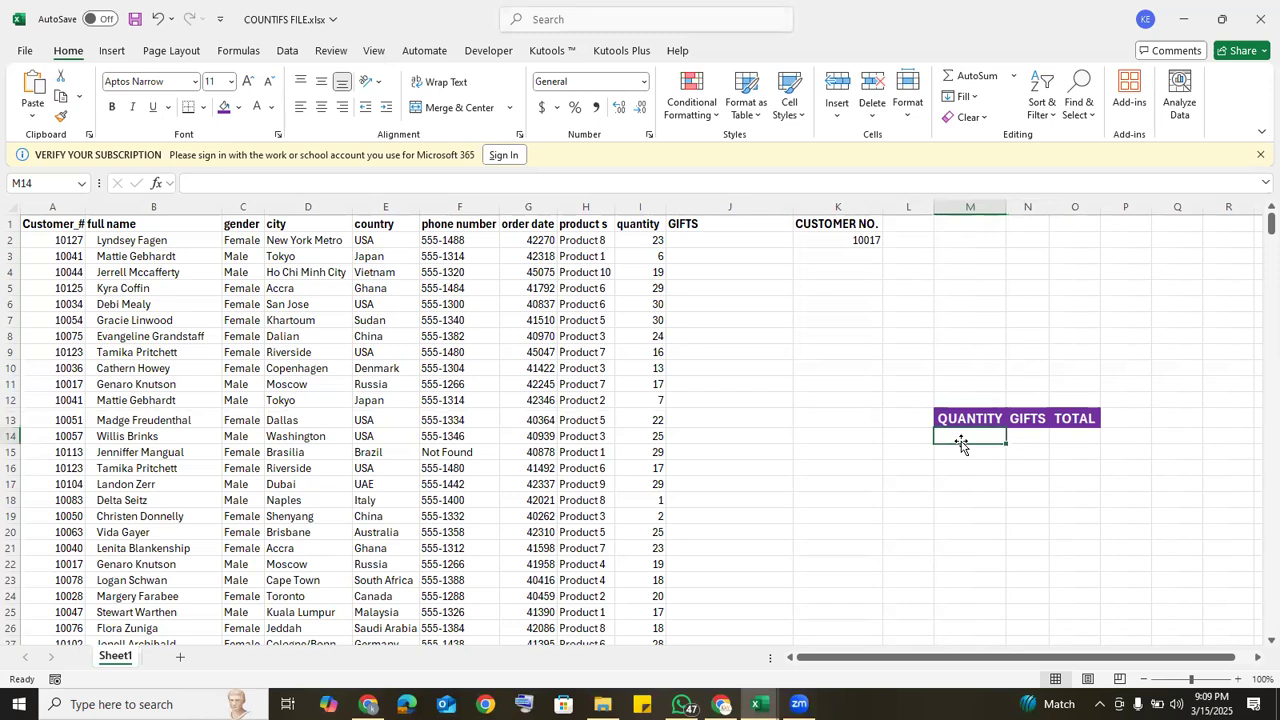
type("1--5")
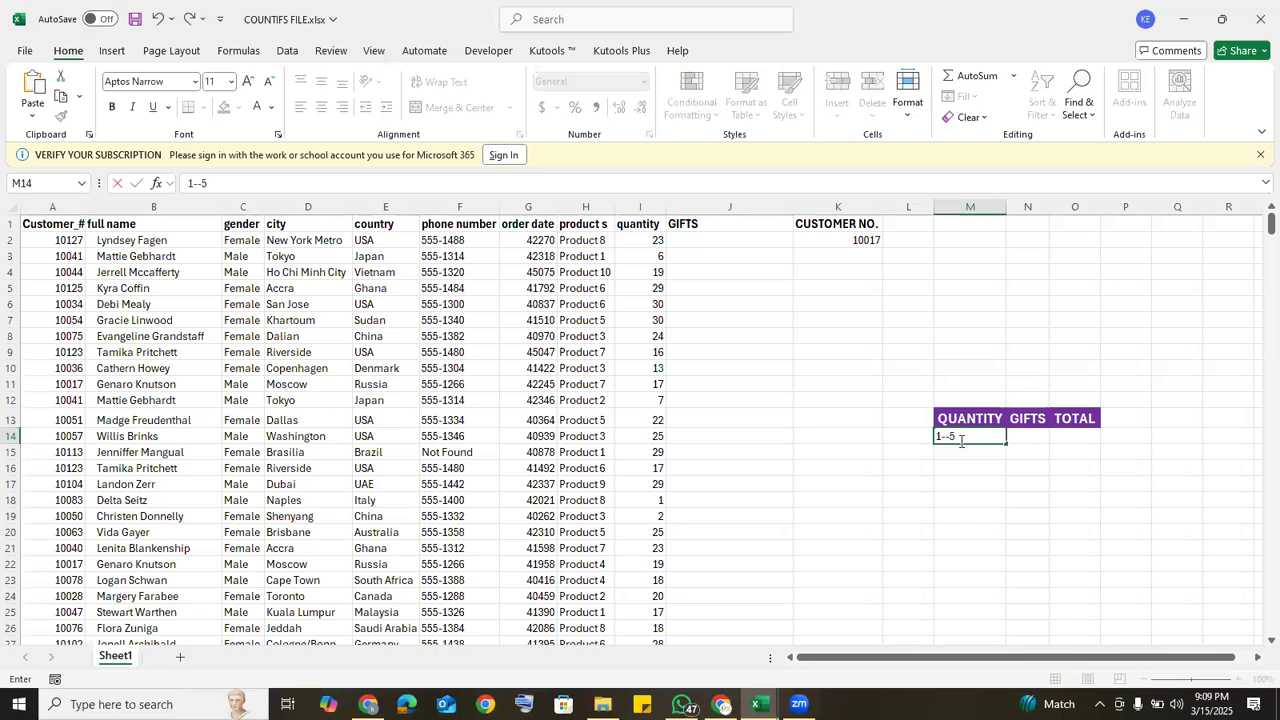
key("Return")
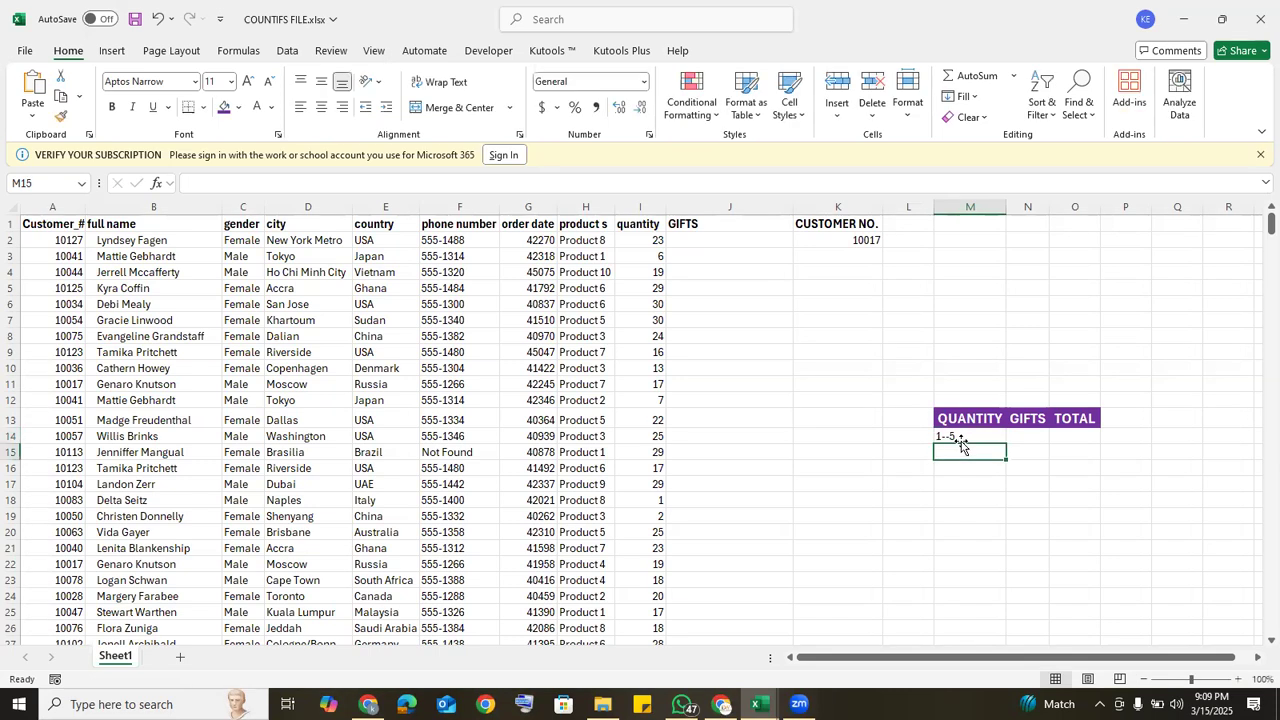
type("6")
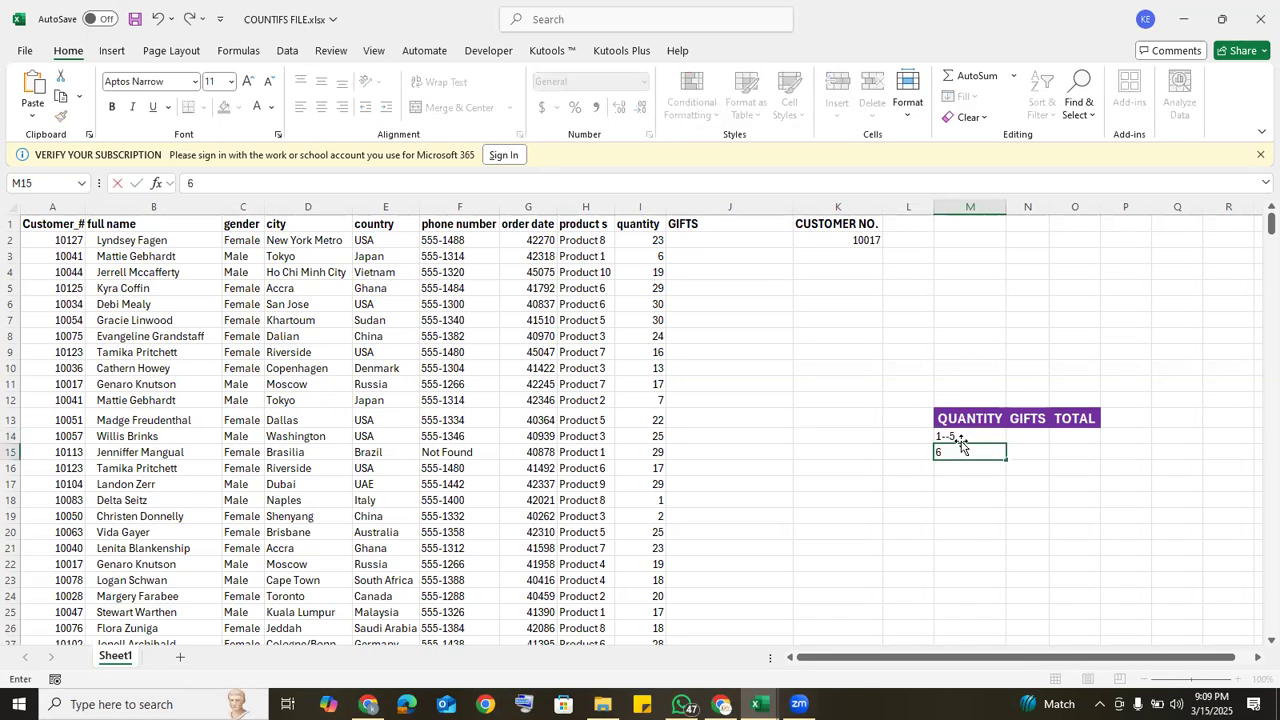
type("--10")
key("Return")
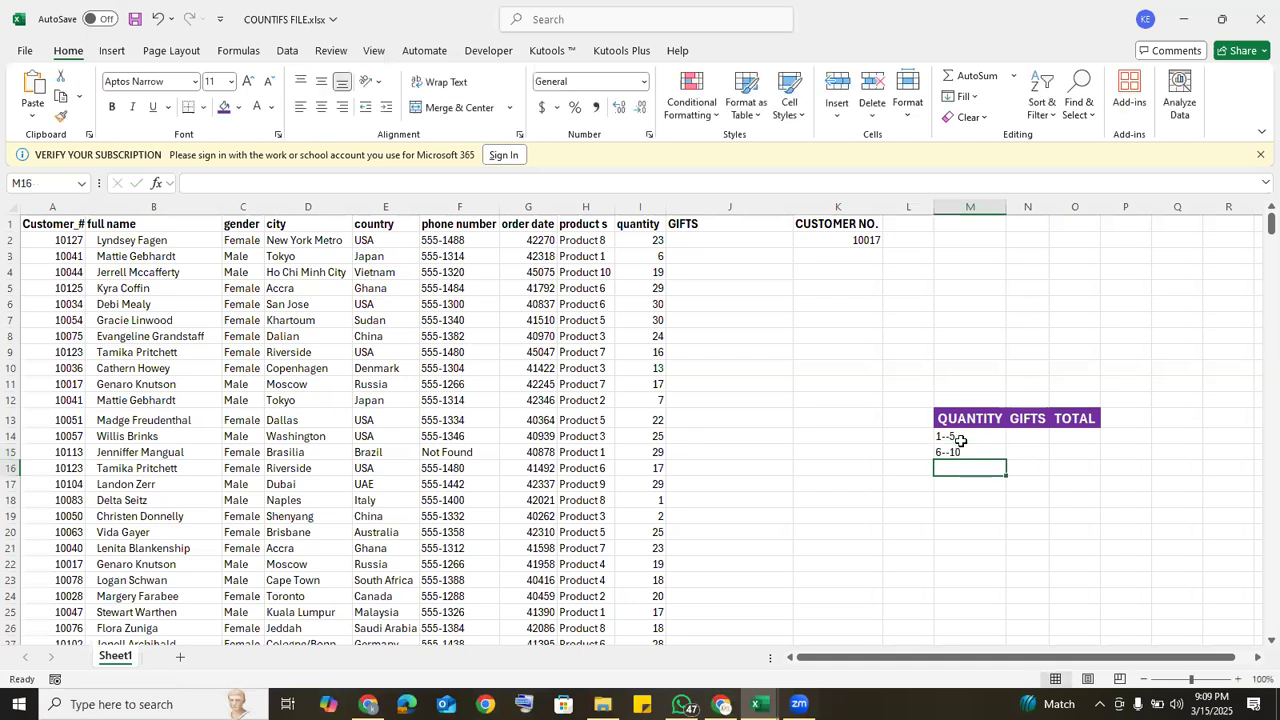
type("11--15")
key("Return")
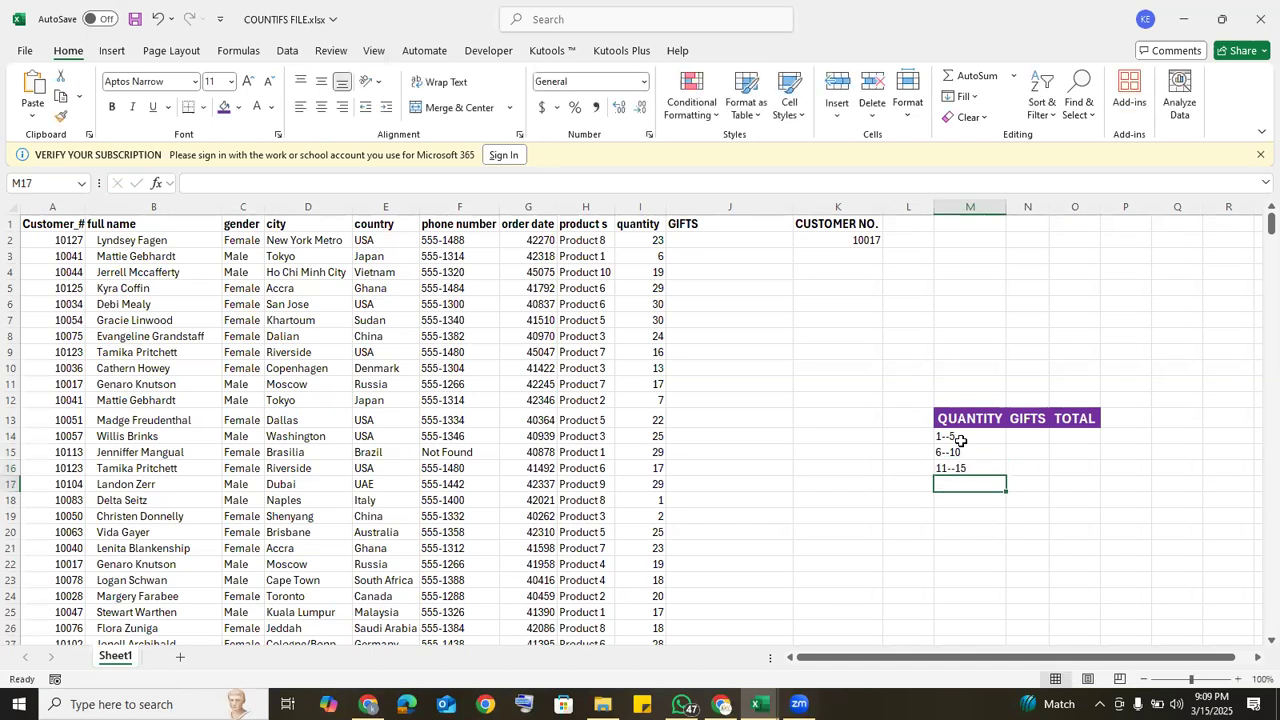
Step: Continue the quantity ranges with 16-20, 21--25 and 26--30 in cells M17, M18 and M19
type("16")
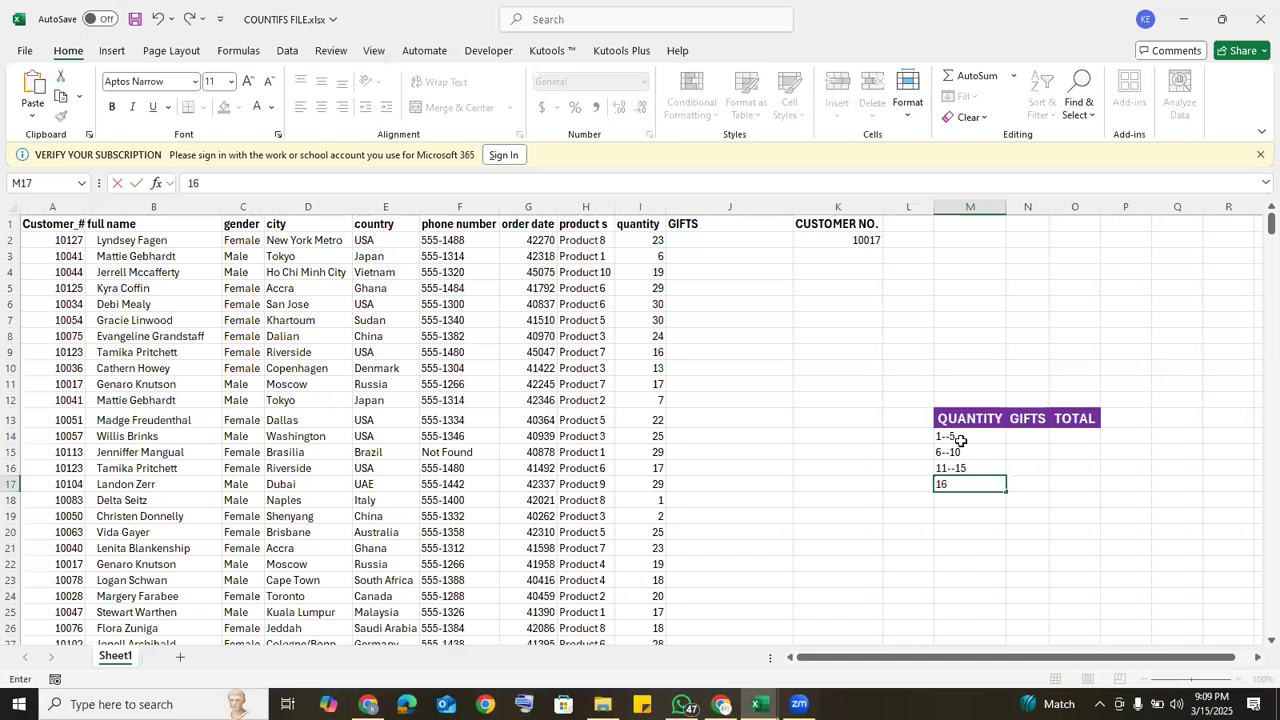
type("-20")
key("Return")
type("2")
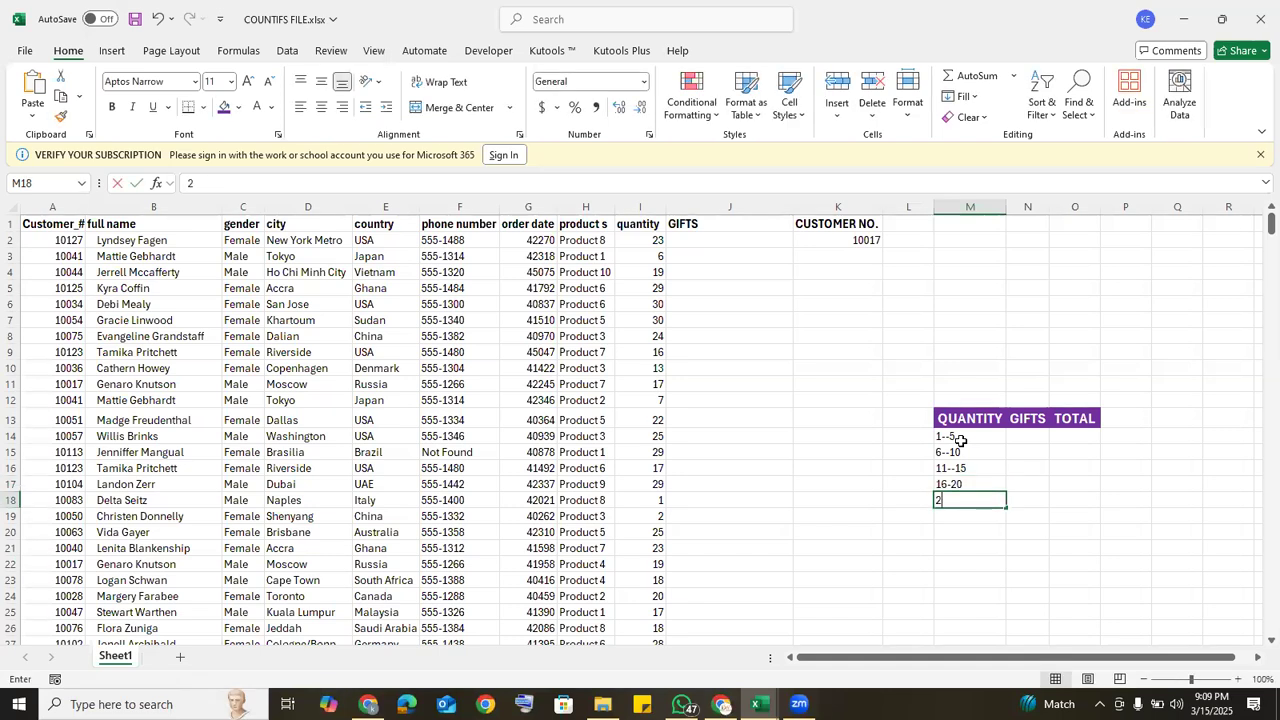
type("1--")
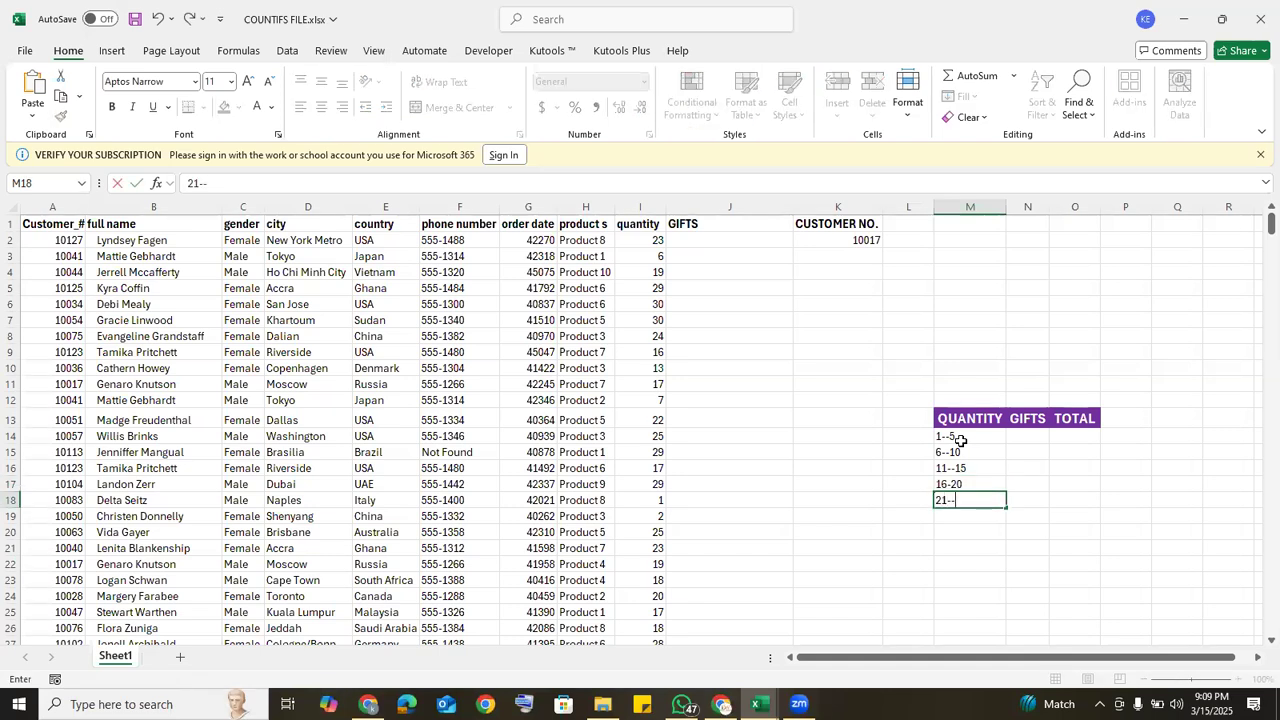
type("25")
key("Return")
type("26--30")
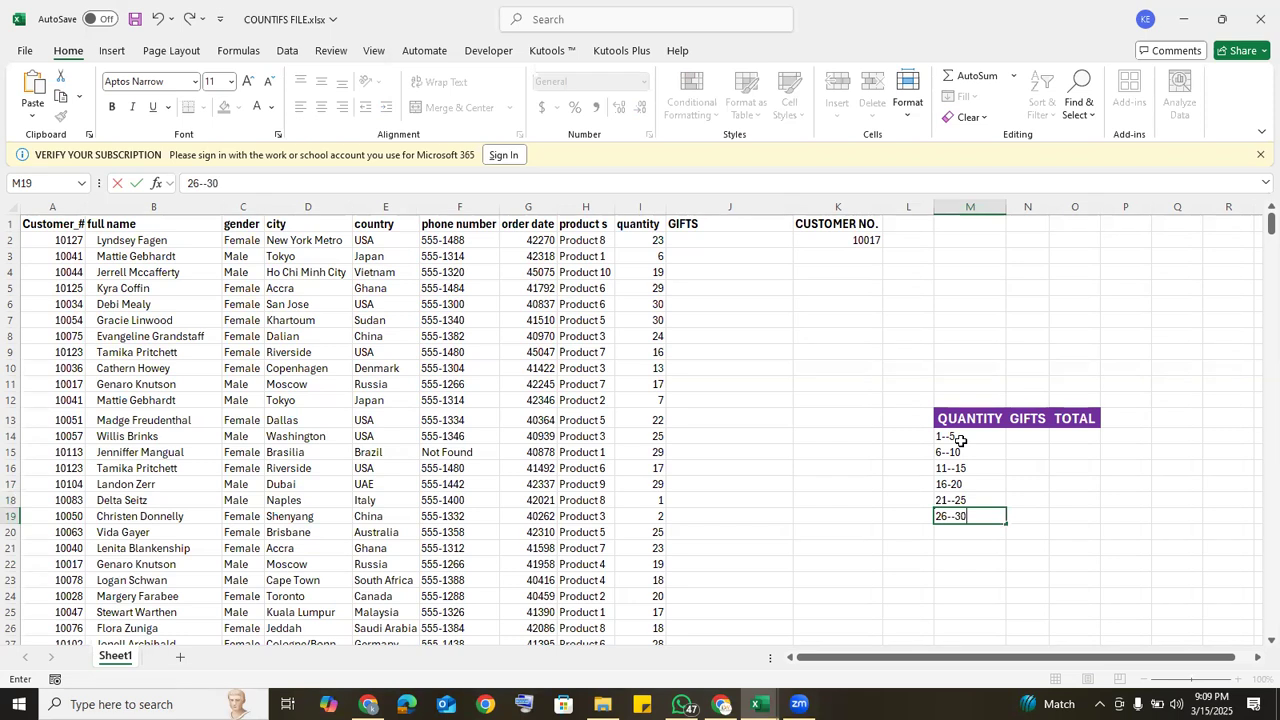
Step: Enter the gifts KEY HOLDER in N14 and FACE-CAP in N15 beside the first two quantity ranges
left_click(1018, 435)
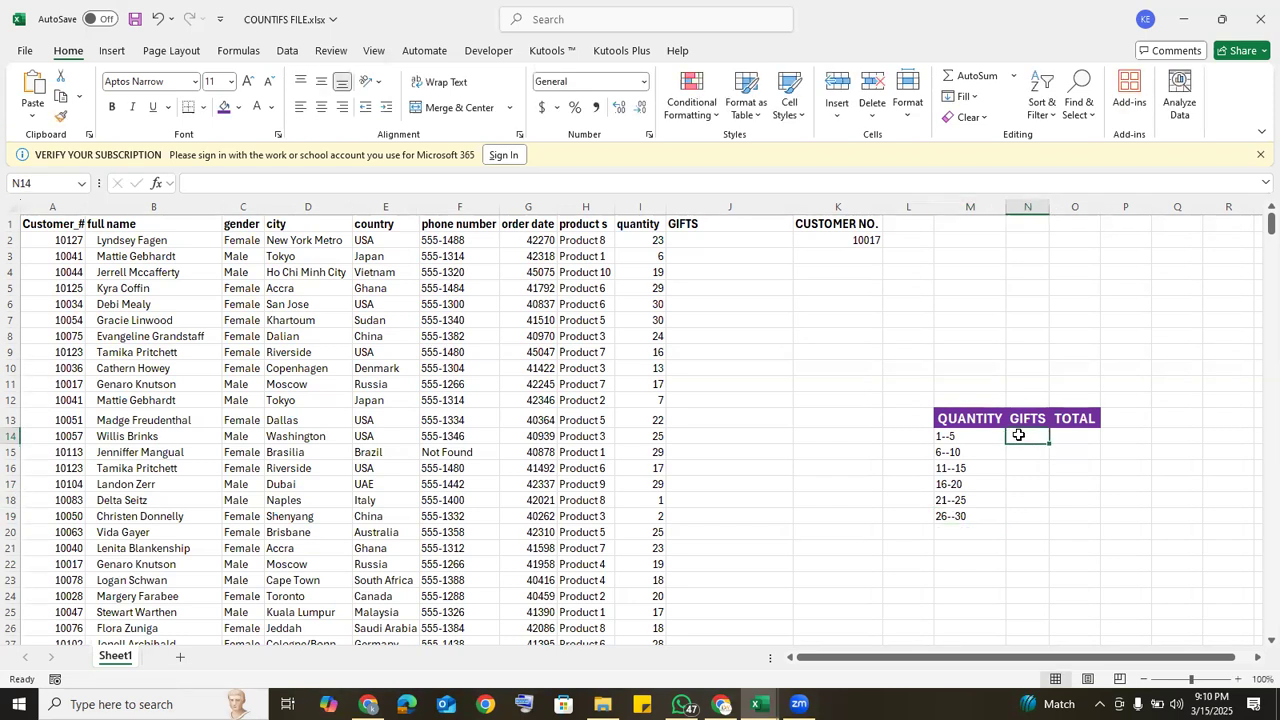
type("KEY")
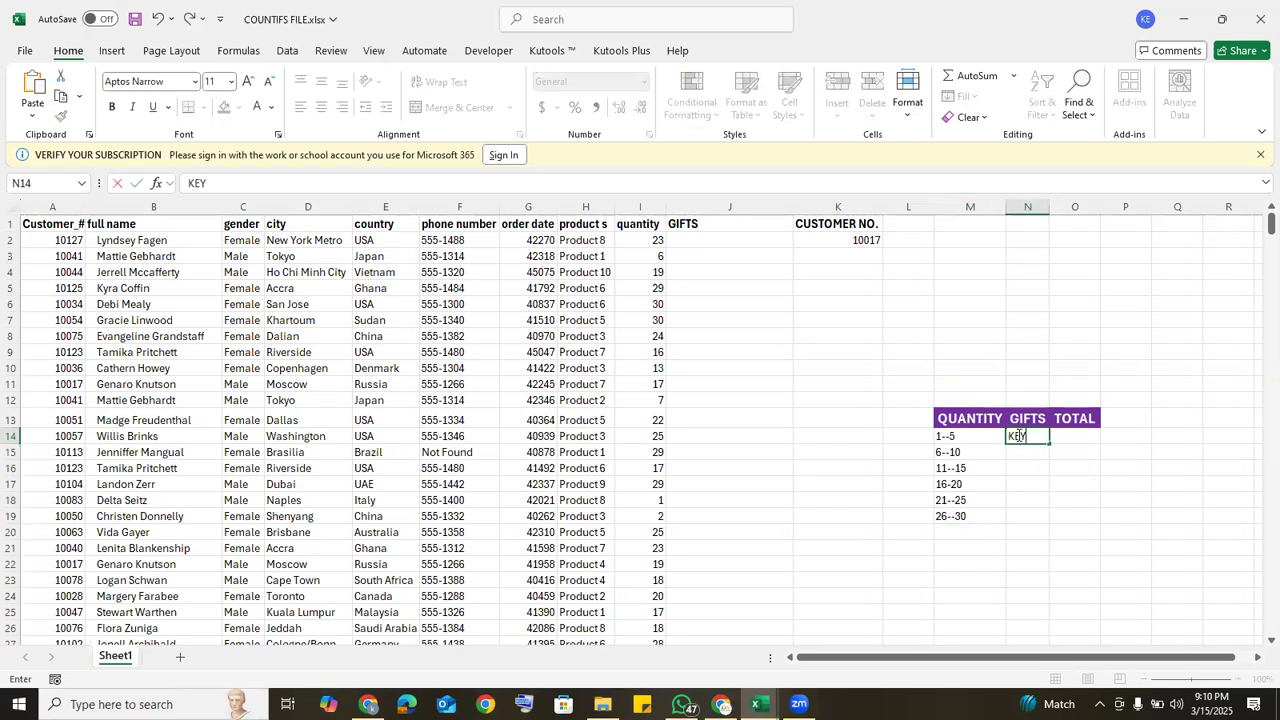
type(" HOLDER")
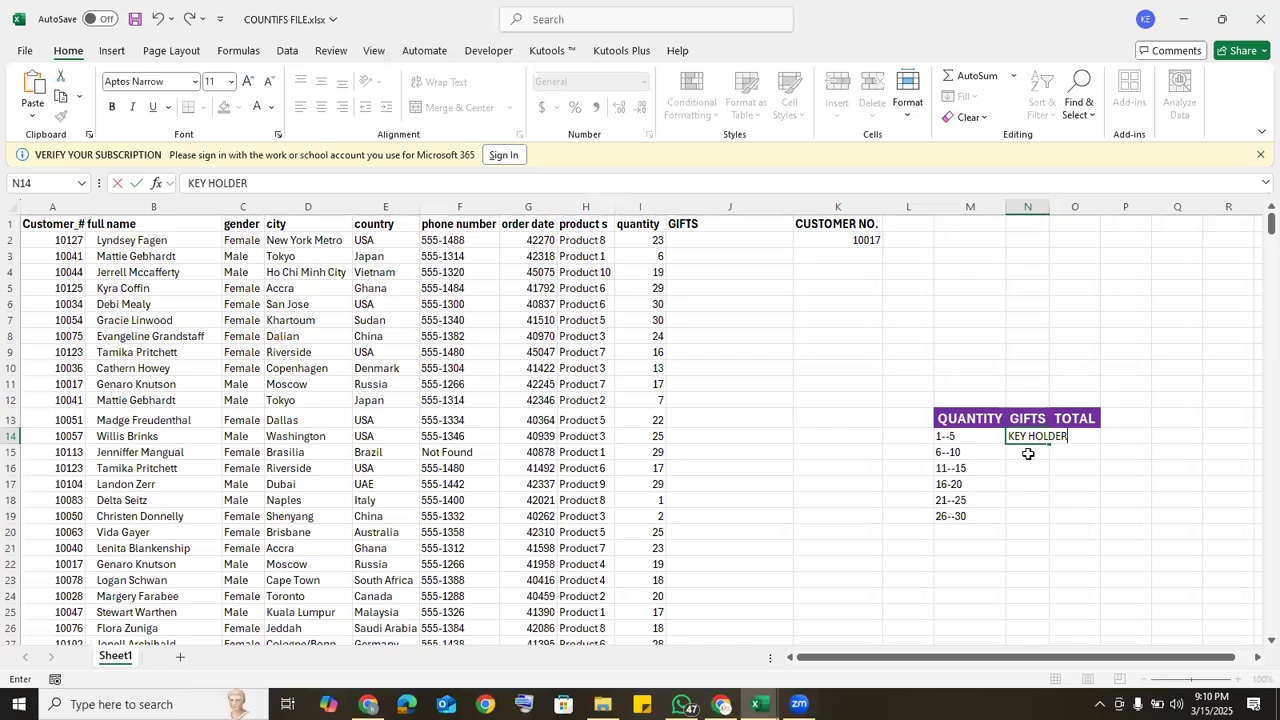
left_click(1028, 454)
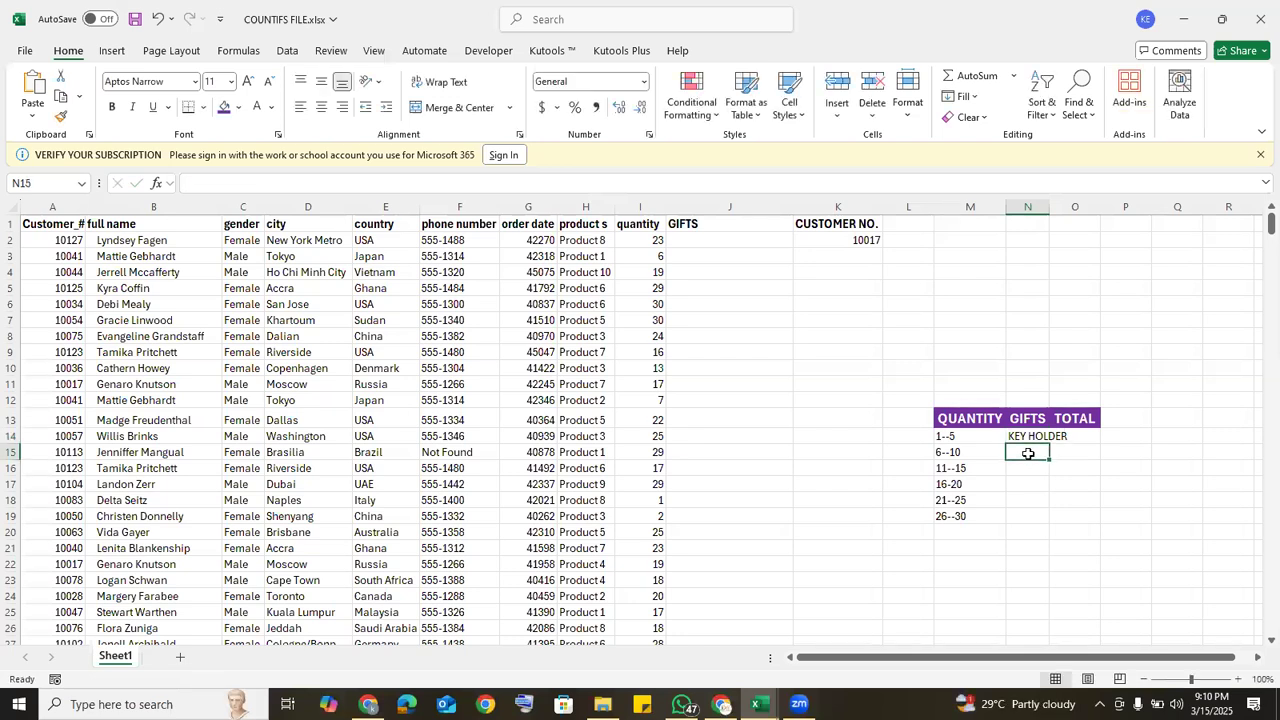
type("FACE")
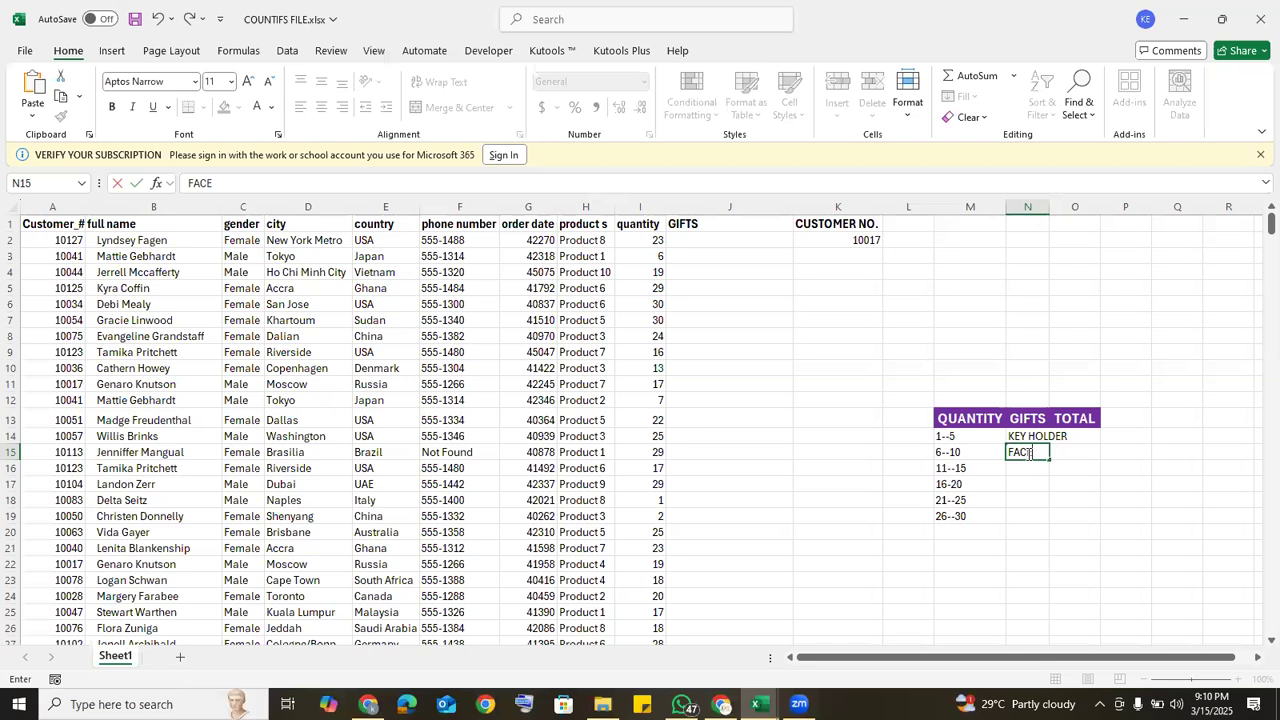
type("--")
type("CA")
type("P")
Step: Enter the gifts MUG in N16 and T-SHIRT in N17
left_click(1026, 465)
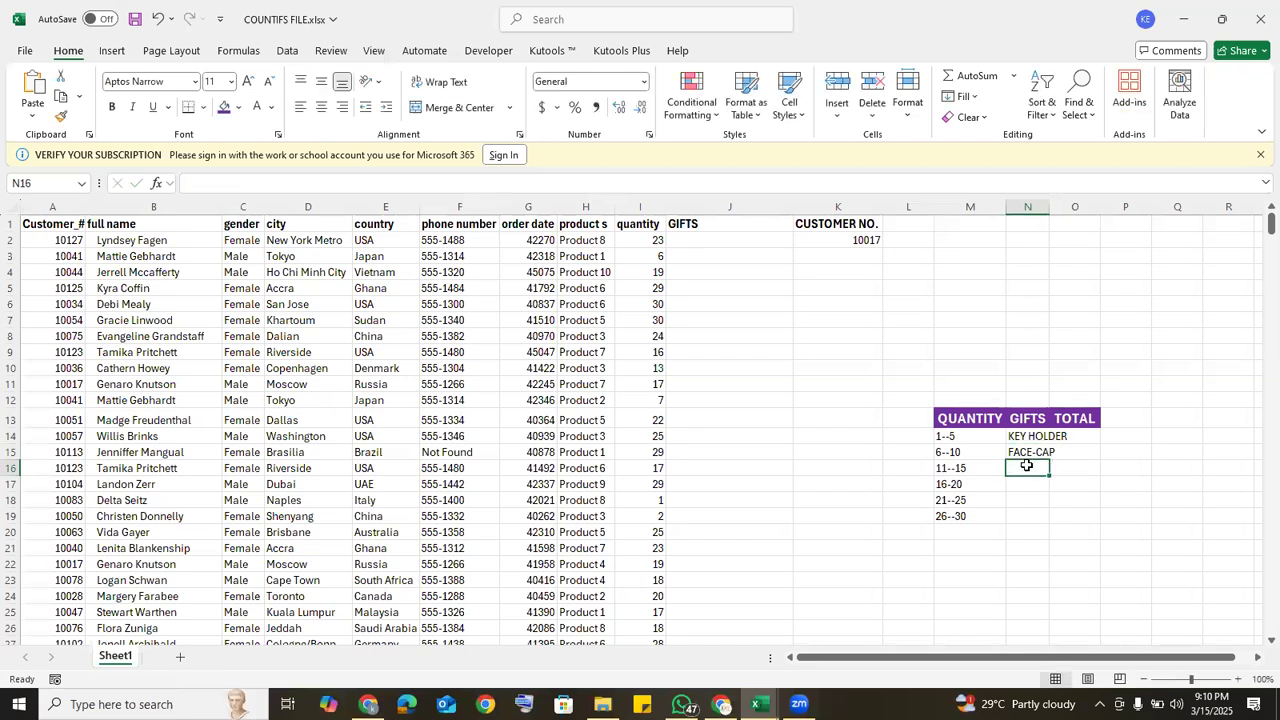
type("MUG")
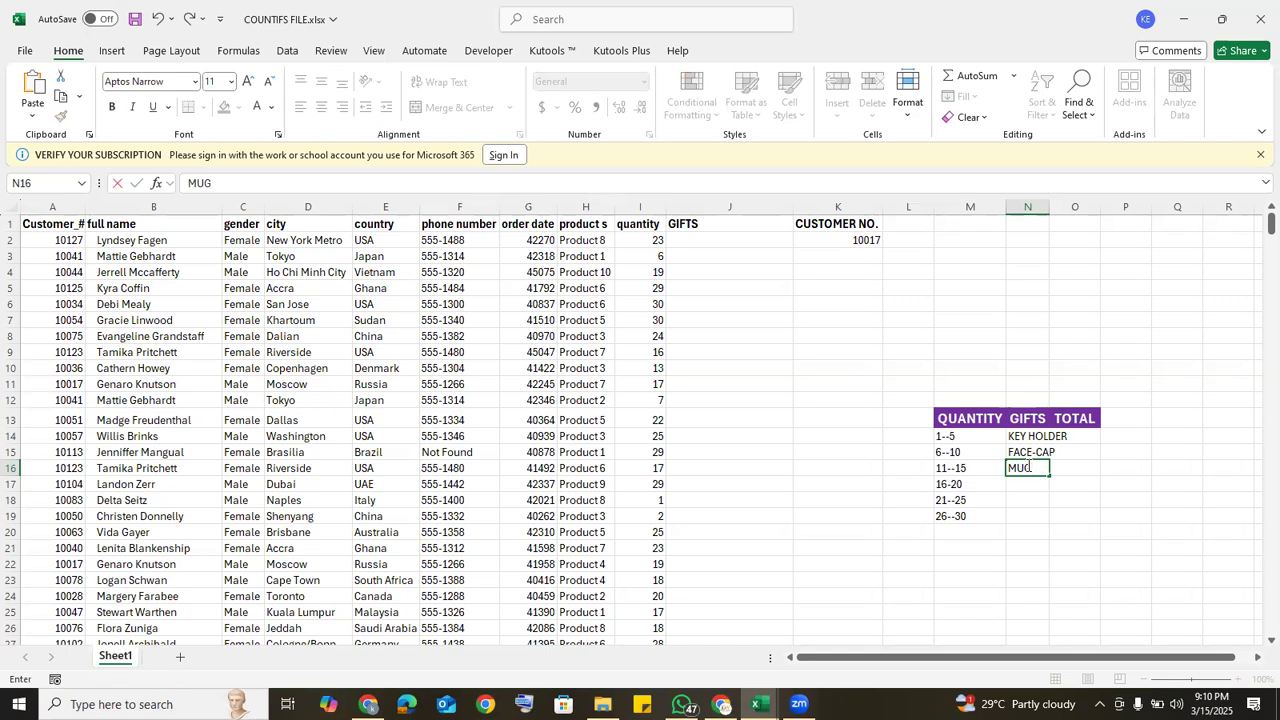
key("Return")
type("T")
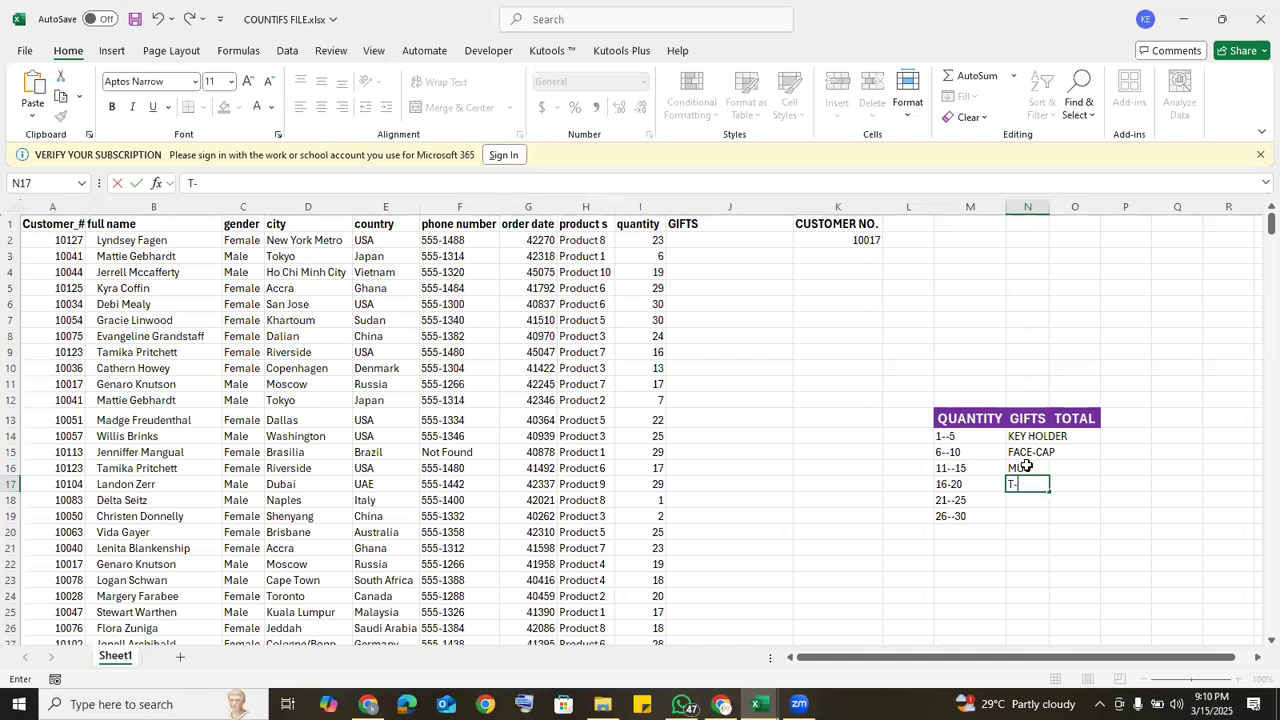
type("-SHIRT")
key("Return")
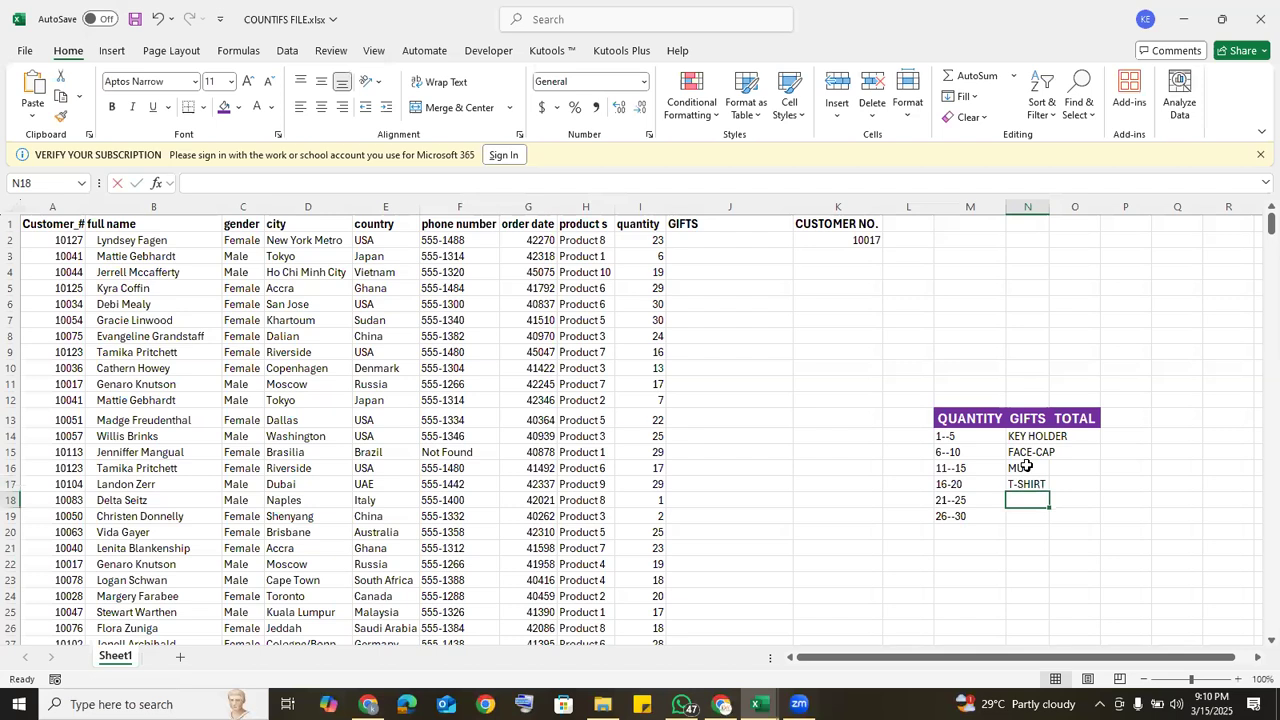
Step: Enter the gifts BLENDER in N18 and IPHONE, without a hyphen, in N19
type("BLENDER")
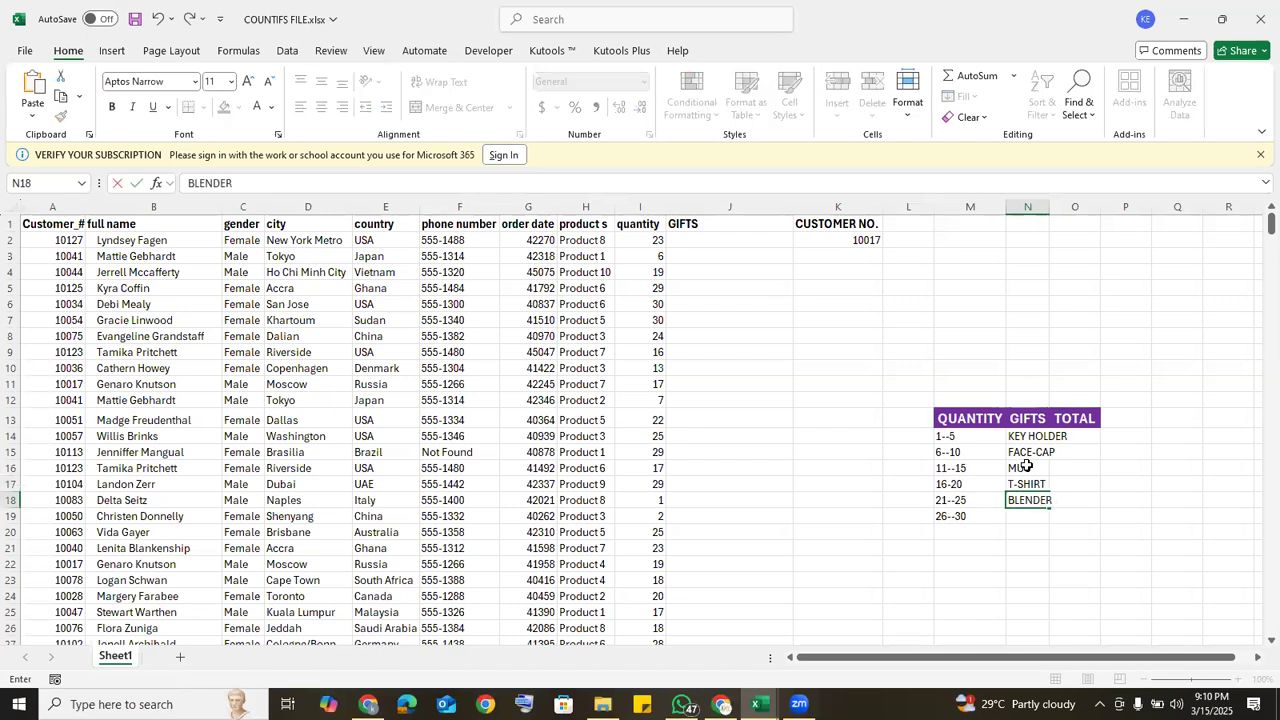
key("Return")
type("I")
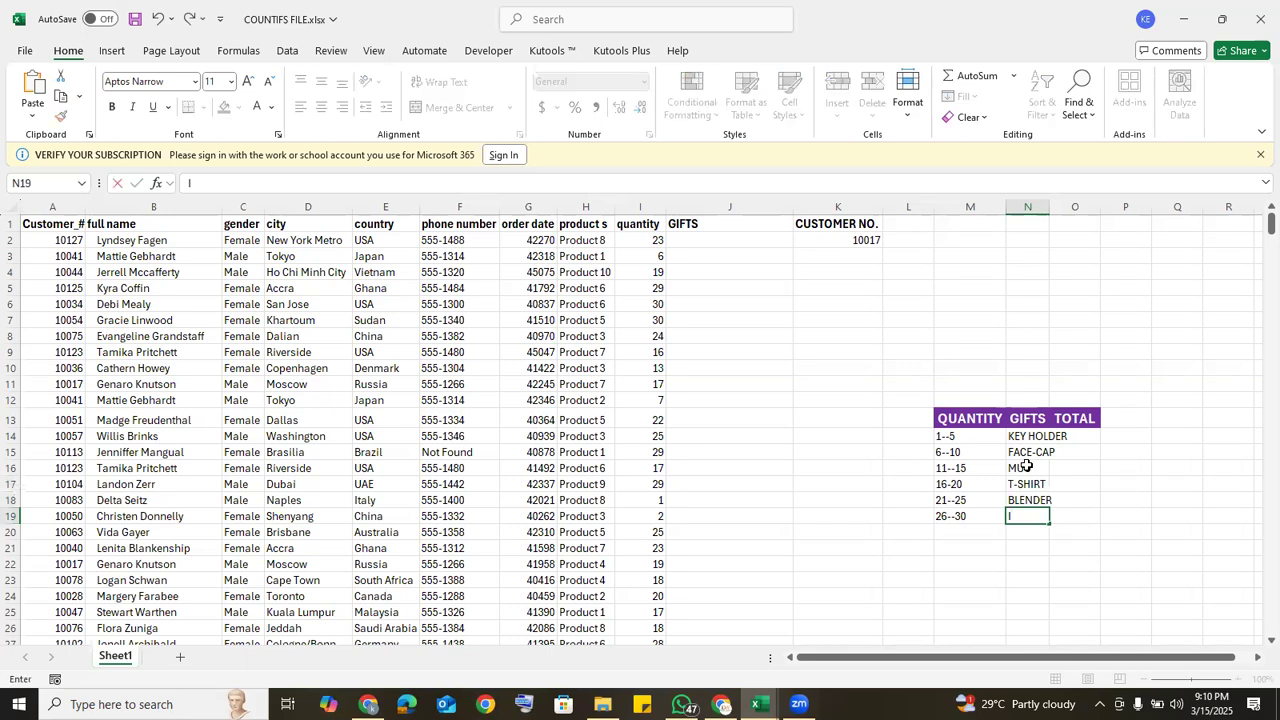
type("-PHONE")
left_click(1017, 516)
key("BackSpace")
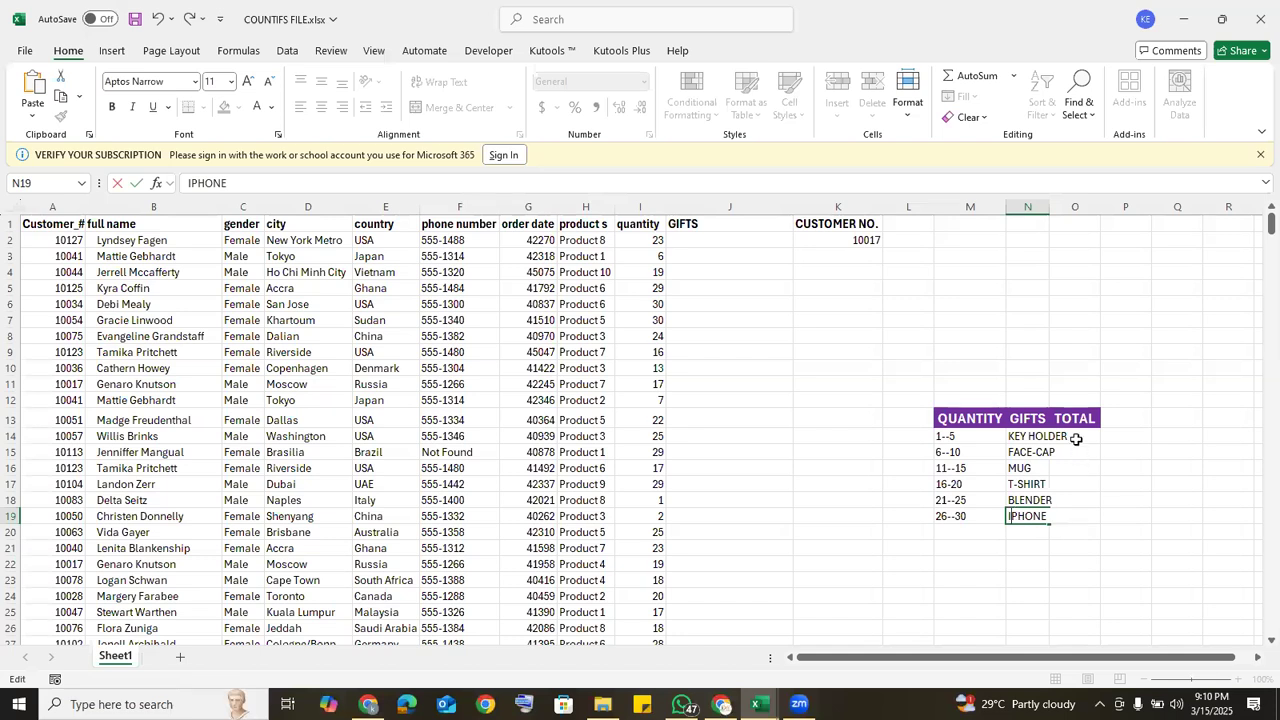
Step: Autofit column N to its gift names and centre the column's contents horizontally and vertically
left_click(1043, 207)
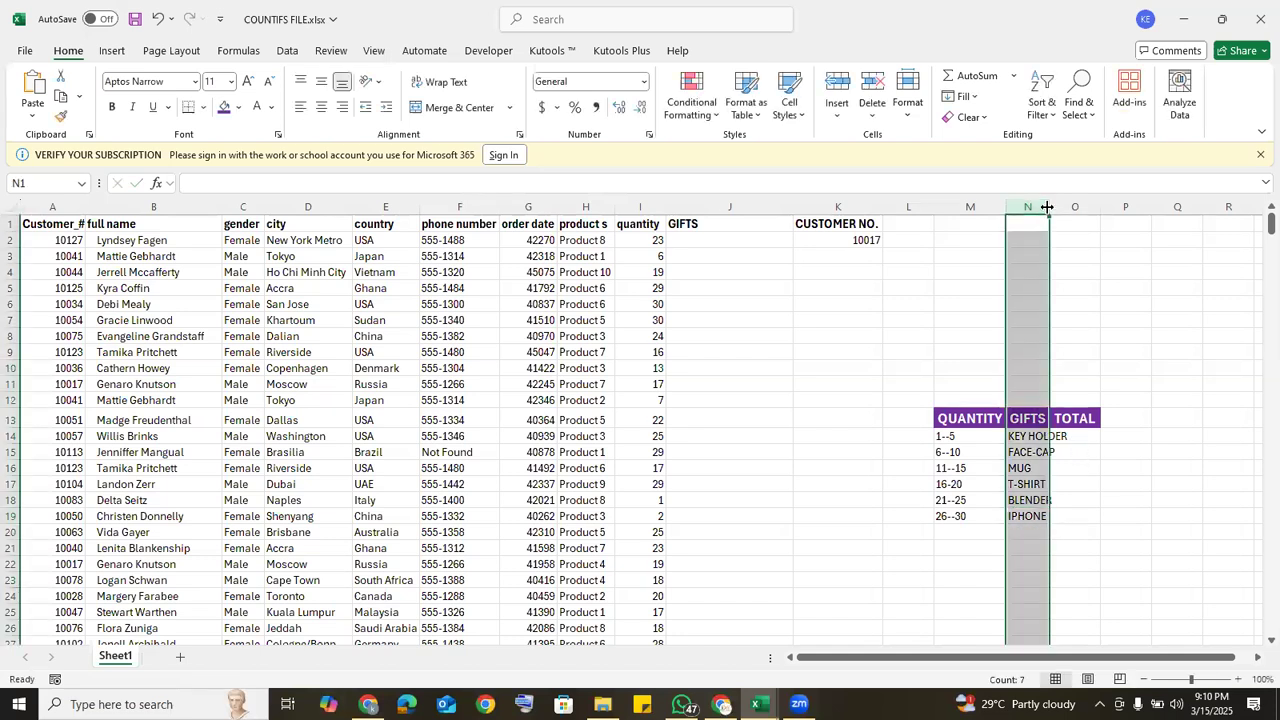
double_click(1047, 207)
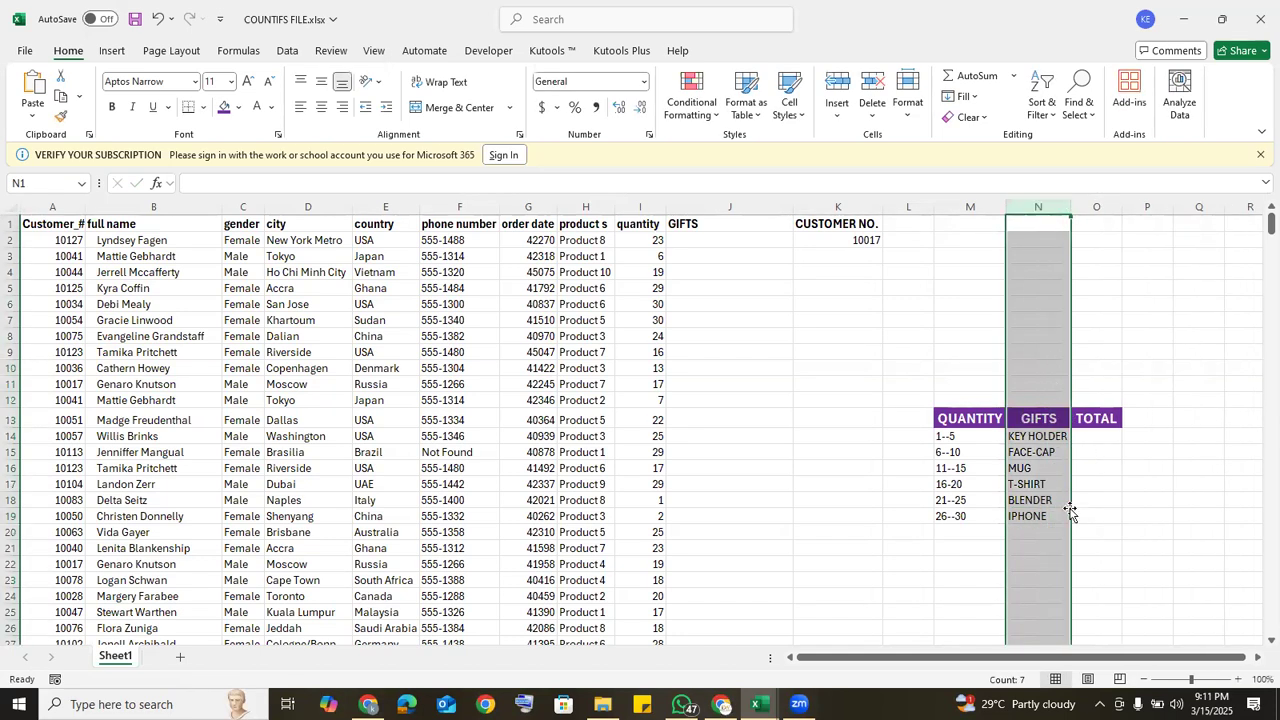
left_click(322, 80)
left_click(321, 107)
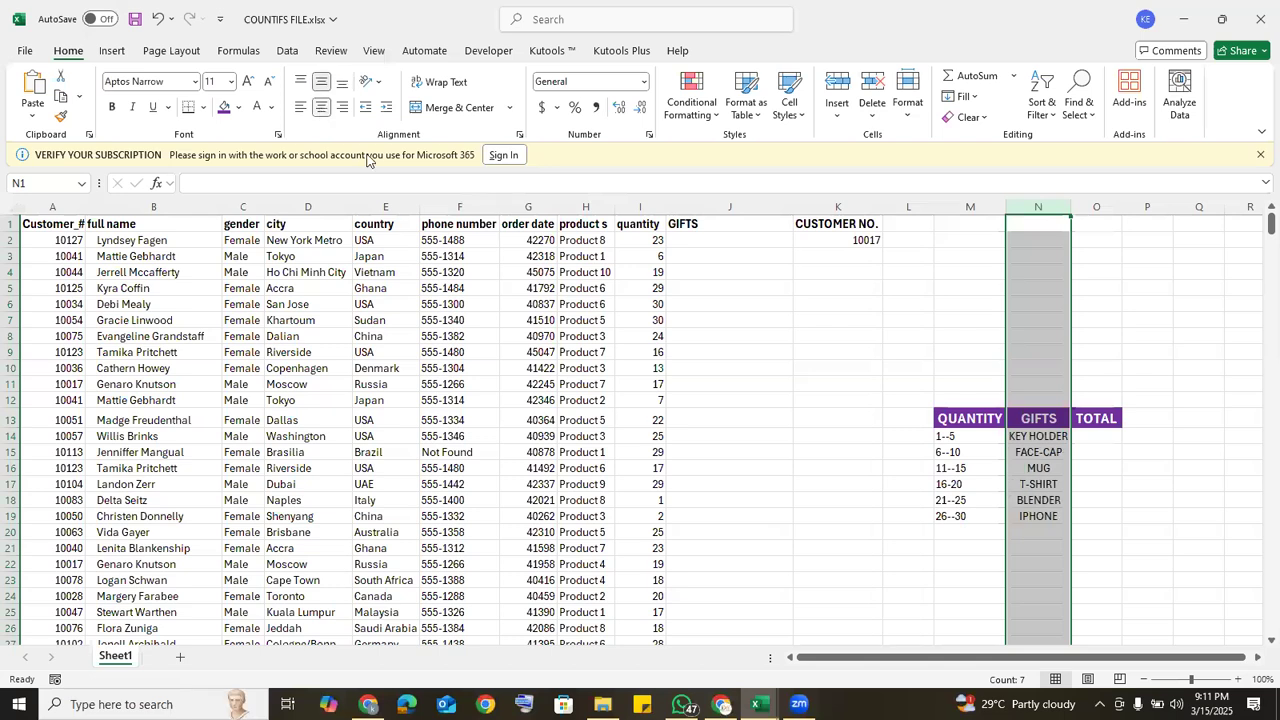
Step: Apply All Borders to the quantity and gifts table in M13:O19
left_click(1096, 436)
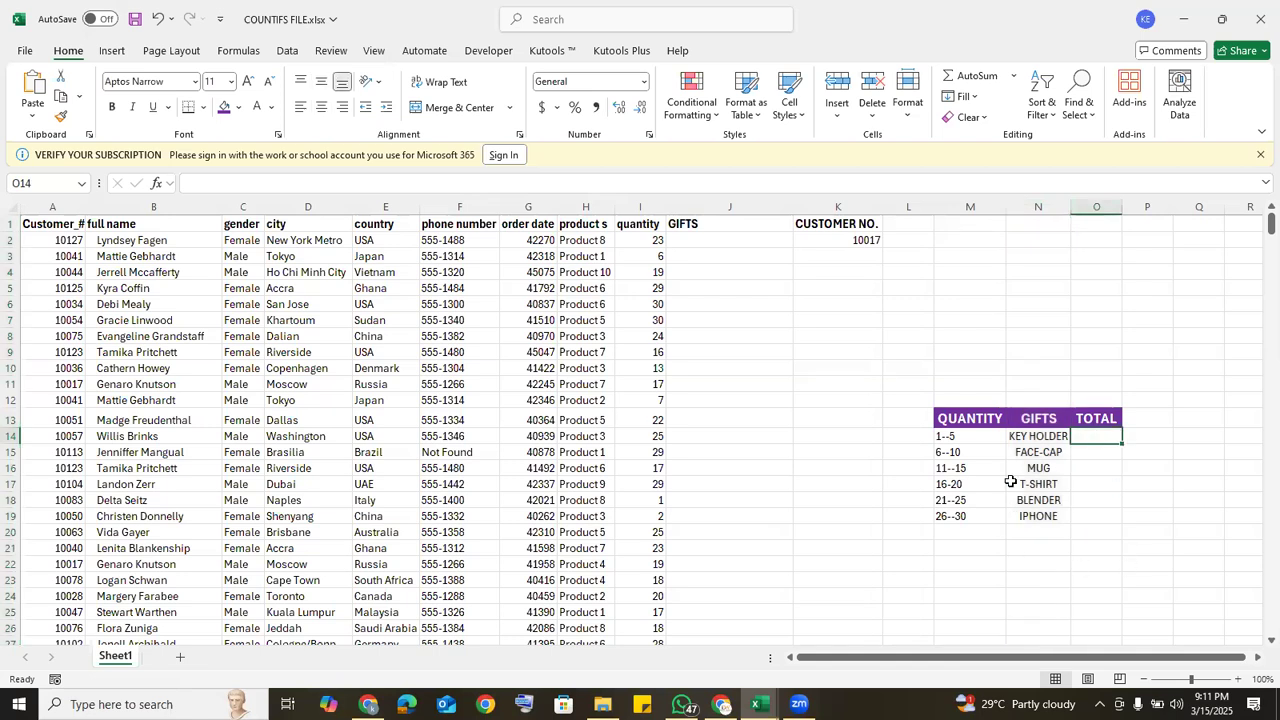
left_click_drag(946, 420, 1079, 511)
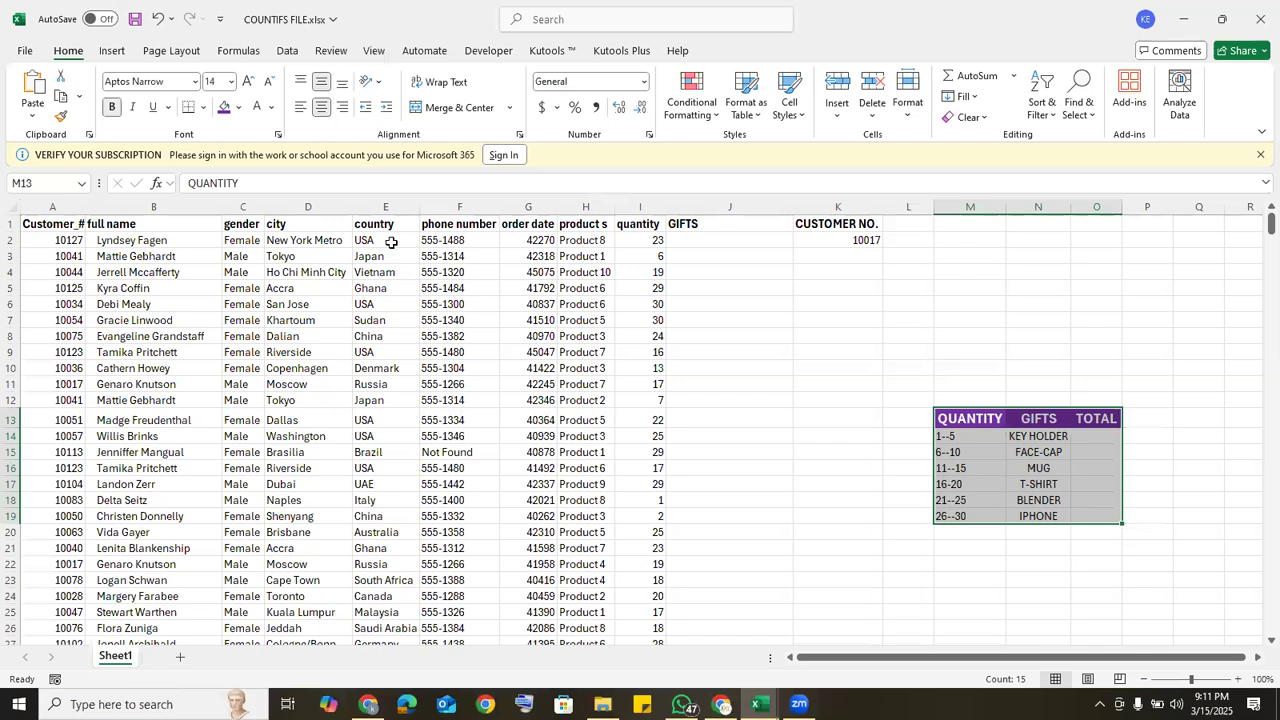
left_click(202, 108)
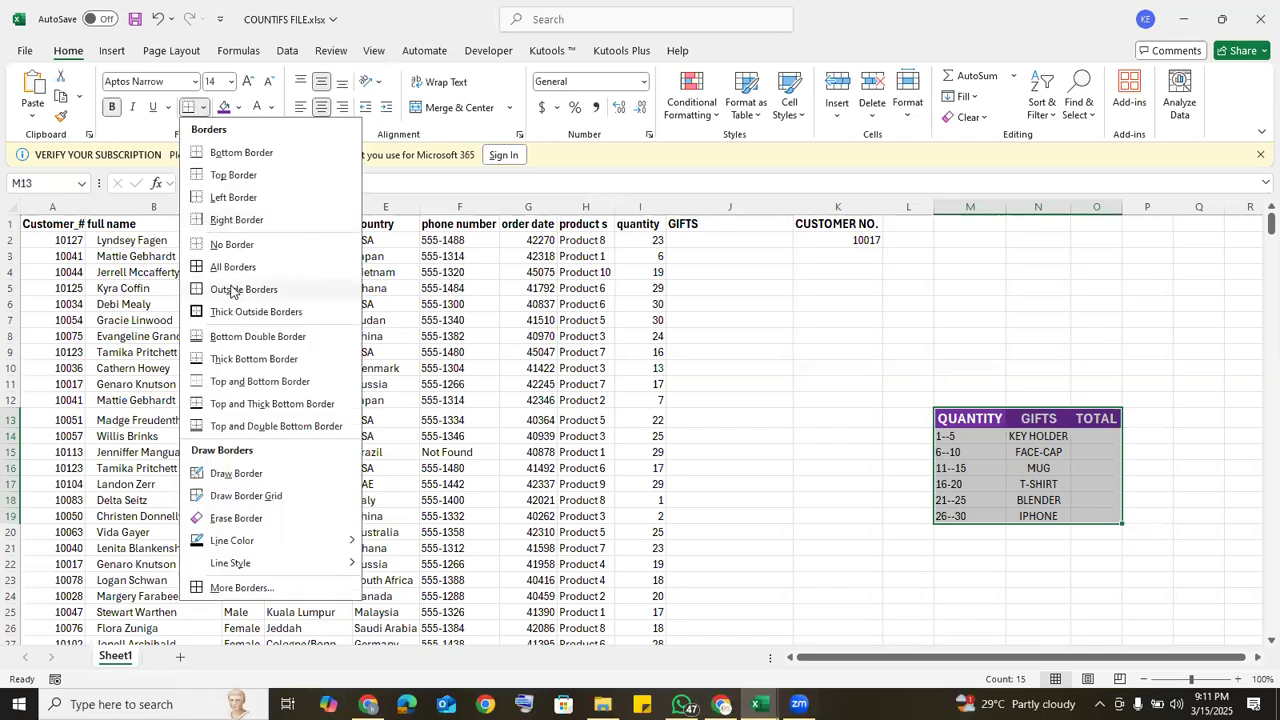
left_click(225, 267)
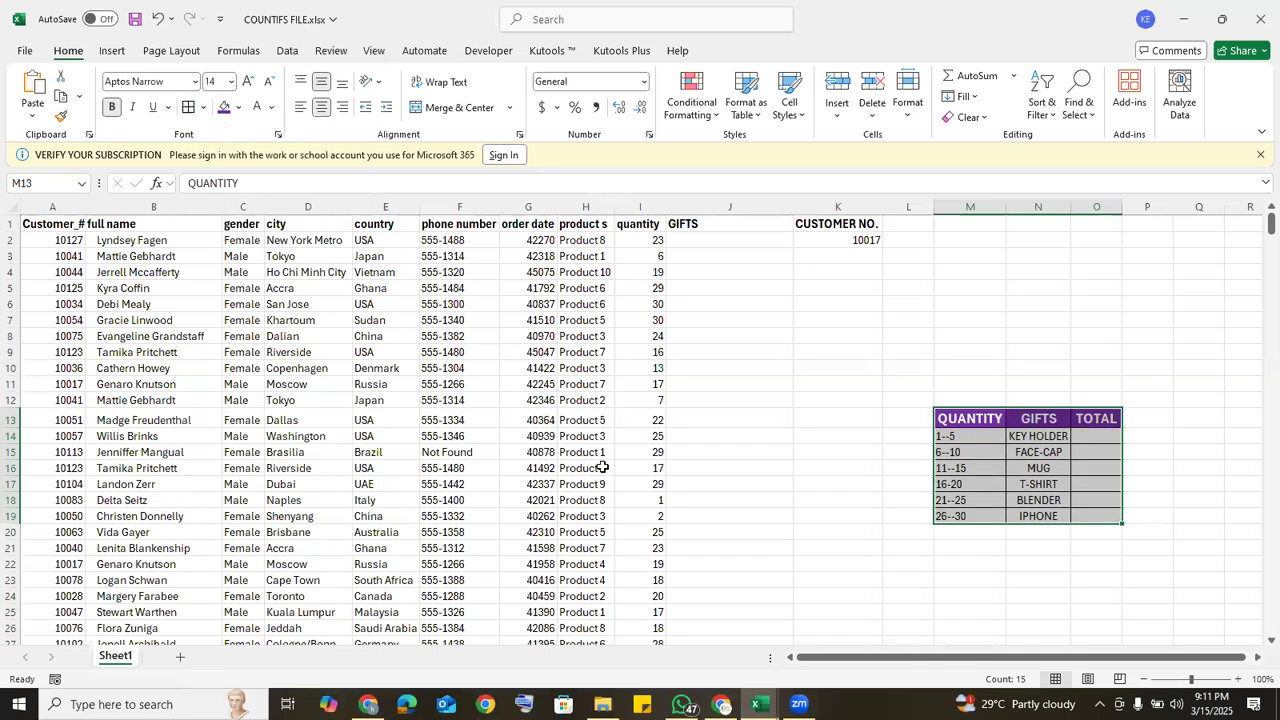
left_click(848, 381)
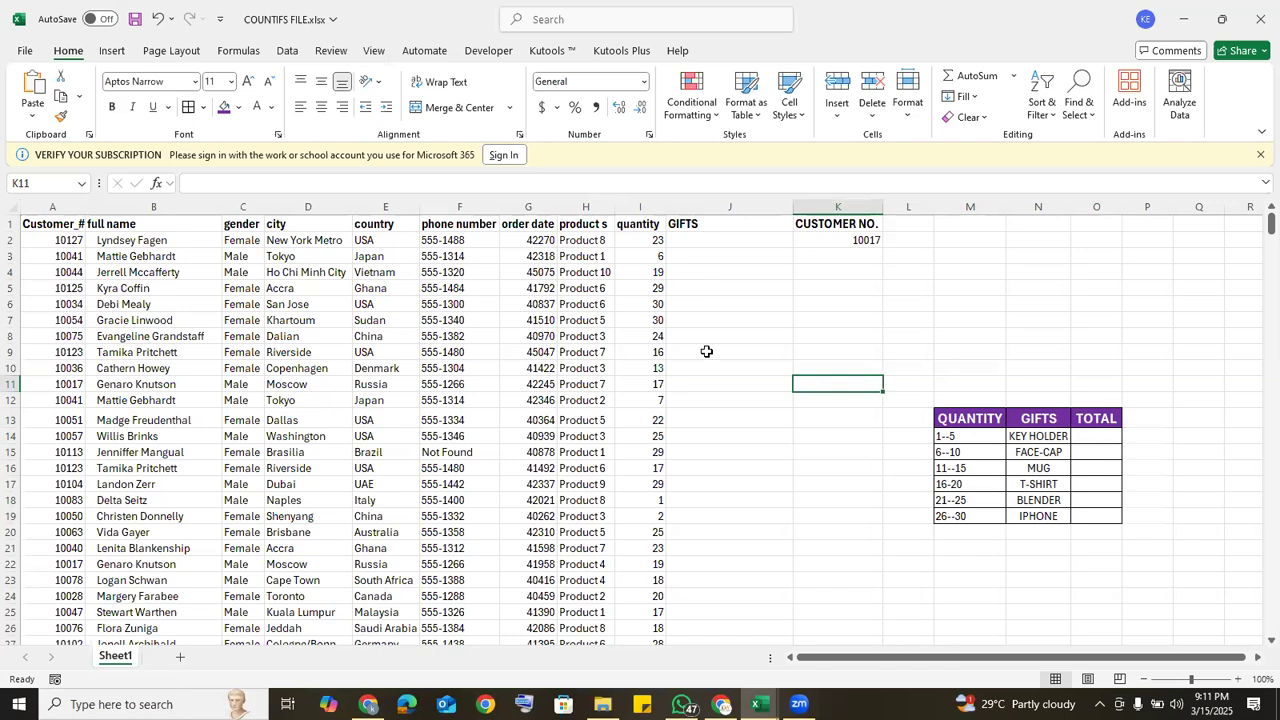
Step: Add a new sheet and copy the country column E from Sheet1 into column A of it
left_click(180, 663)
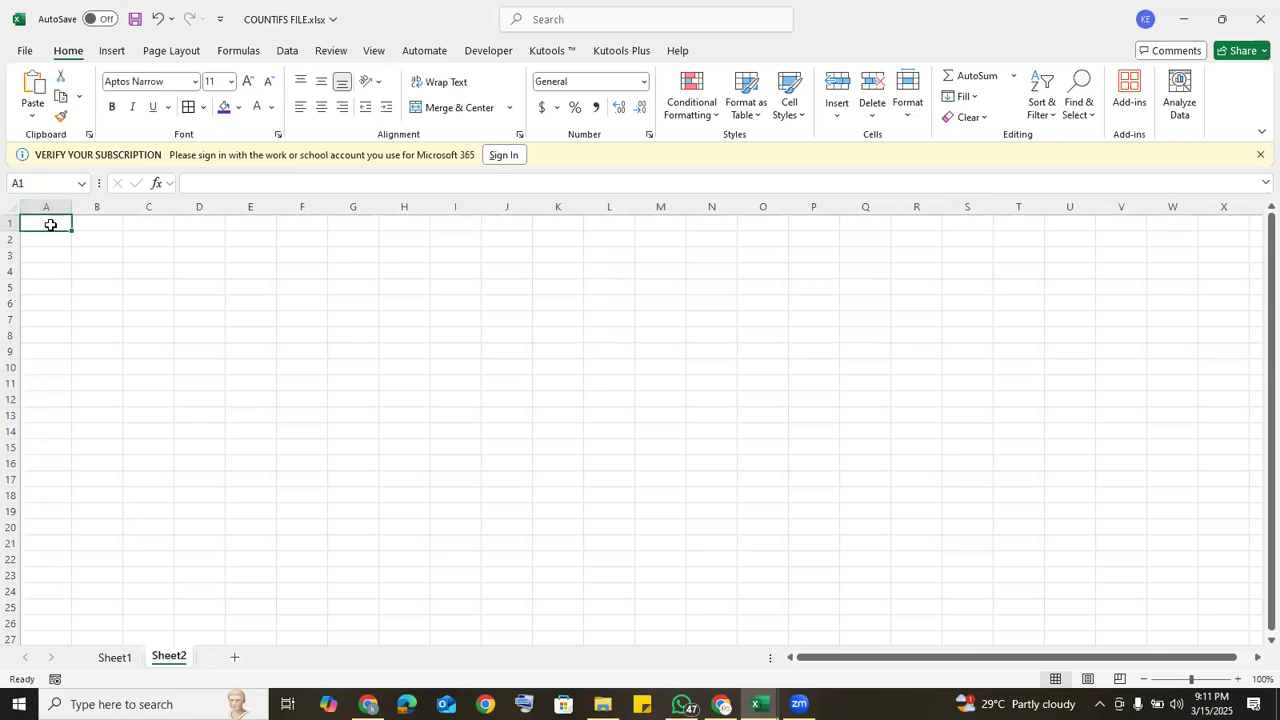
left_click(106, 660)
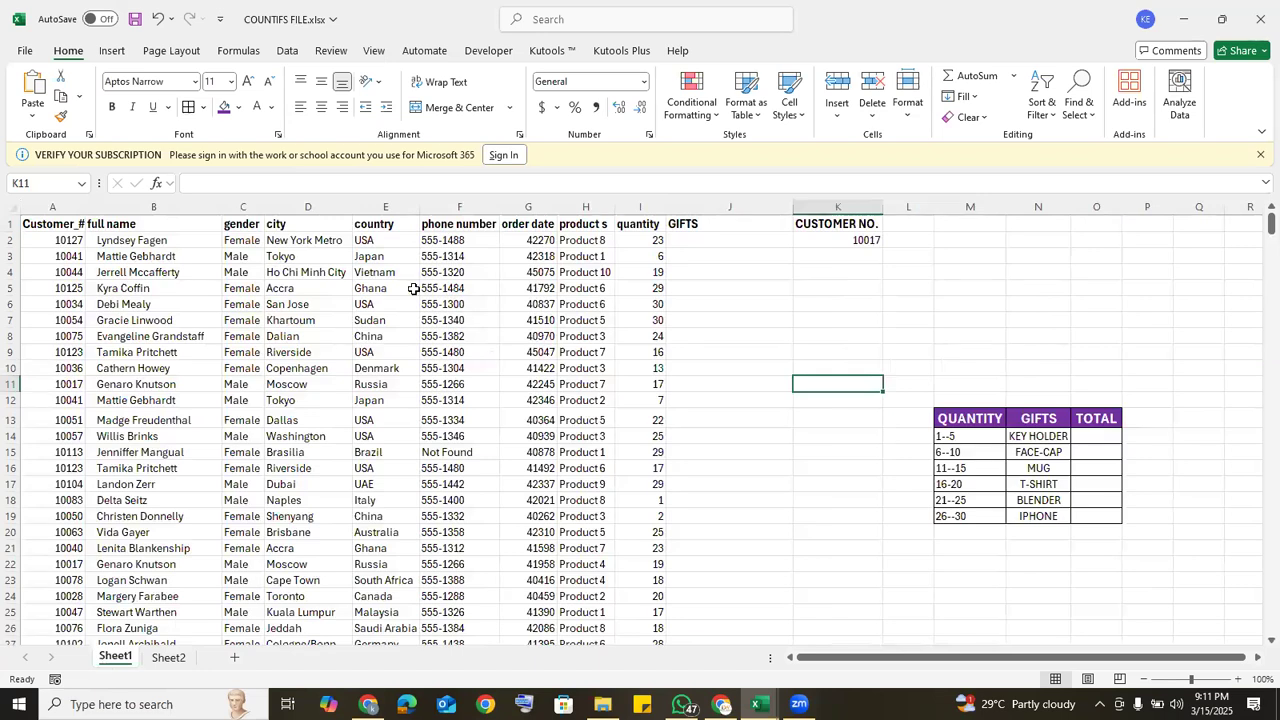
left_click(386, 208)
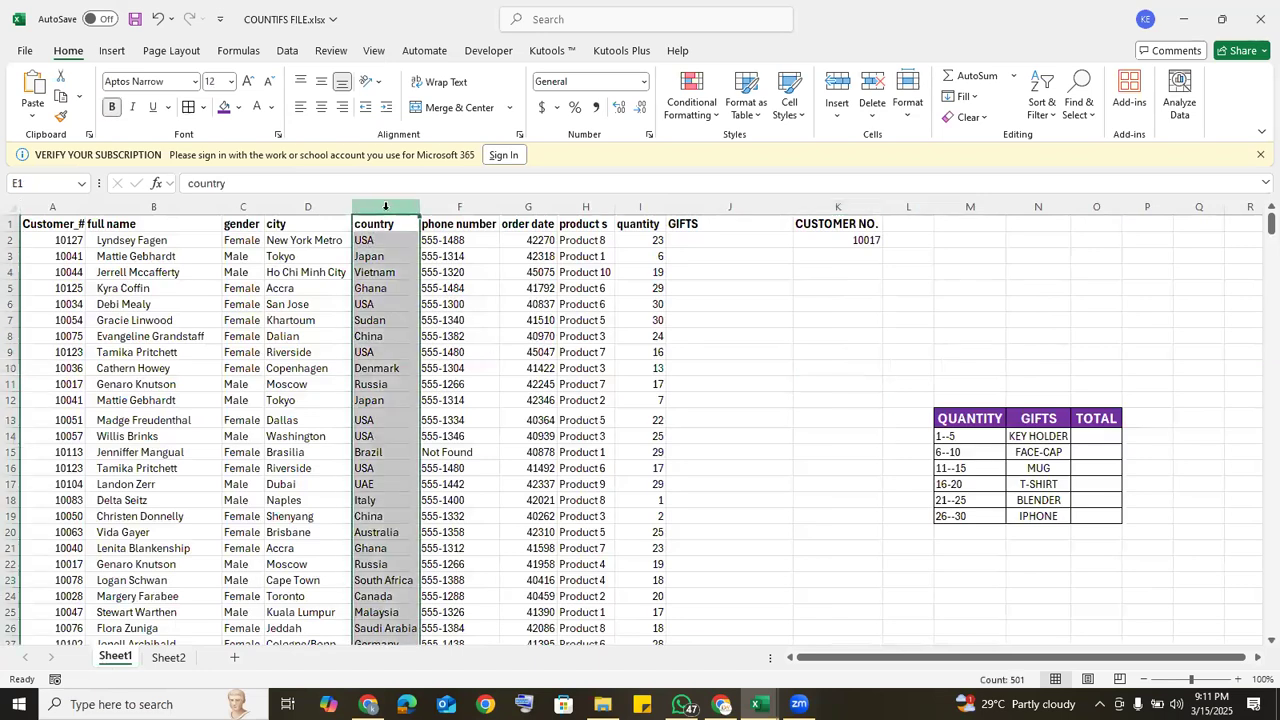
key("ctrl+c")
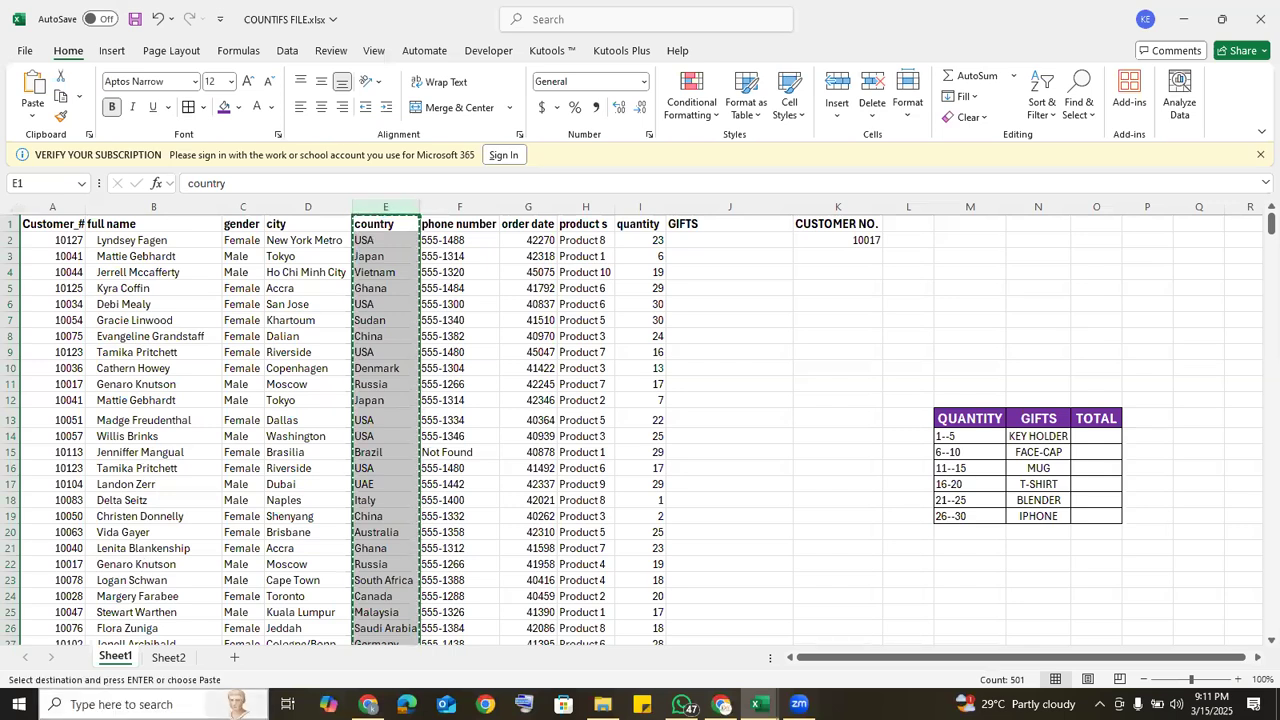
left_click(167, 657)
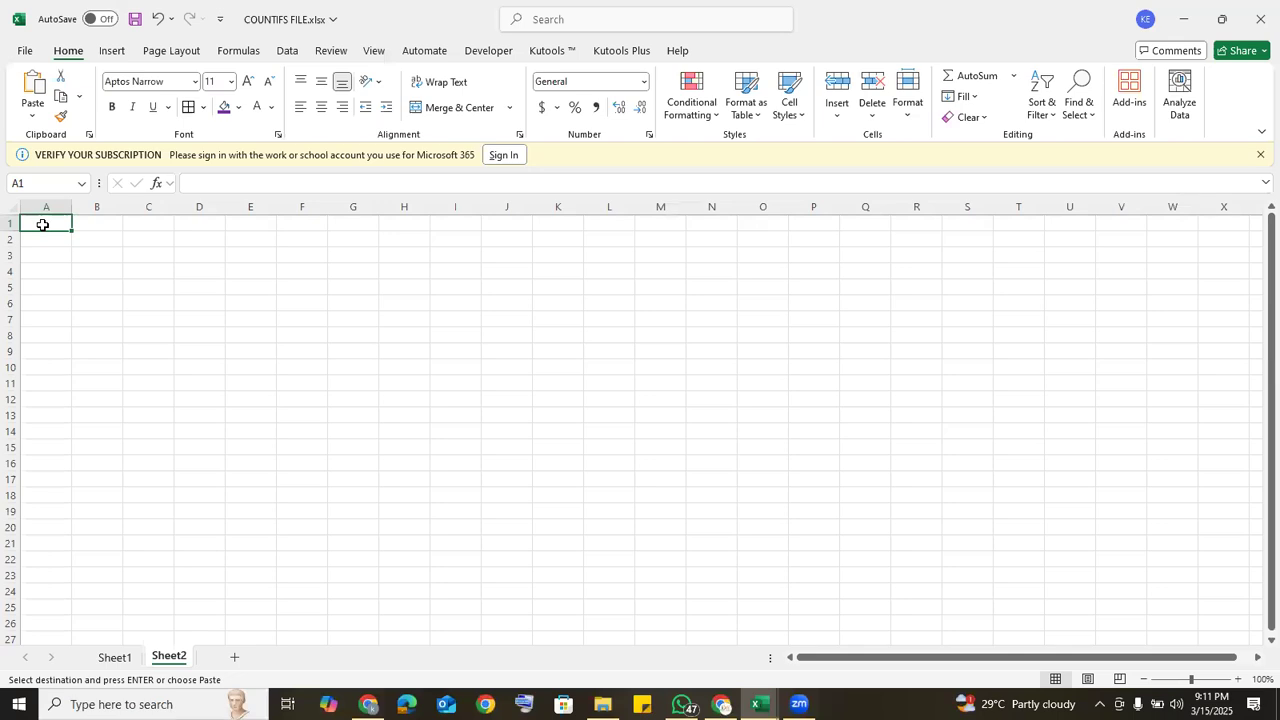
key("ctrl+v")
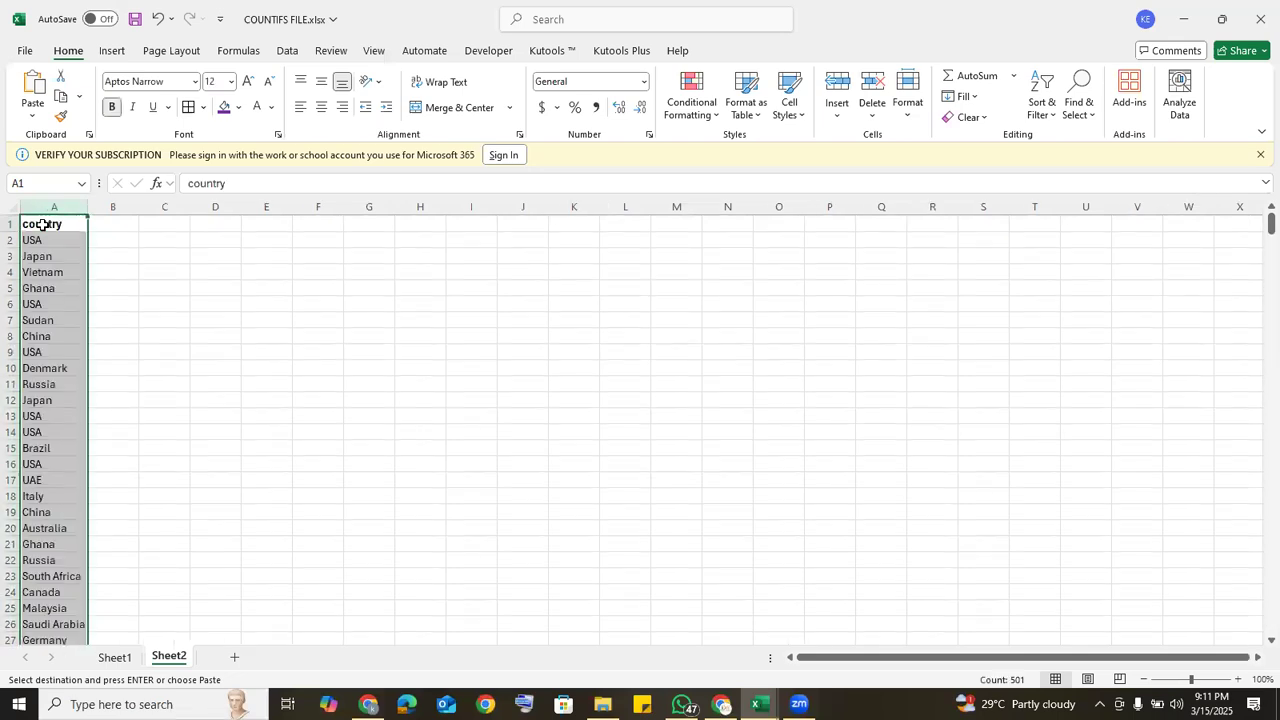
Step: Remove the duplicate values from the copied country column, treating the first row as a header, and look through the remaining list
left_click(287, 51)
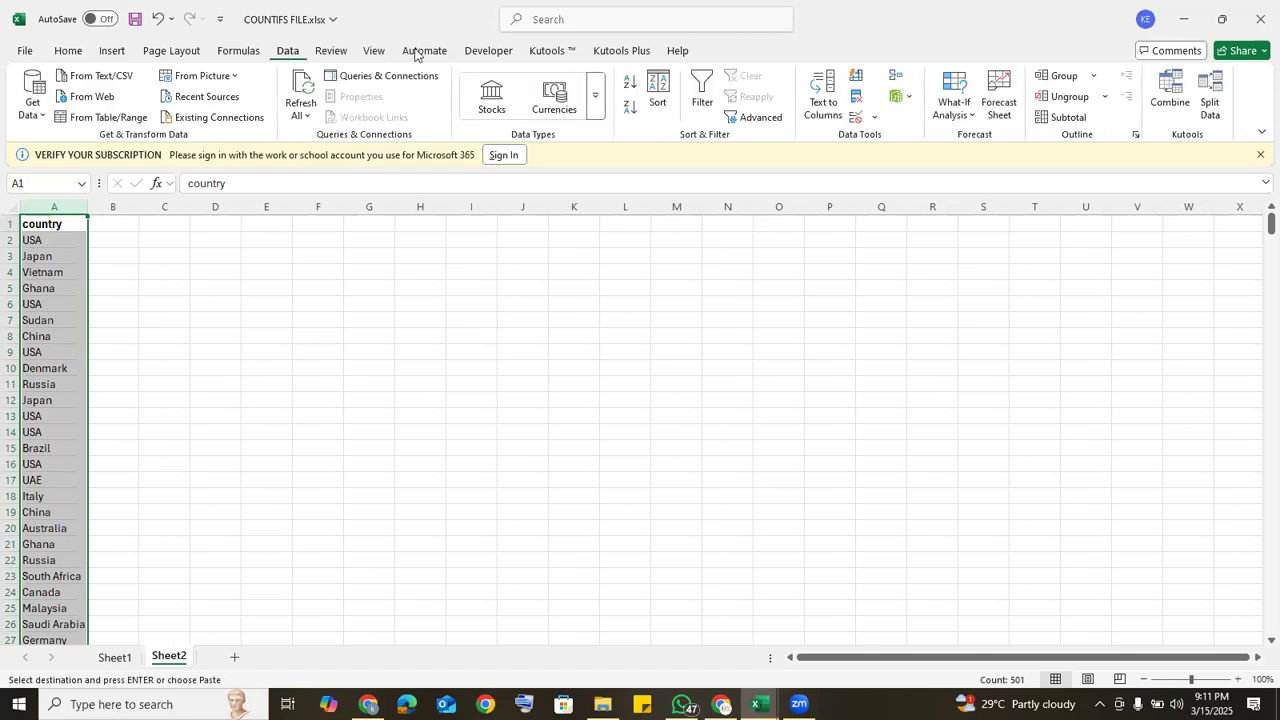
left_click(860, 100)
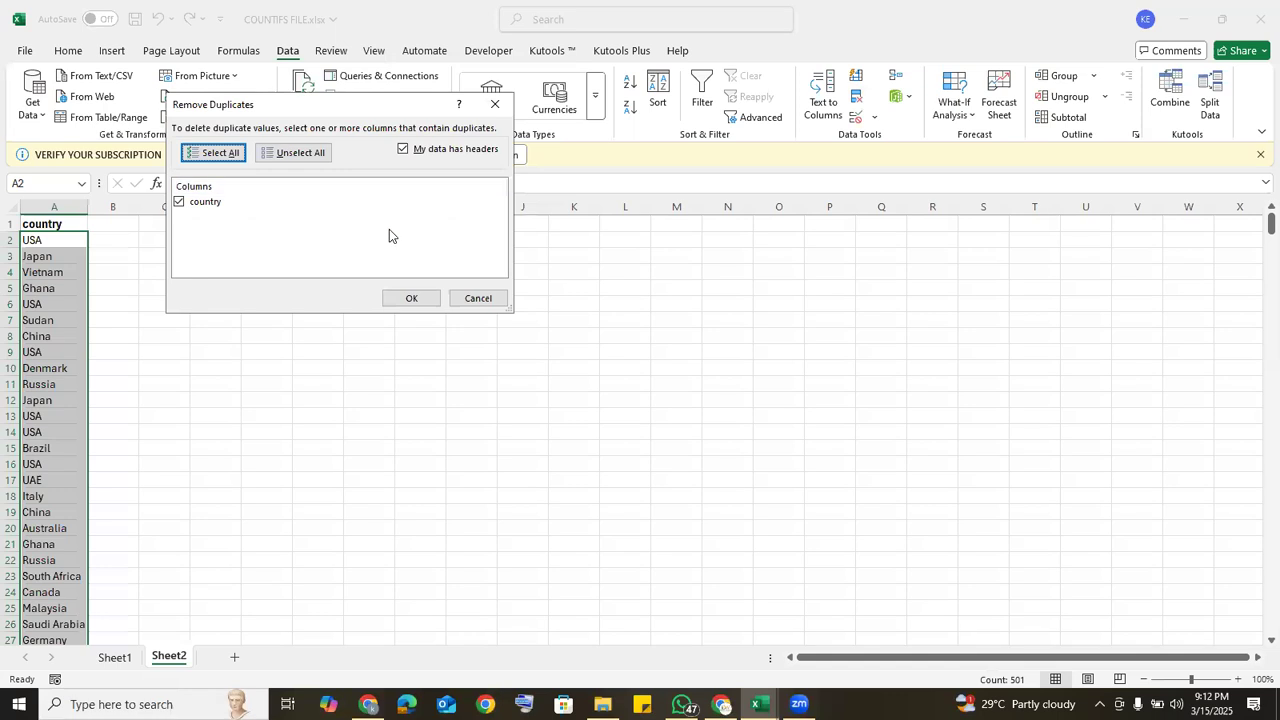
left_click(409, 300)
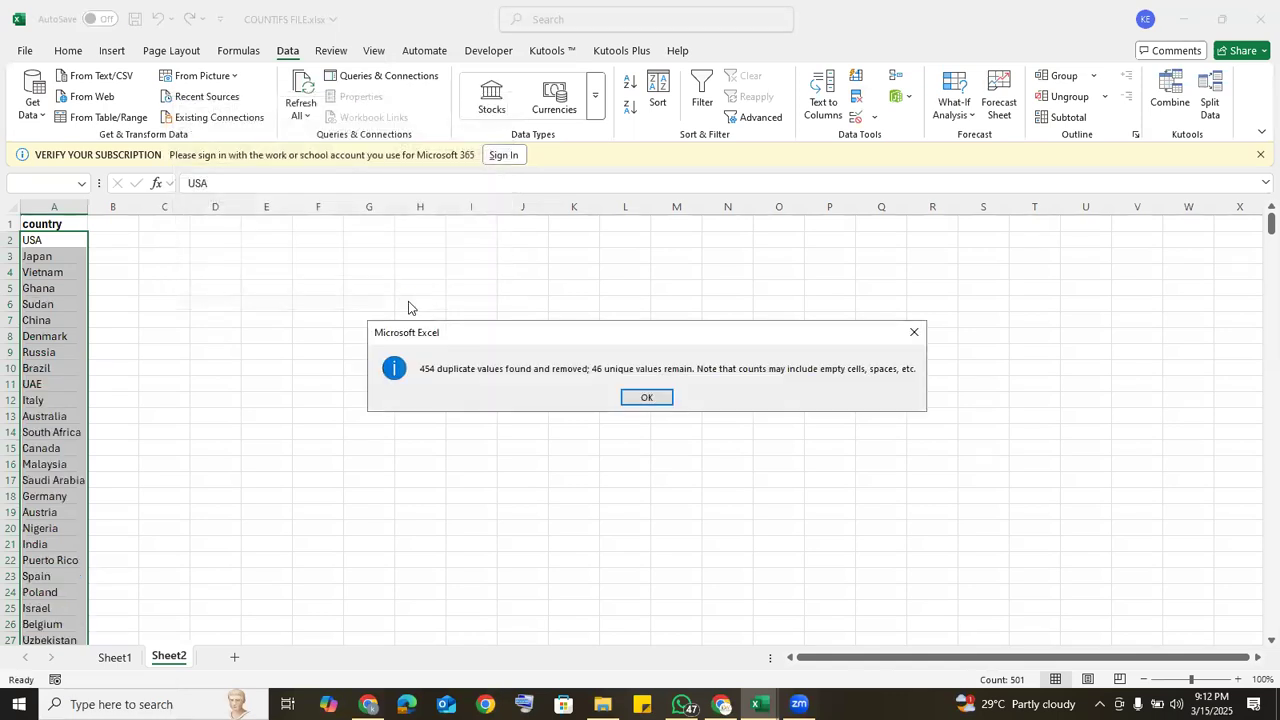
left_click(650, 398)
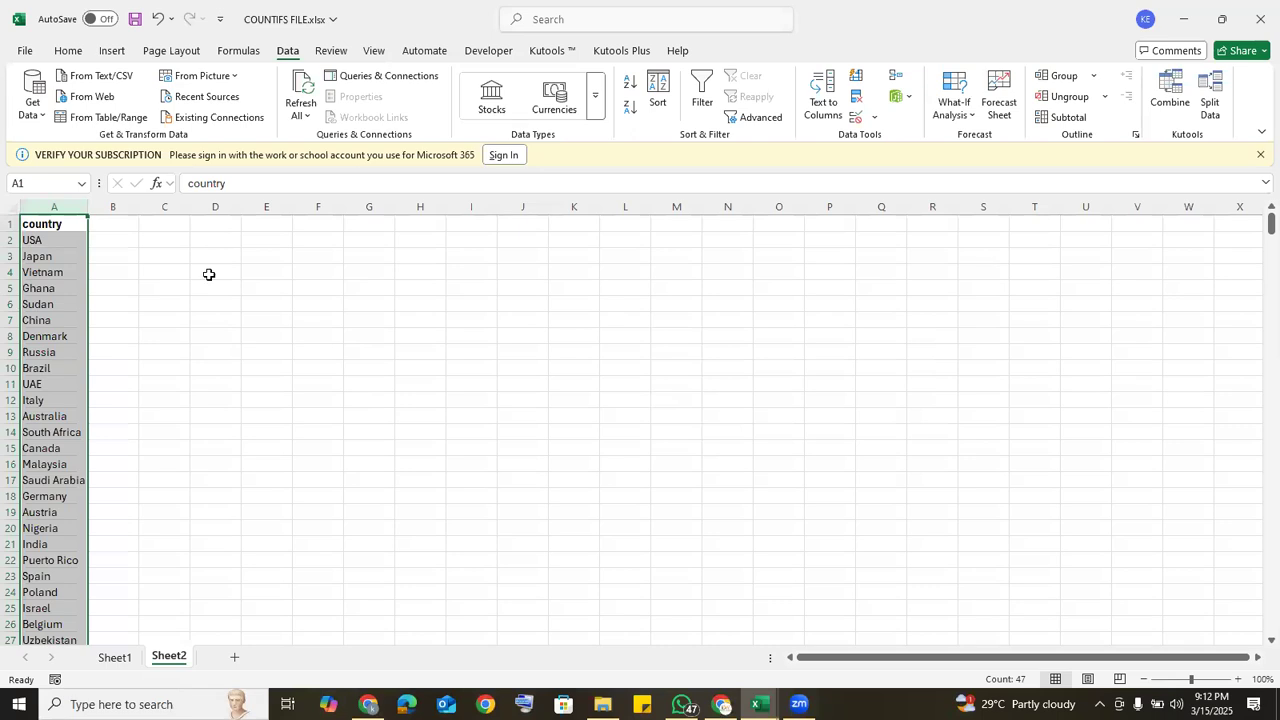
scroll(1258, 364, "down", 8)
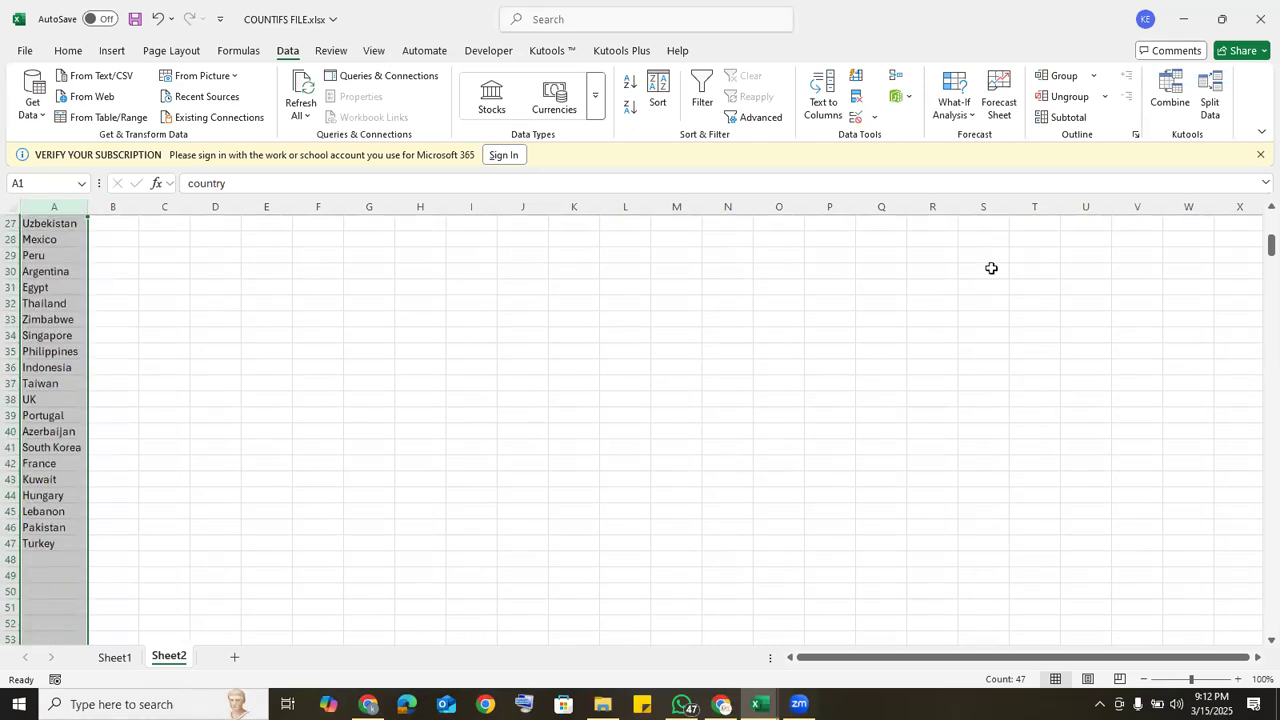
scroll(1257, 210, "up", 9)
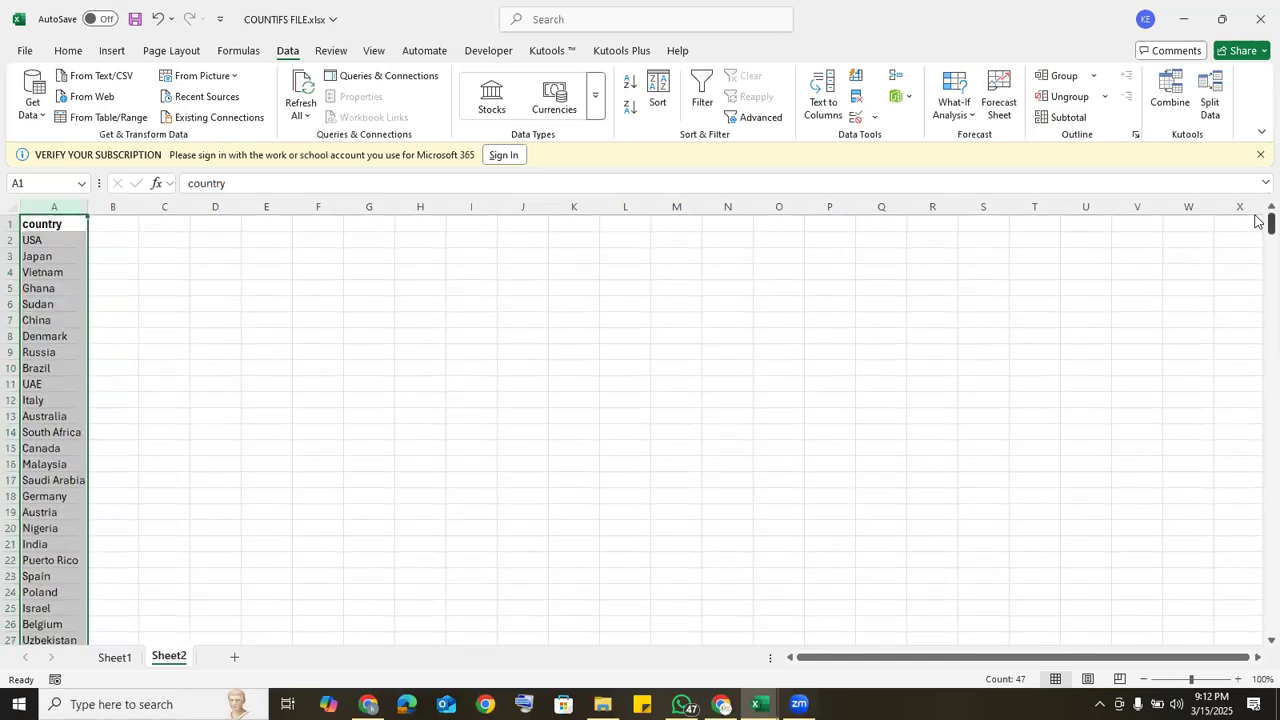
Step: Enter the header PRODUCT 1 in B1, beside the country header
left_click(116, 225)
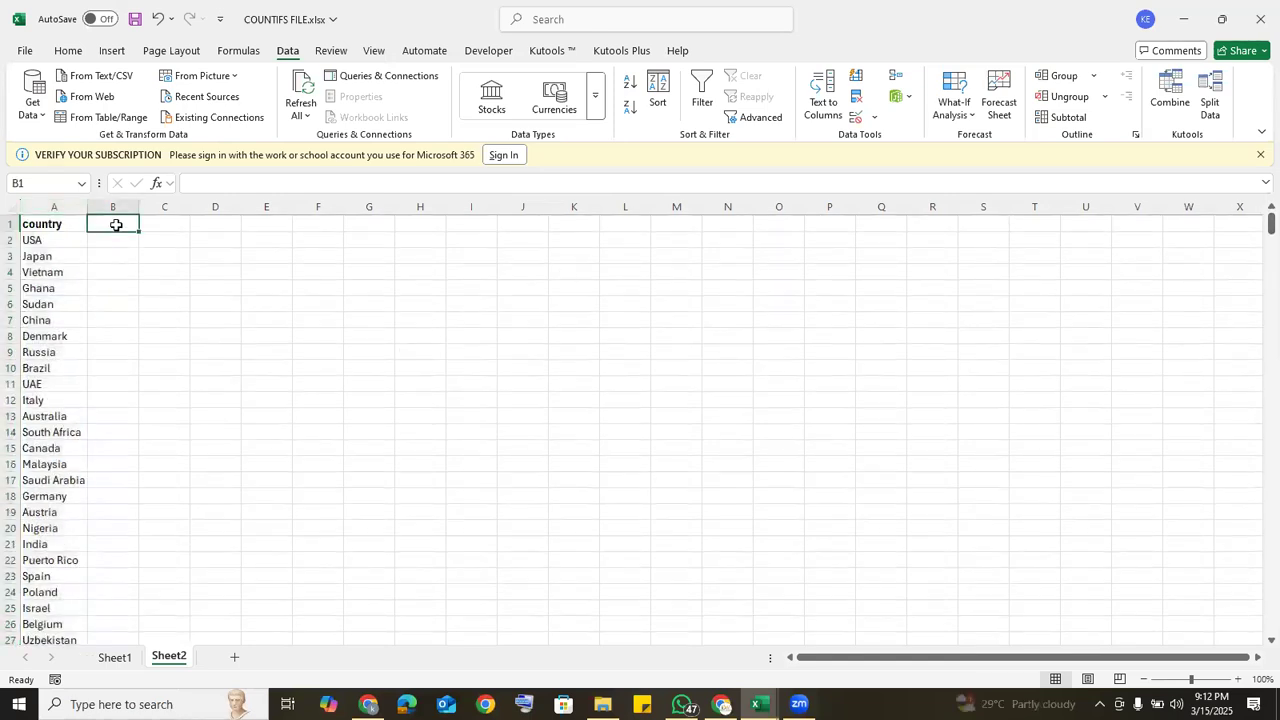
type("P")
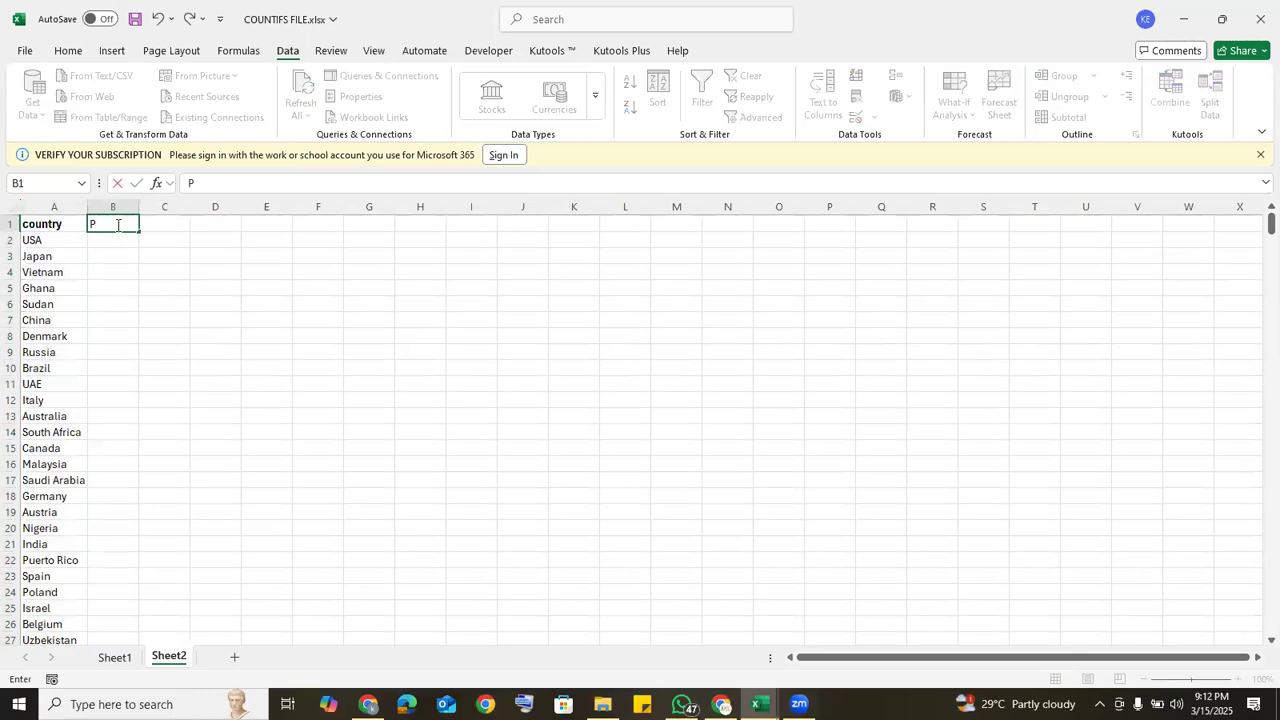
type("RODUCR")
key("BackSpace")
key("Tab")
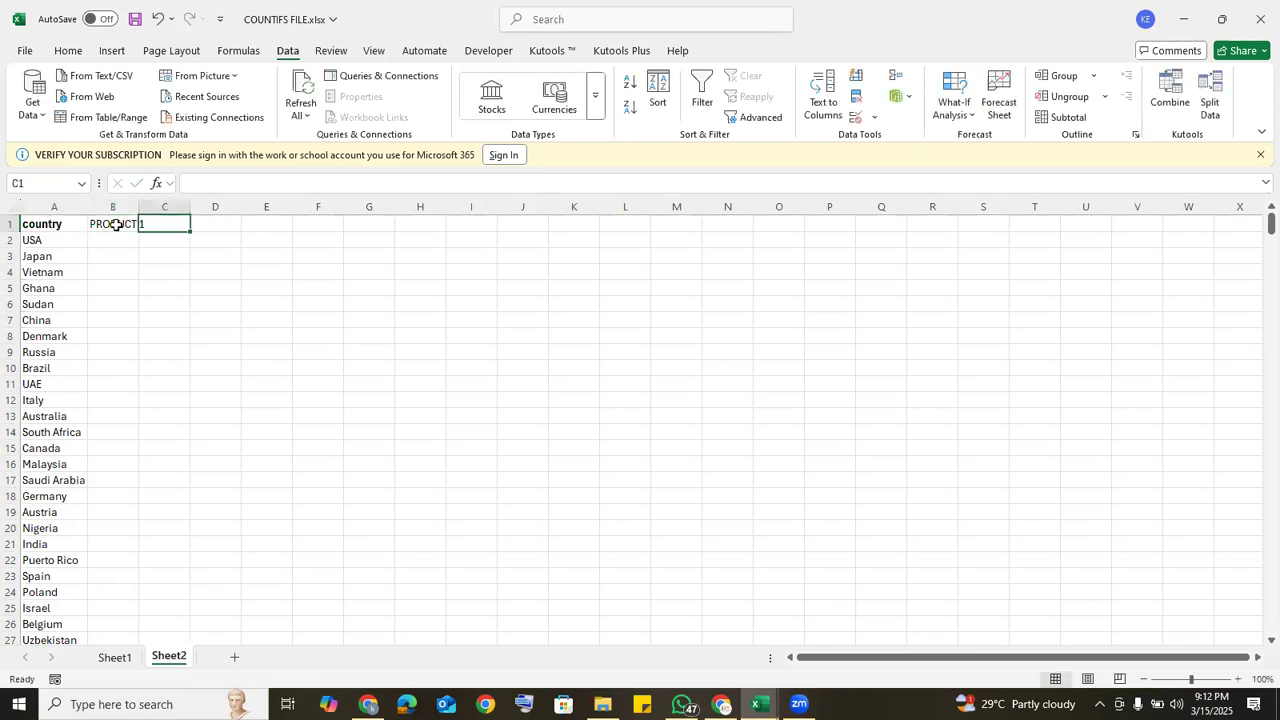
Step: Enter the header PRODUCT 2 in C1 and fill the header series across to PRODUCT 10 in K1
type("P")
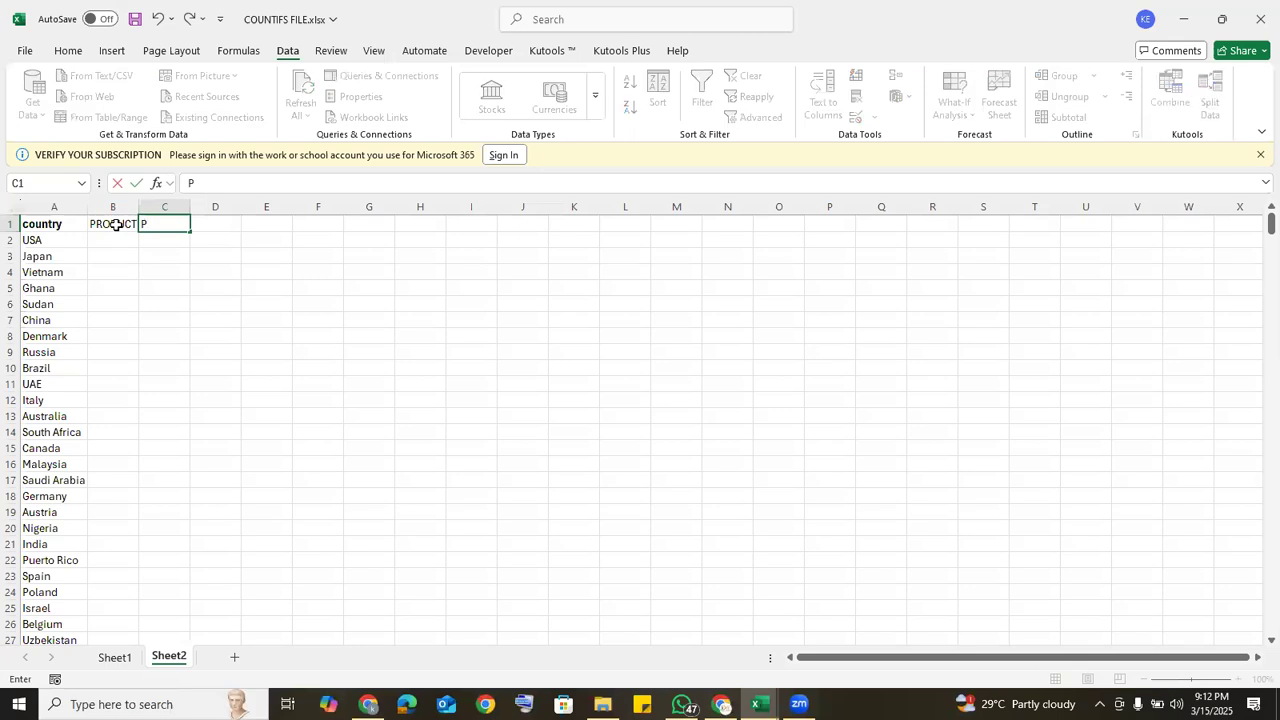
type("RODUCT 2")
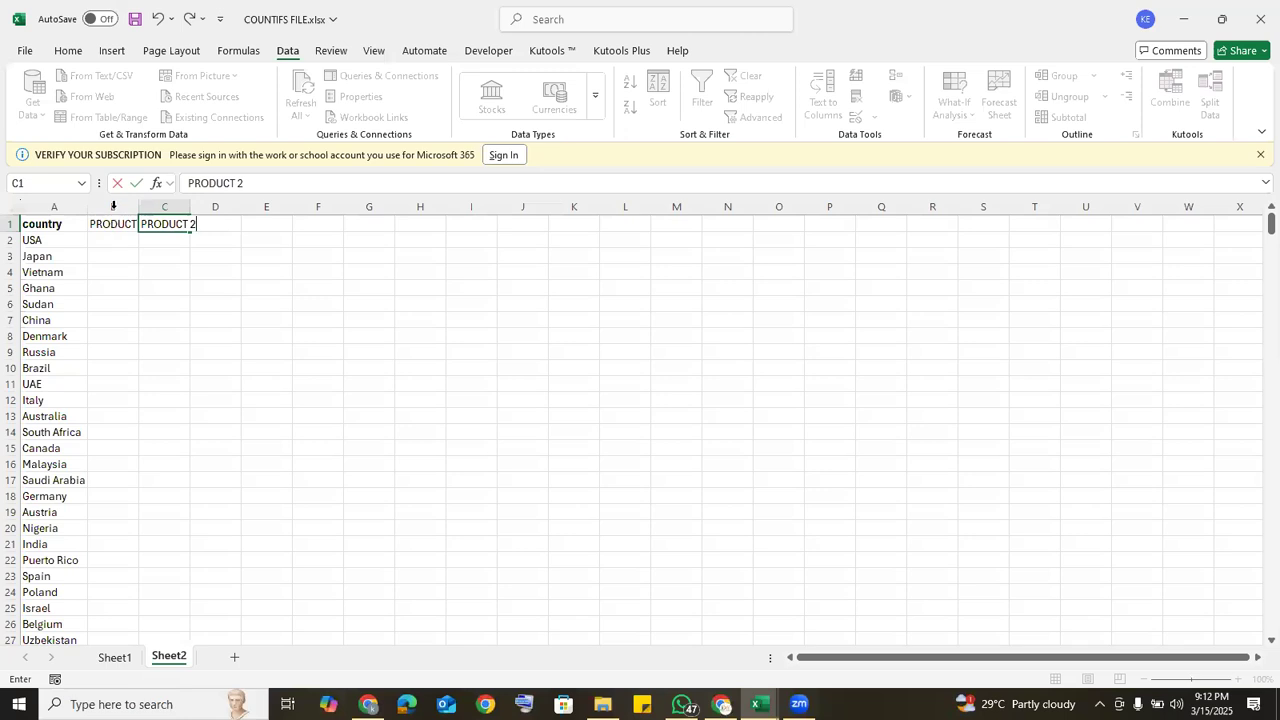
left_click_drag(119, 221, 588, 234)
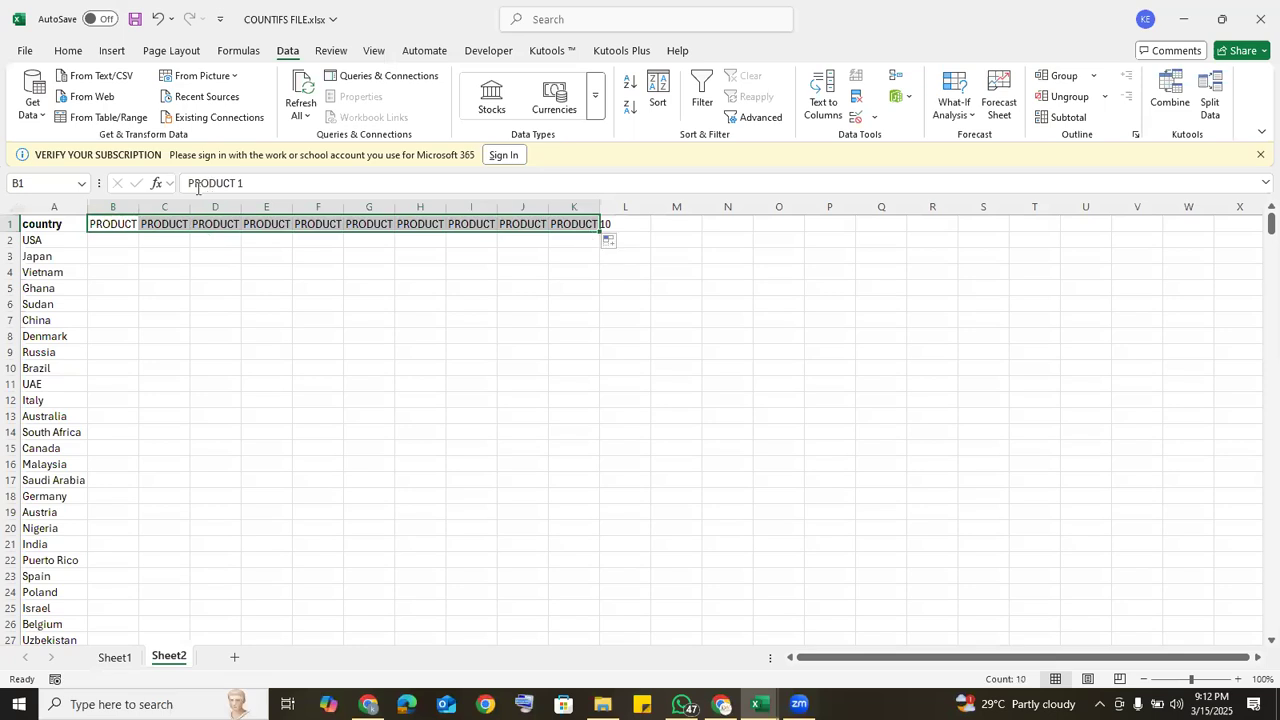
Step: Autofit columns B to K to the width of their product headers
double_click(138, 207)
double_click(200, 199)
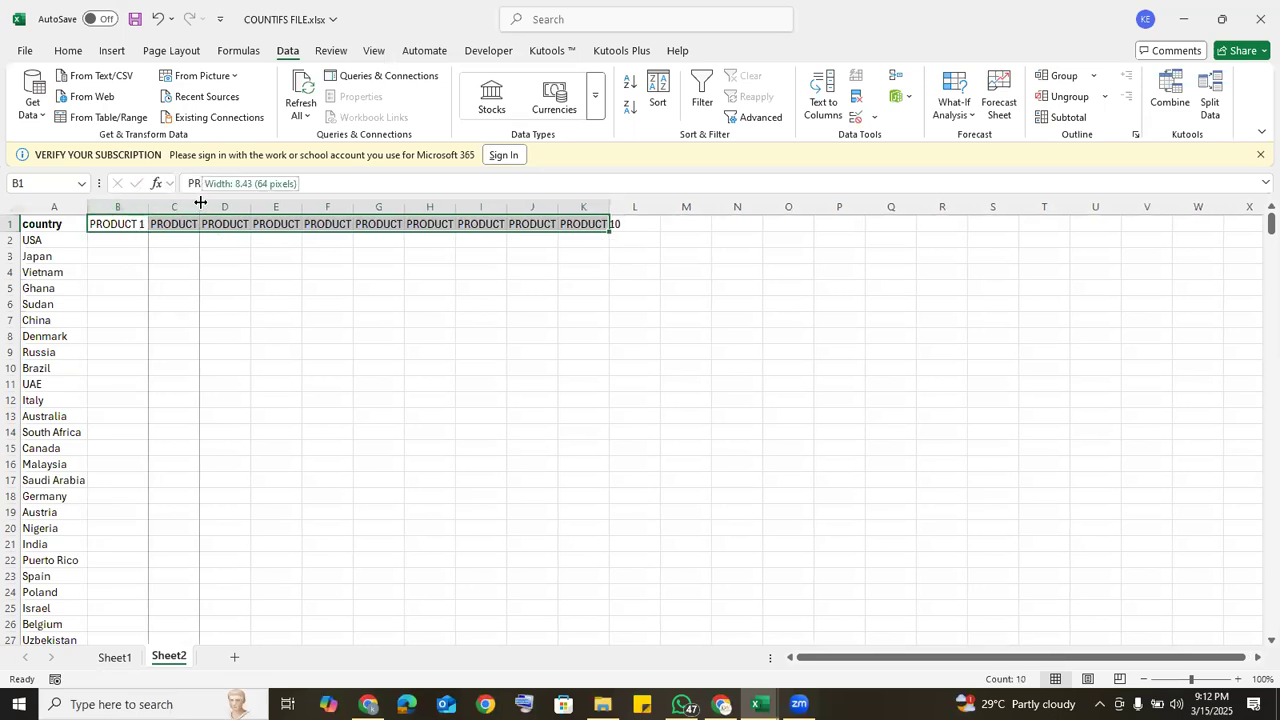
double_click(260, 203)
double_click(320, 205)
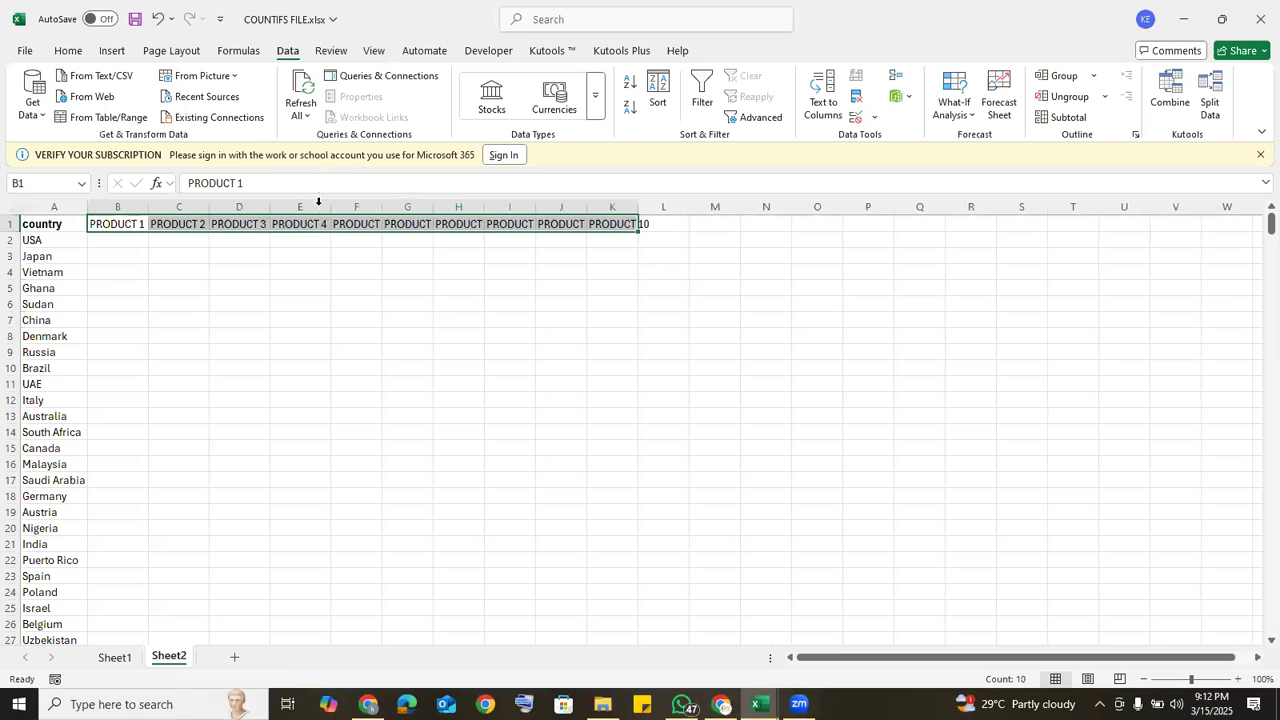
double_click(382, 207)
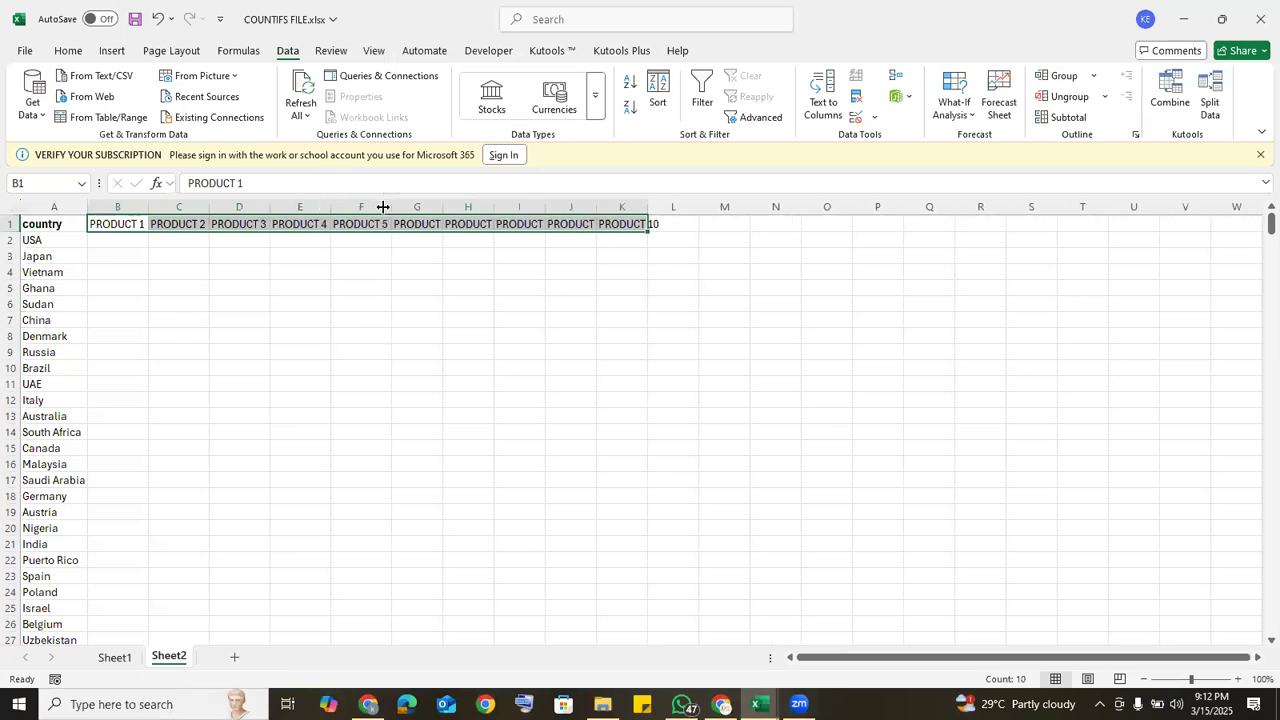
double_click(443, 206)
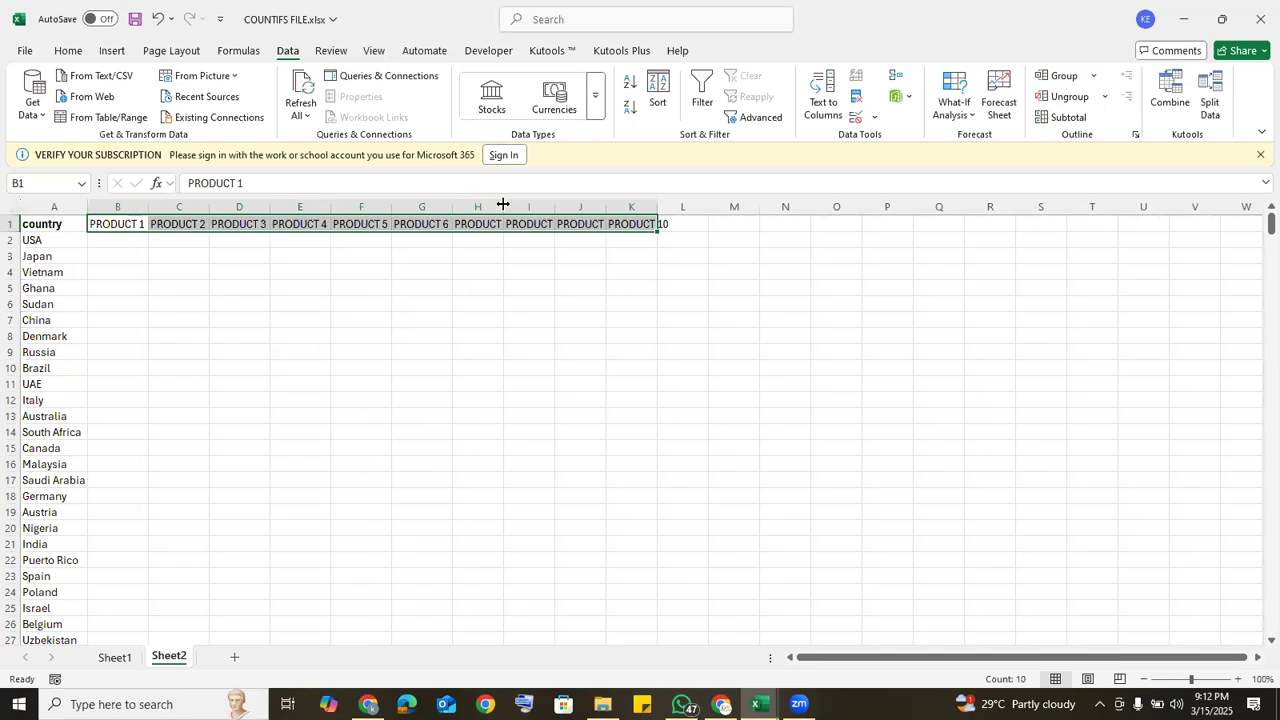
double_click(503, 204)
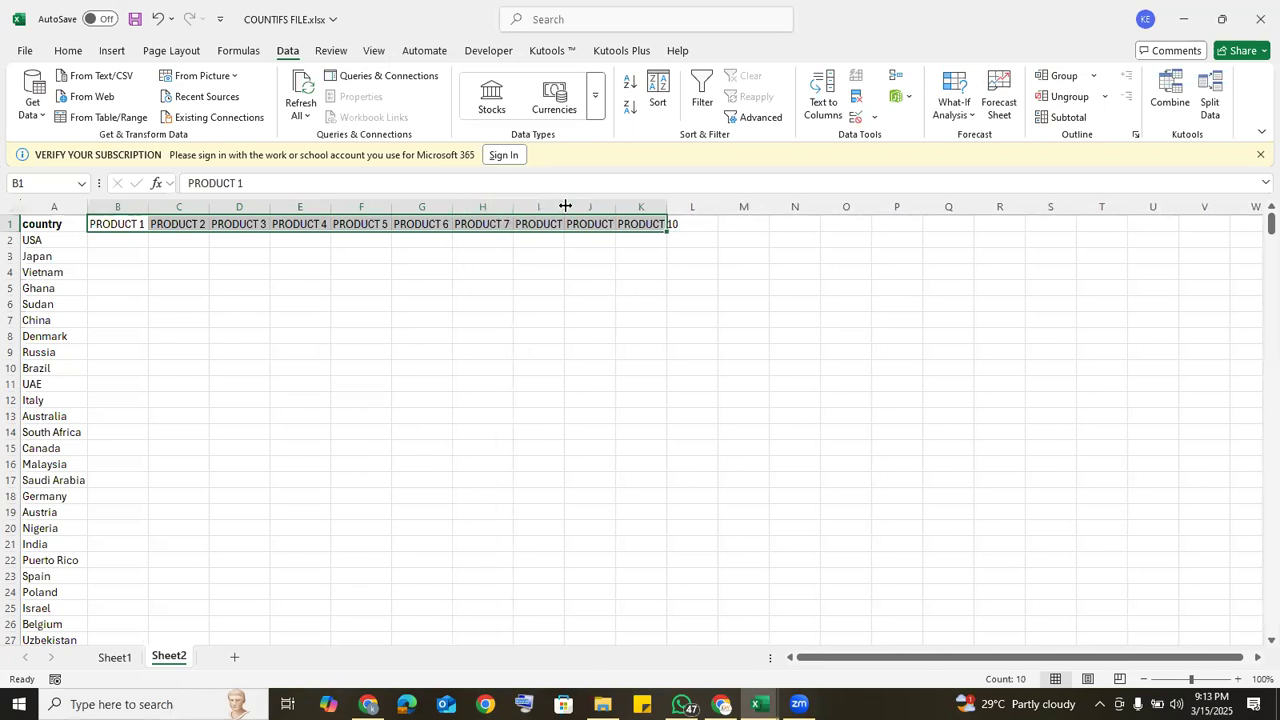
double_click(565, 206)
double_click(624, 204)
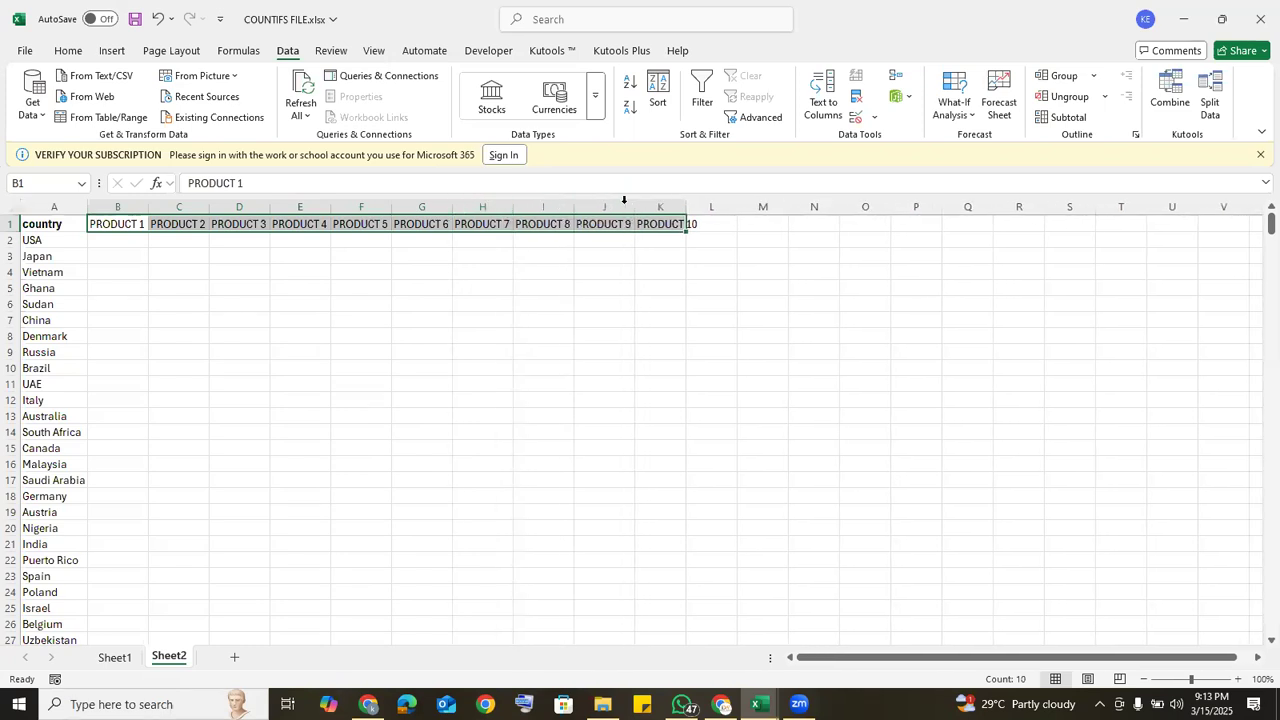
double_click(685, 204)
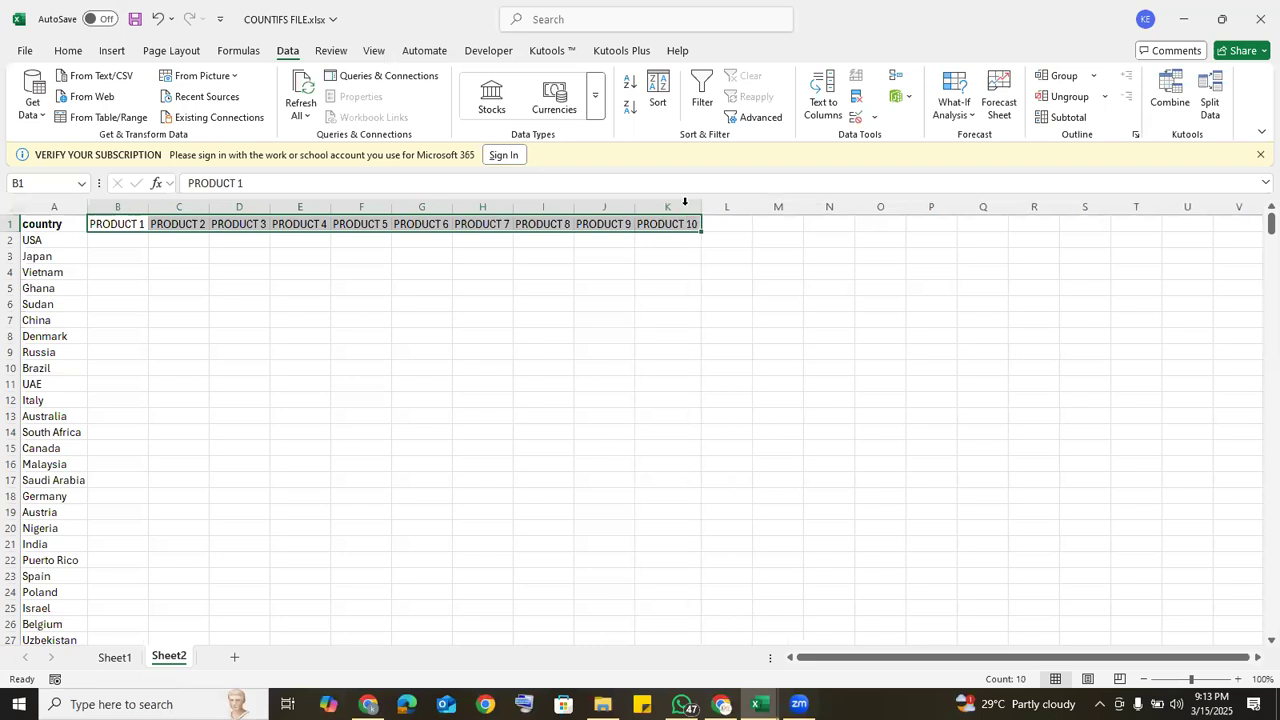
Step: Make the product headers in B1:K1 bold and centre them vertically and horizontally
left_click(68, 52)
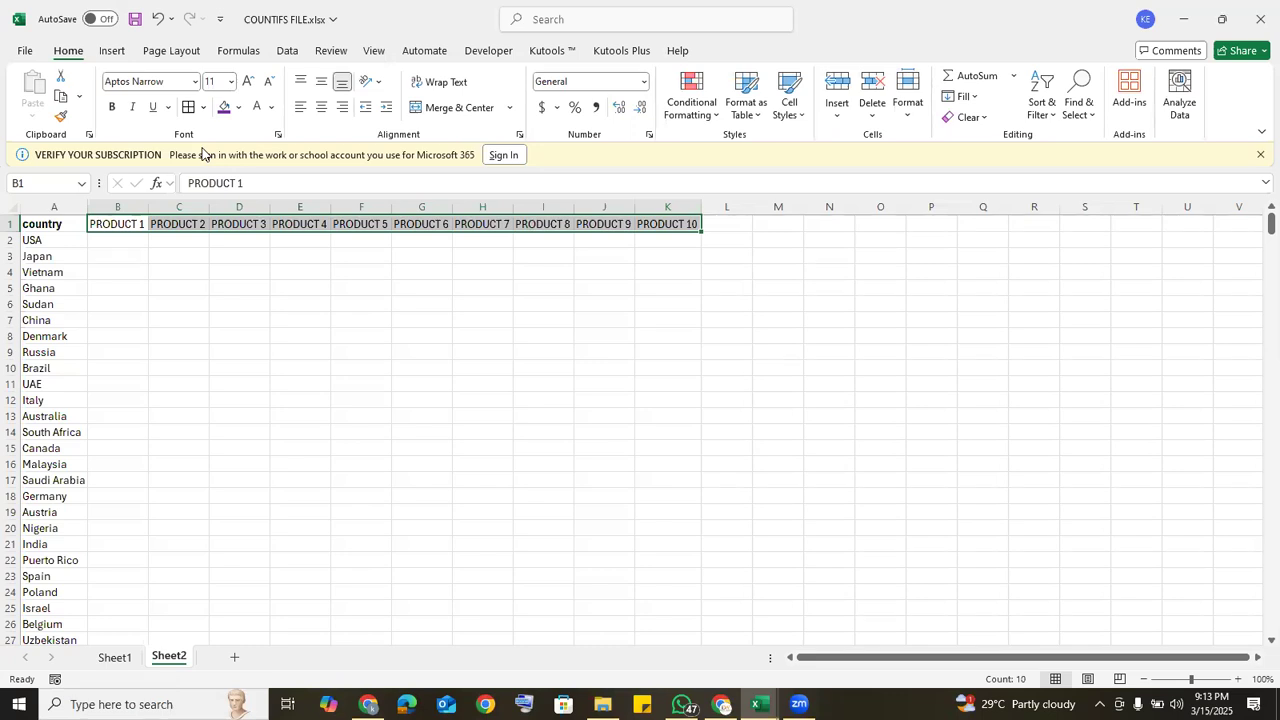
left_click(112, 107)
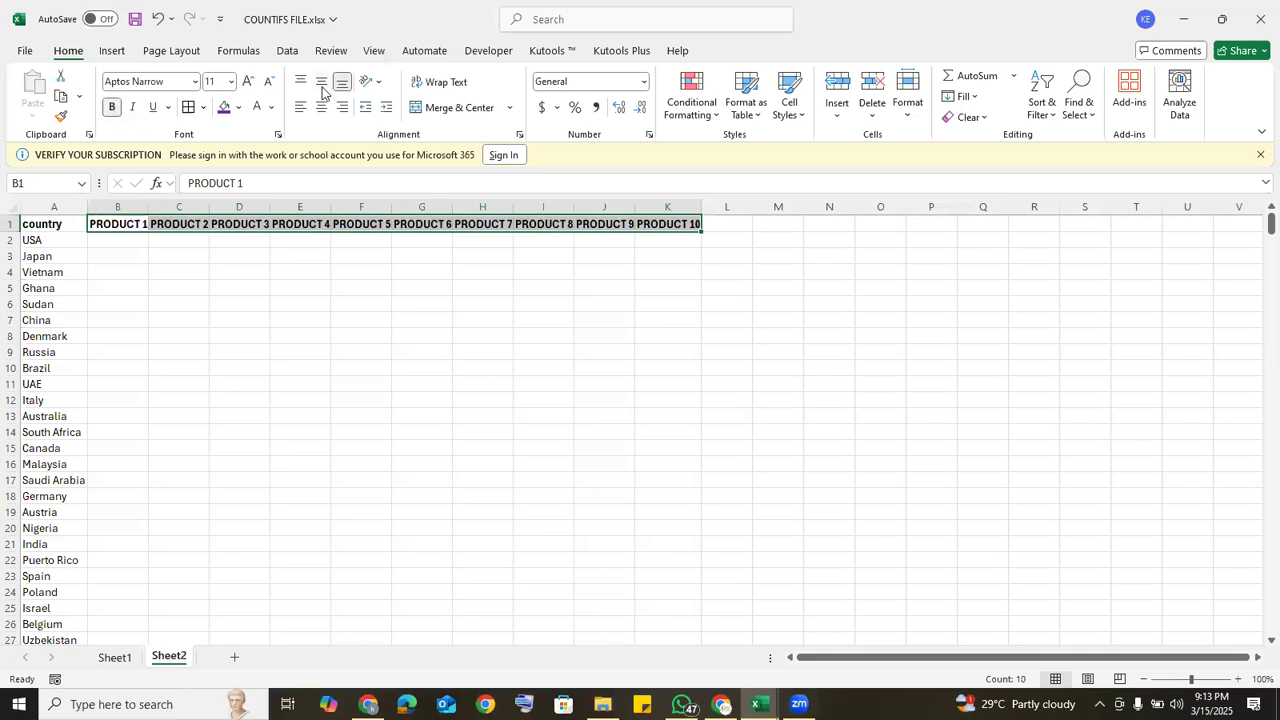
left_click(321, 81)
left_click(321, 108)
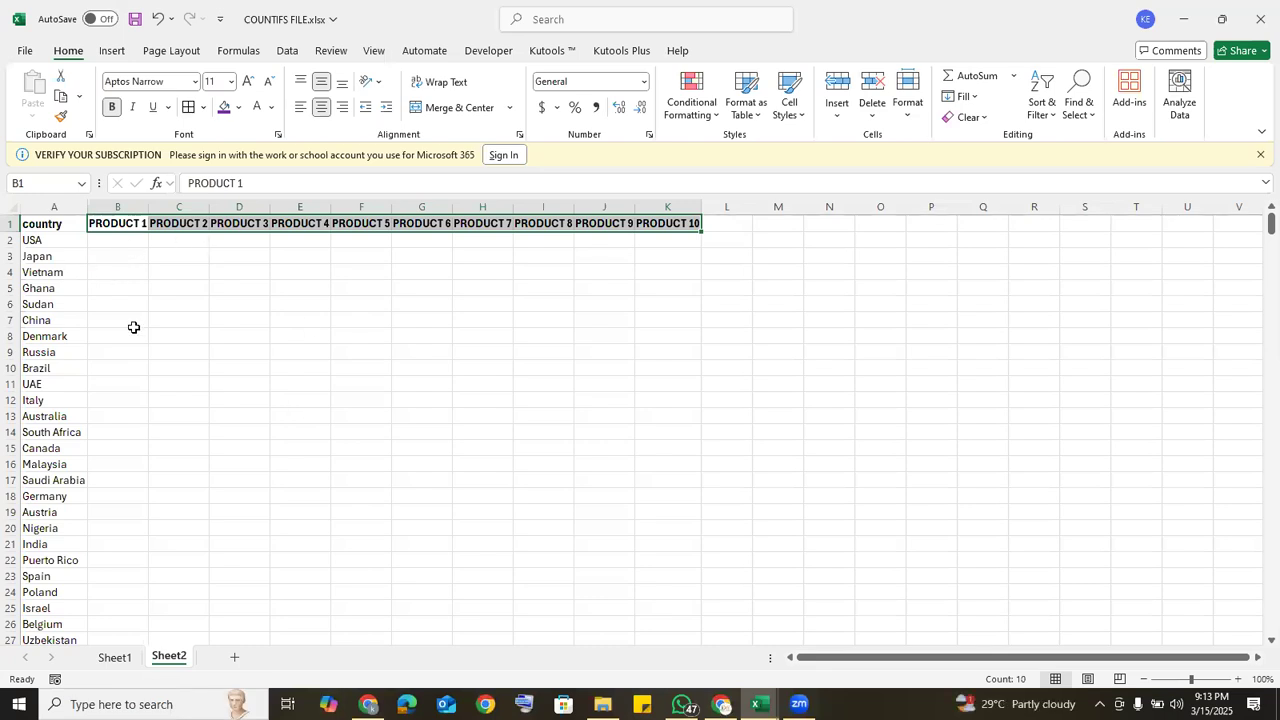
Step: Start a COUNTIFS formula in B2 with Sheet1's gender column C:C as the first criteria range
left_click(108, 241)
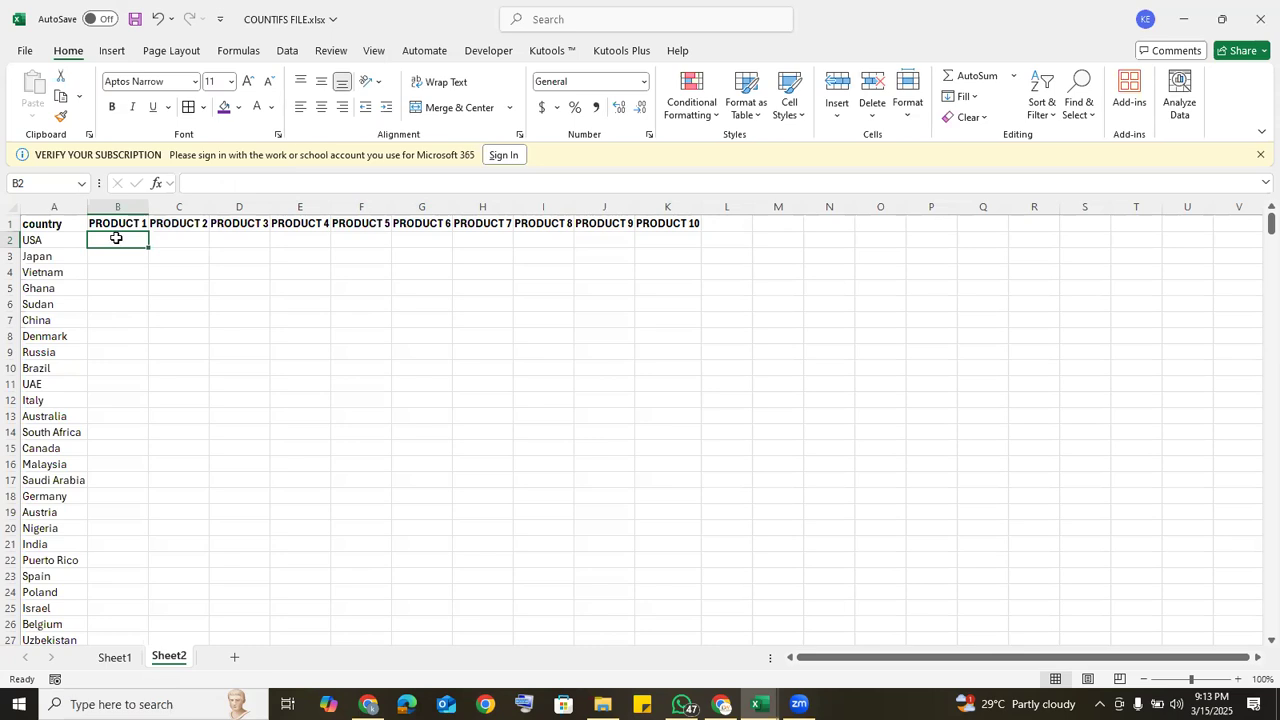
type("=COUNTI")
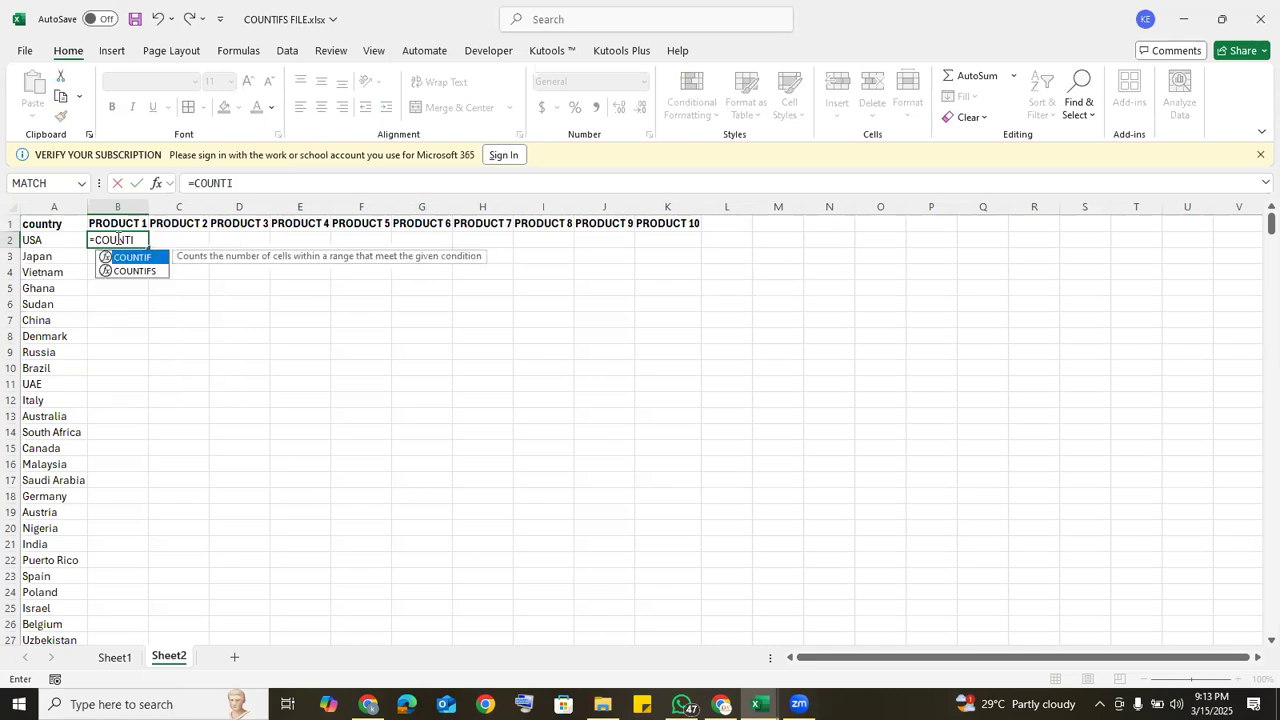
left_click(127, 271)
double_click(127, 271)
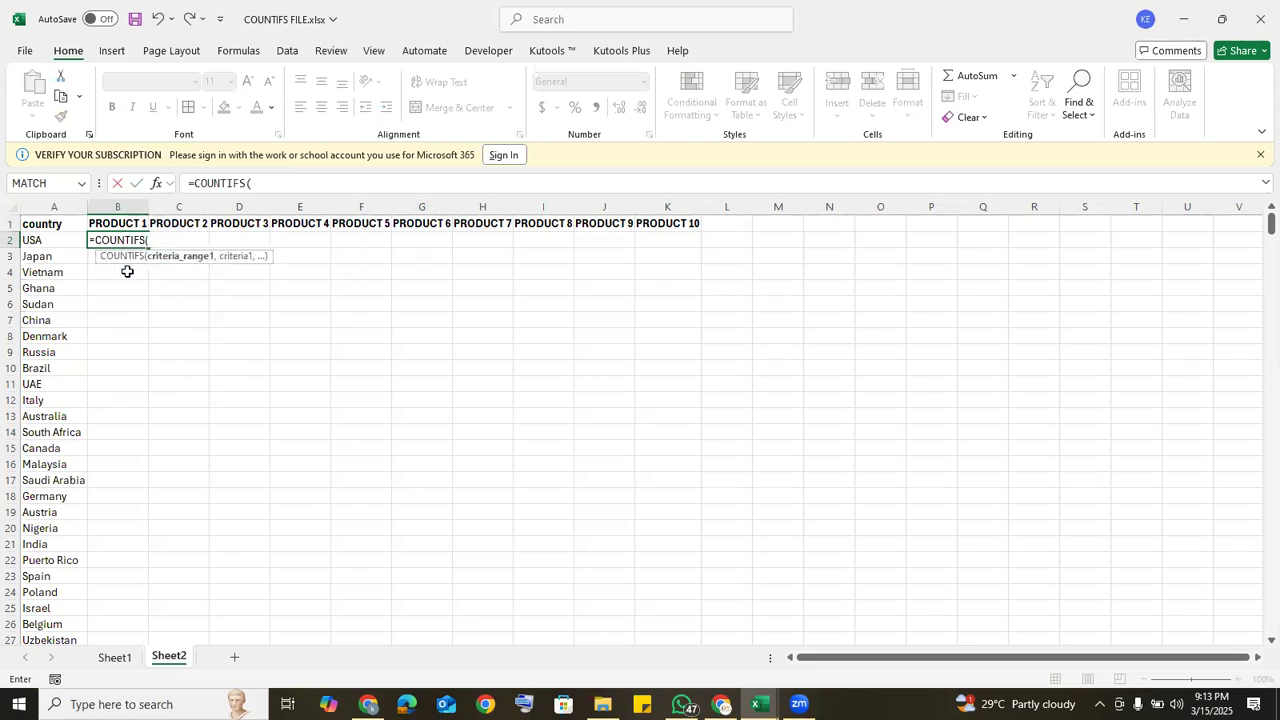
left_click(125, 660)
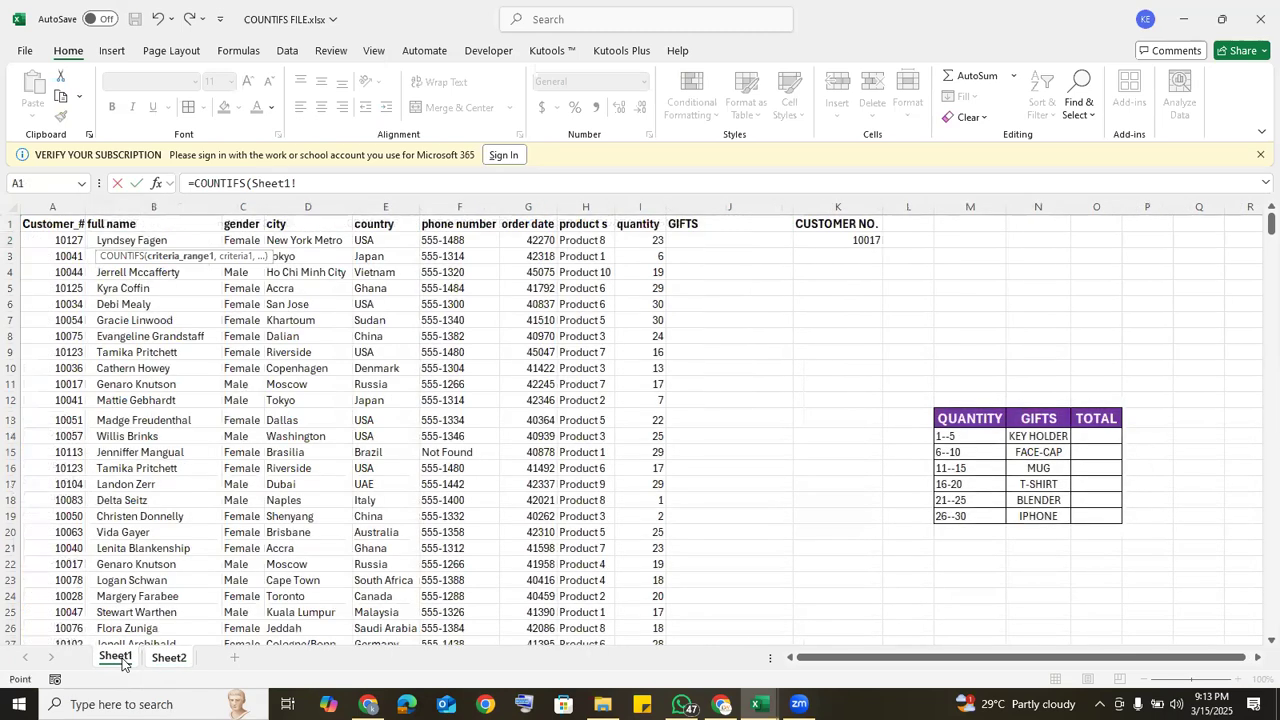
left_click(242, 204)
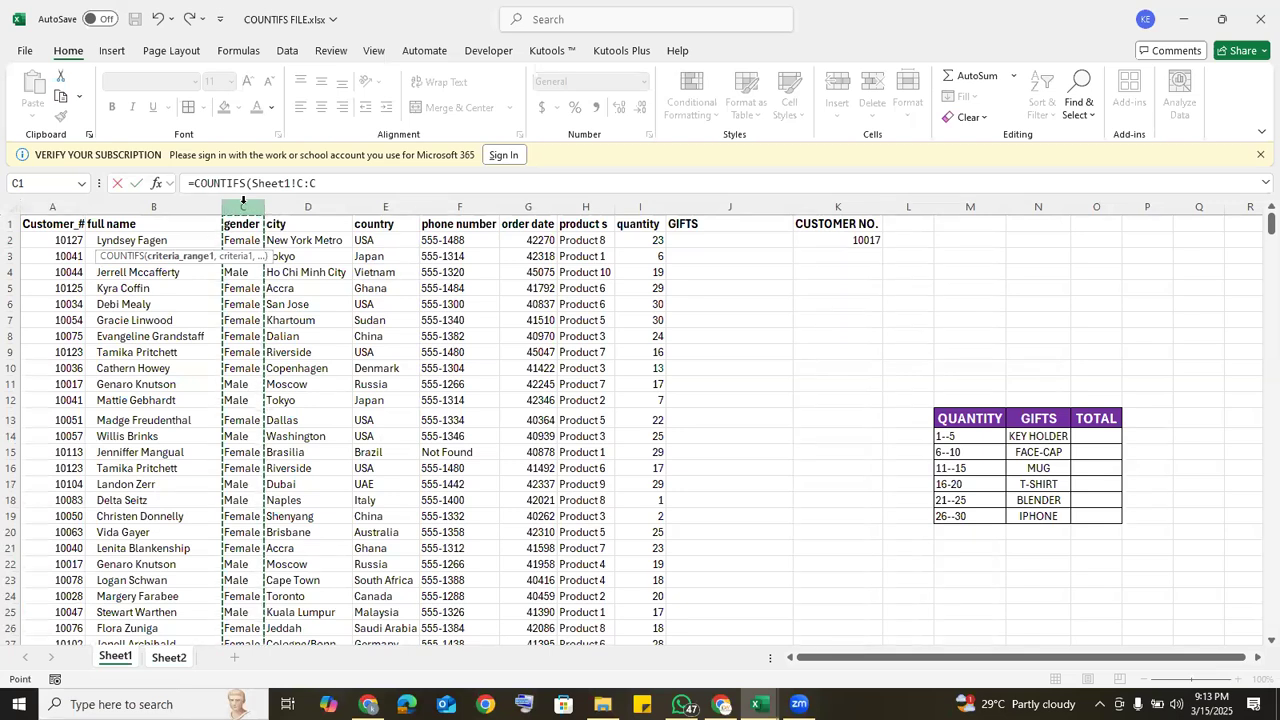
Step: Set "FEMALE" as the criterion for the gender column in the COUNTIFS formula
type(",")
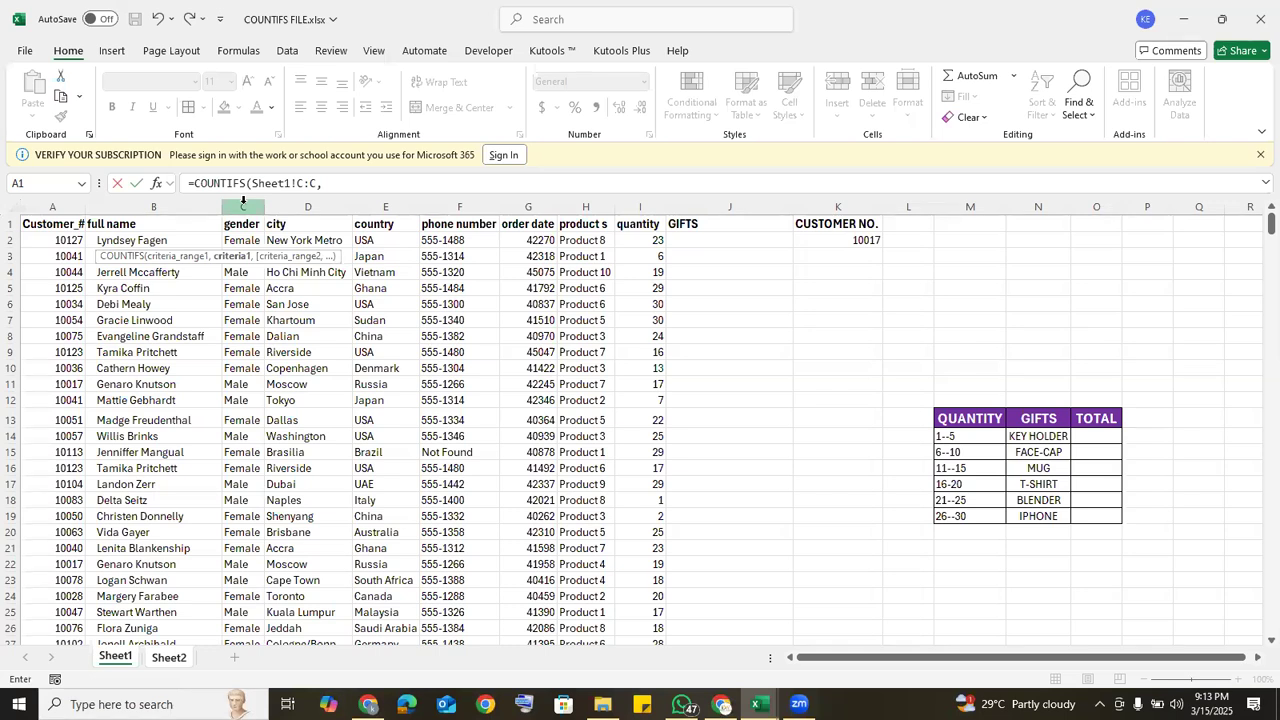
type("\"FEMALE\",")
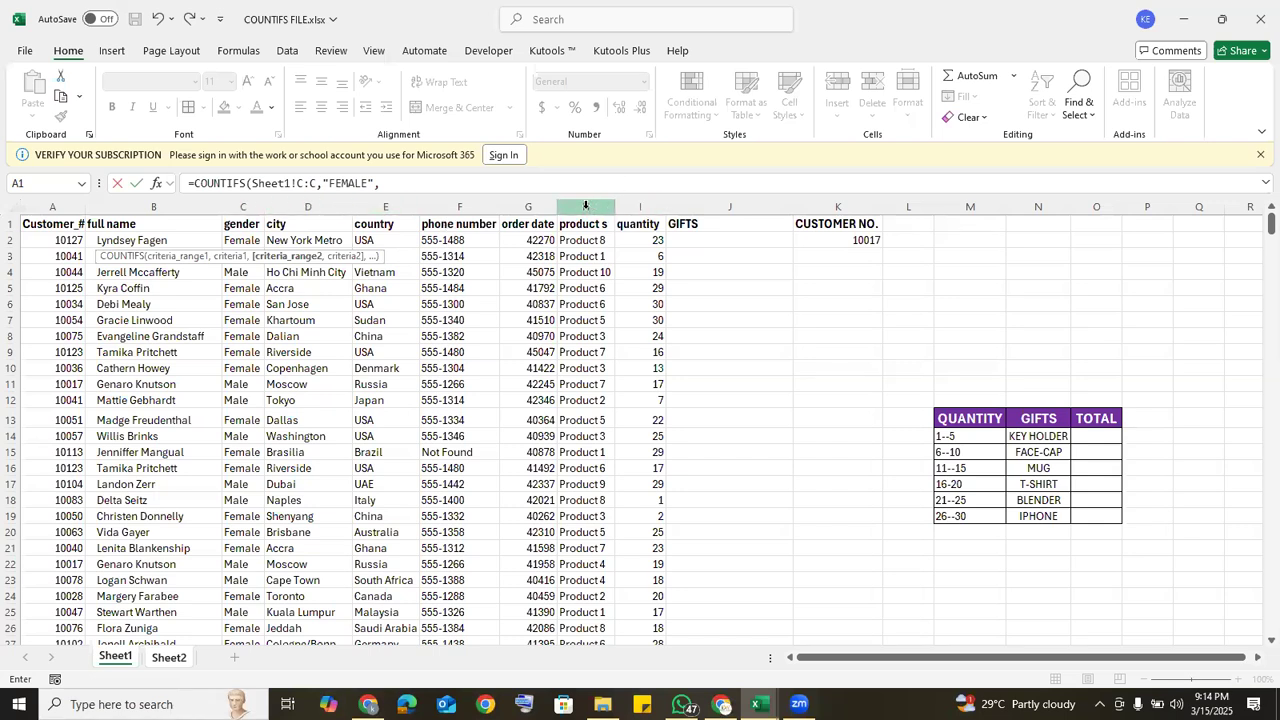
Step: Add Sheet1's country column E:E as the second criteria range, with Sheet2's A2 as its criterion
left_click(381, 200)
type(",")
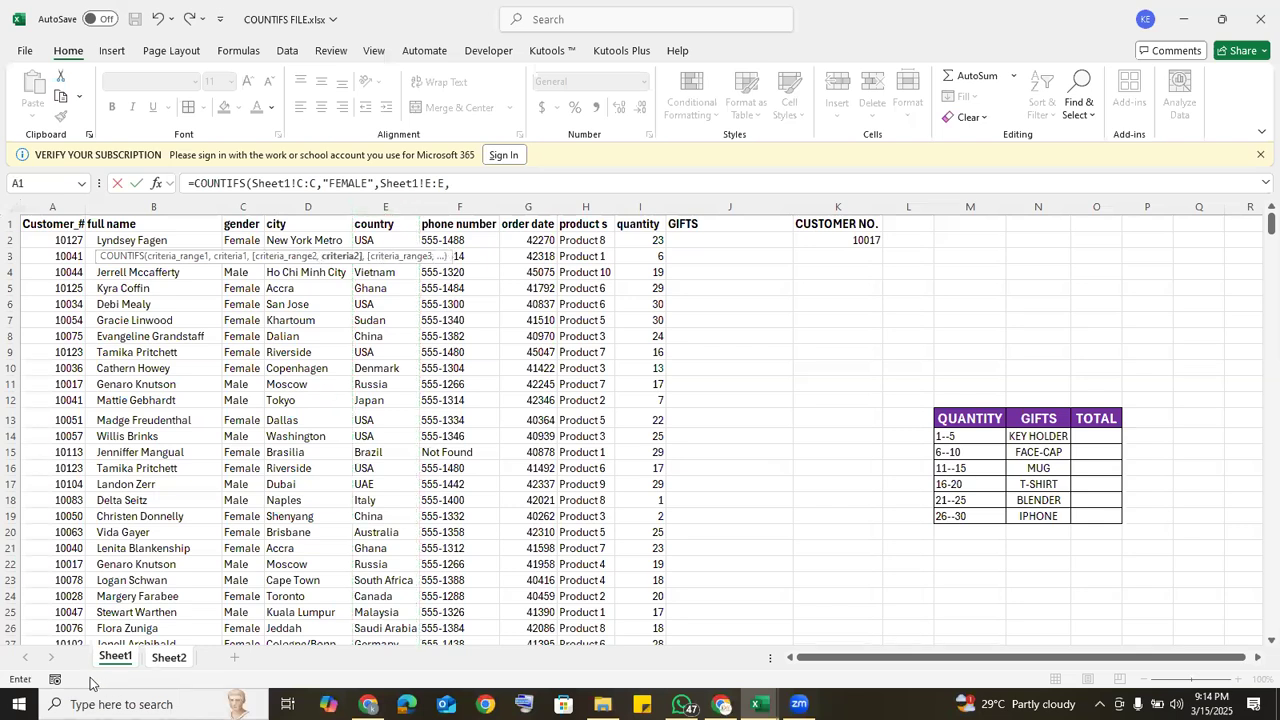
left_click(167, 659)
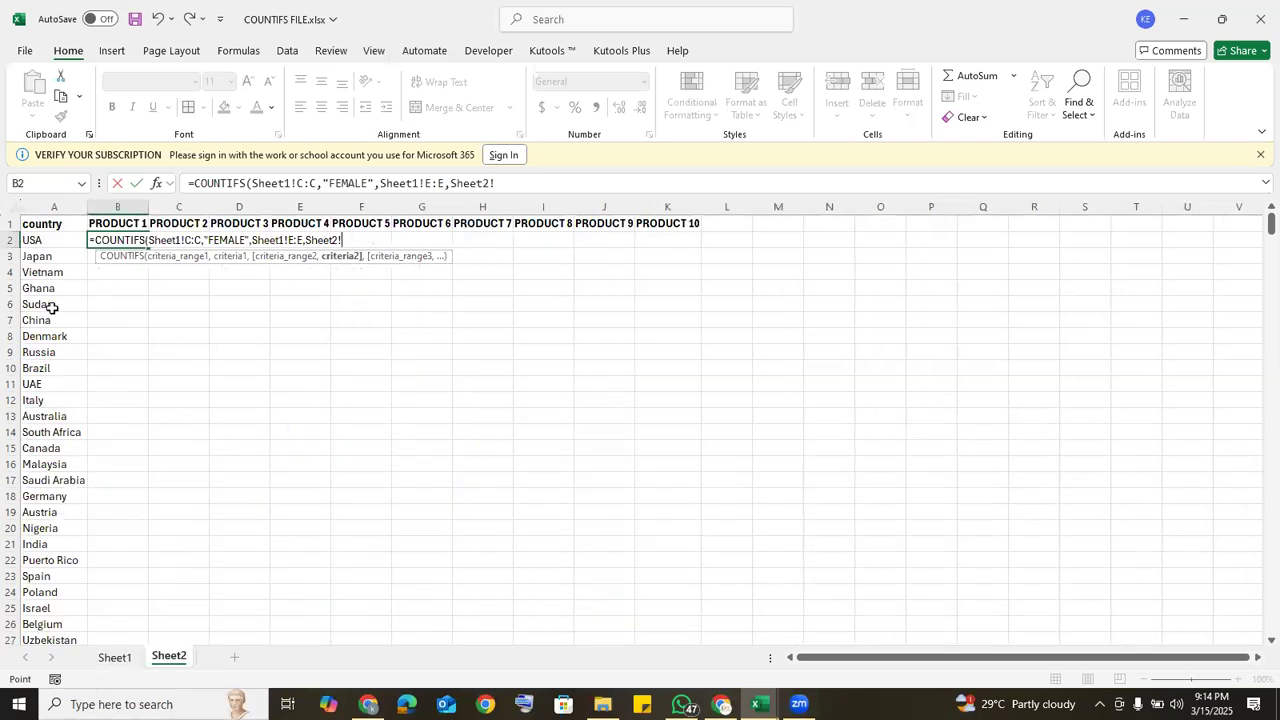
left_click(48, 241)
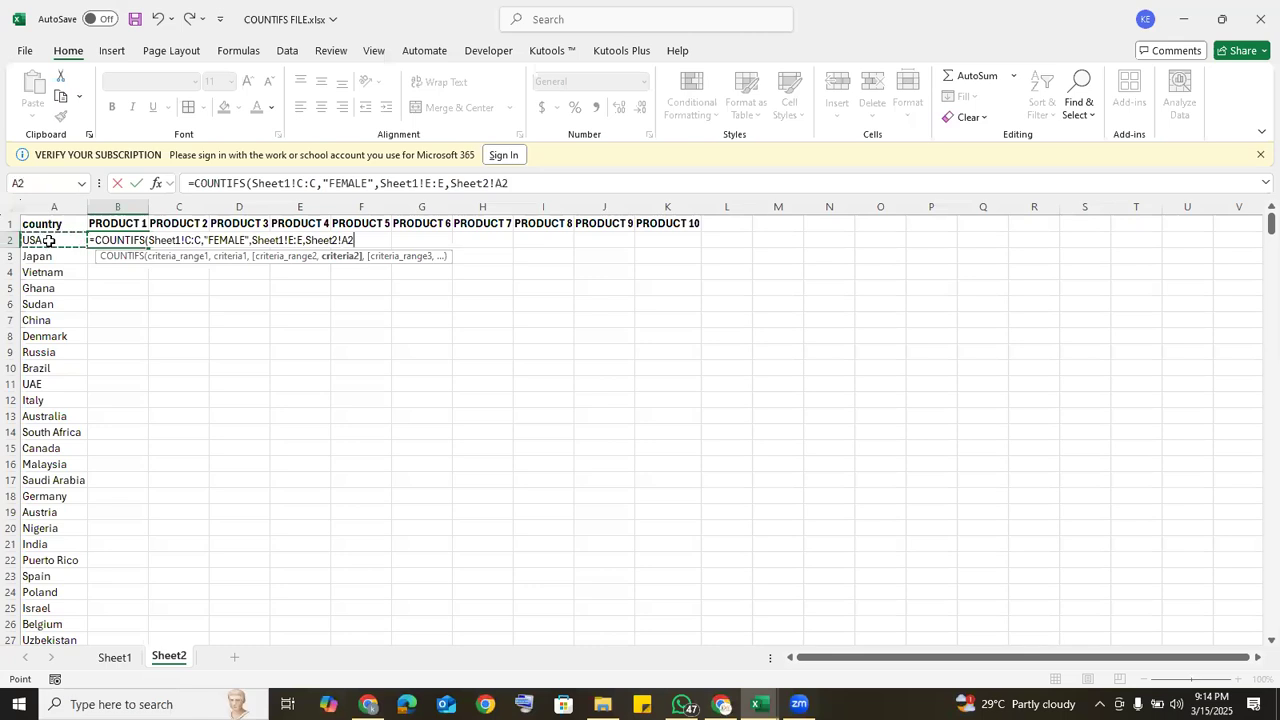
type(",")
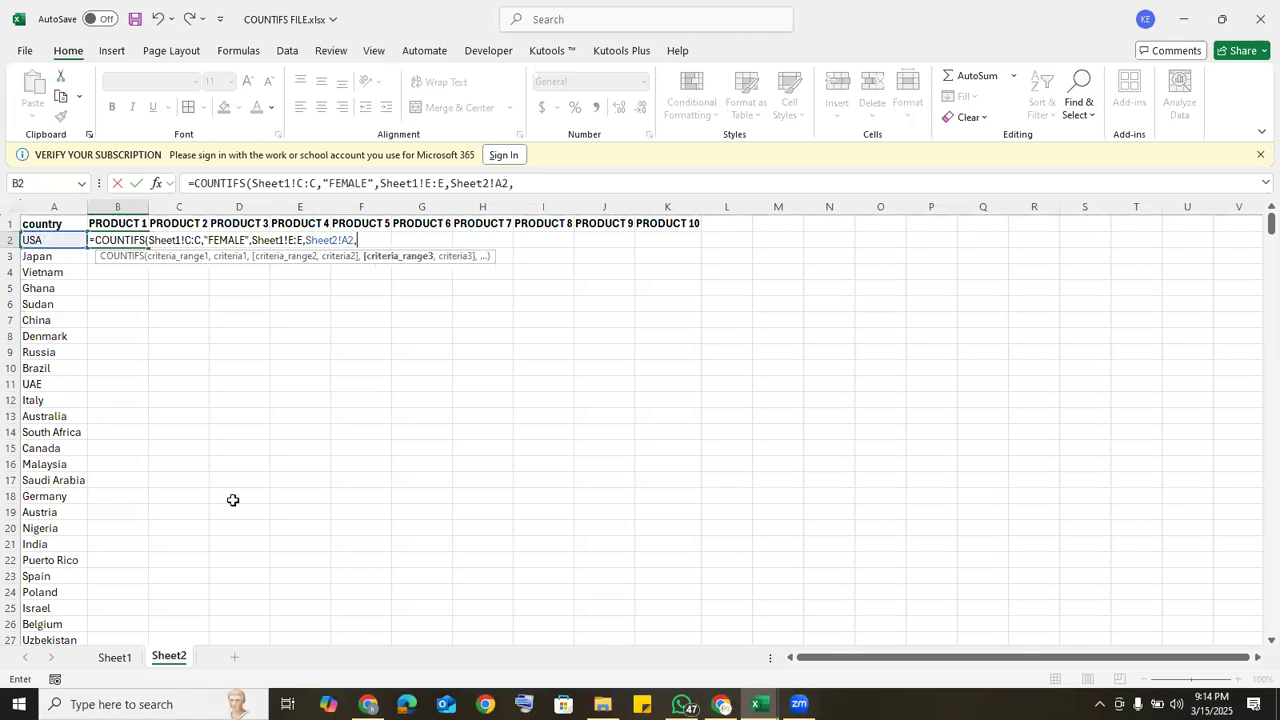
Step: Add Sheet1's product column H:H as the third criteria range with criterion "PRODUCT 1" and enter the formula in B2
left_click(112, 658)
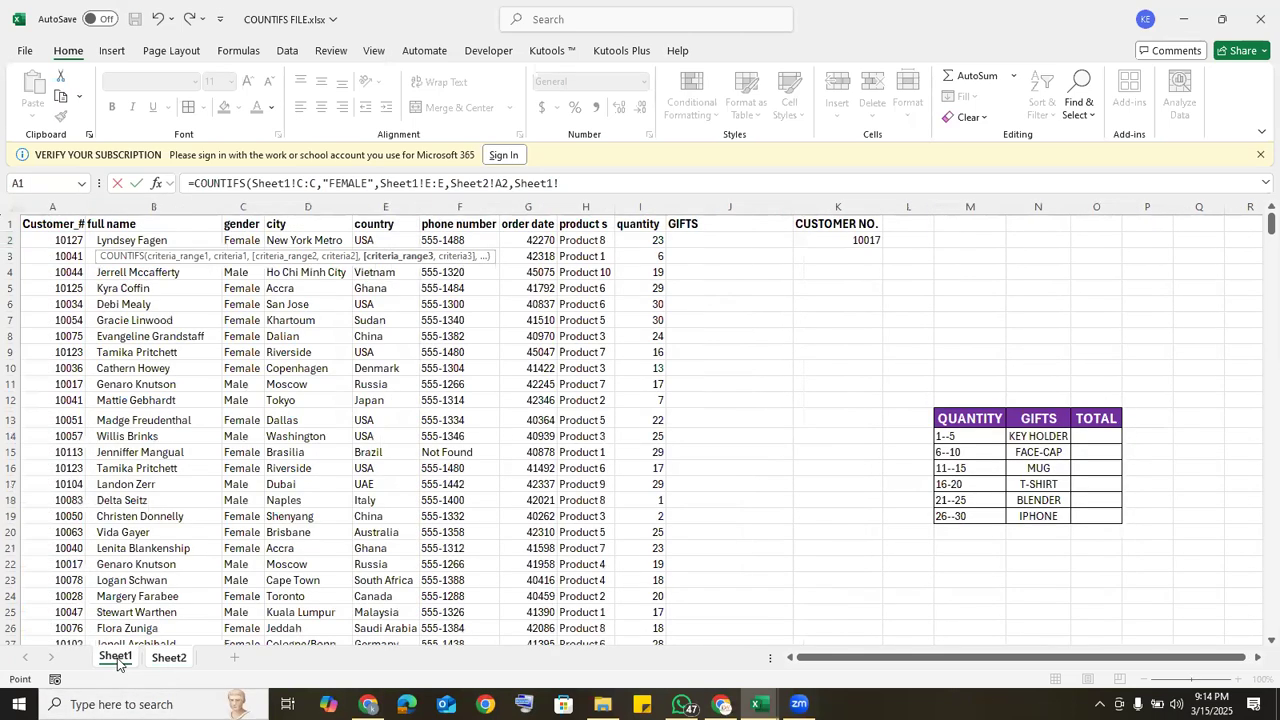
left_click(590, 206)
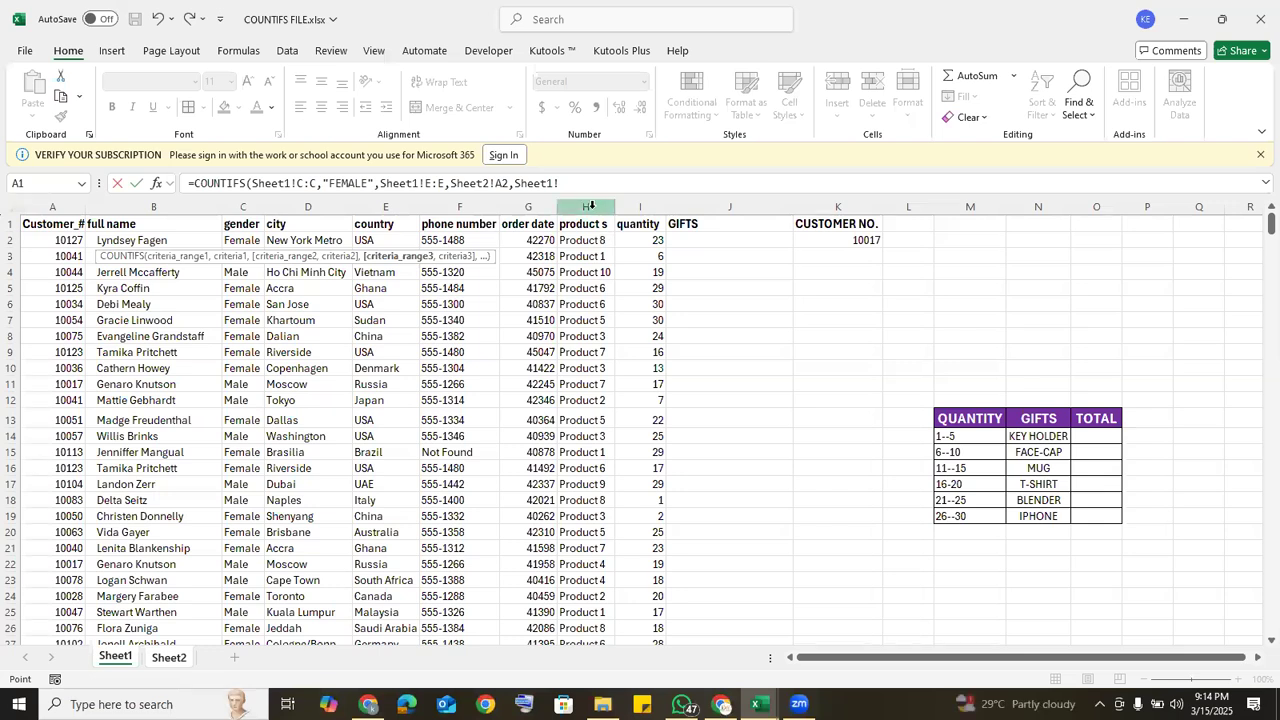
type(",")
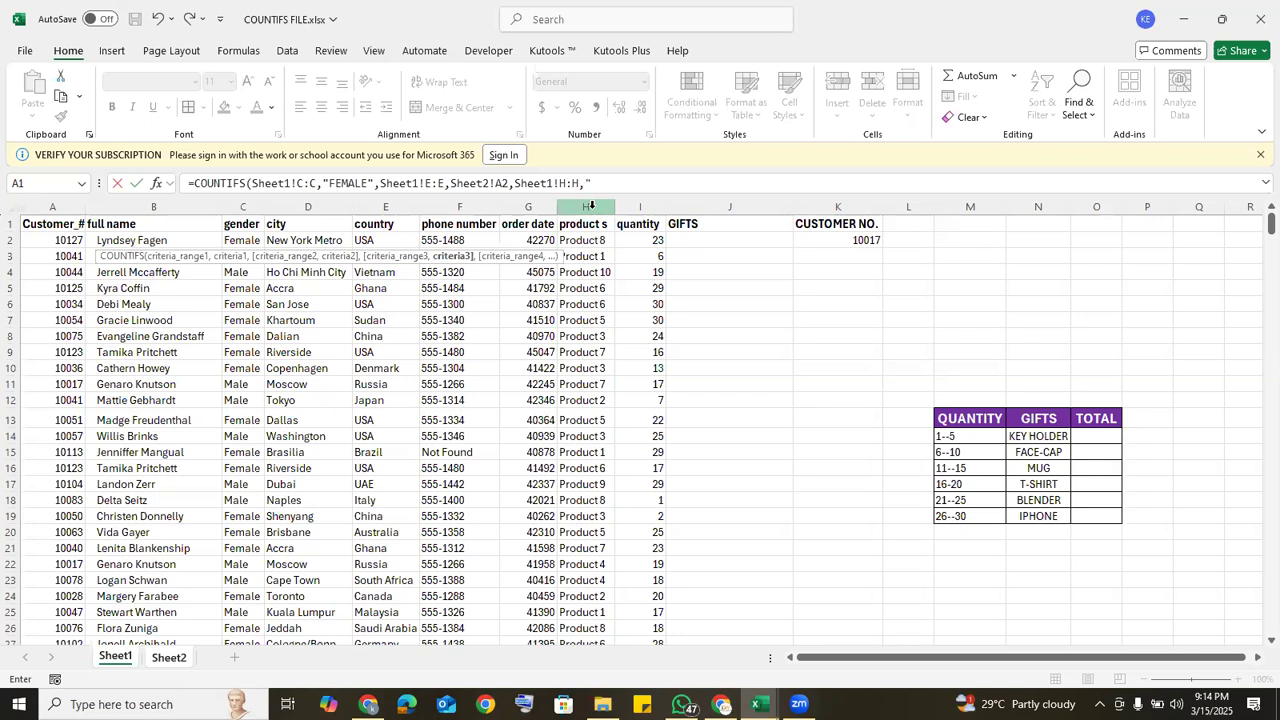
type("\"PRODUC")
type("T 1\")")
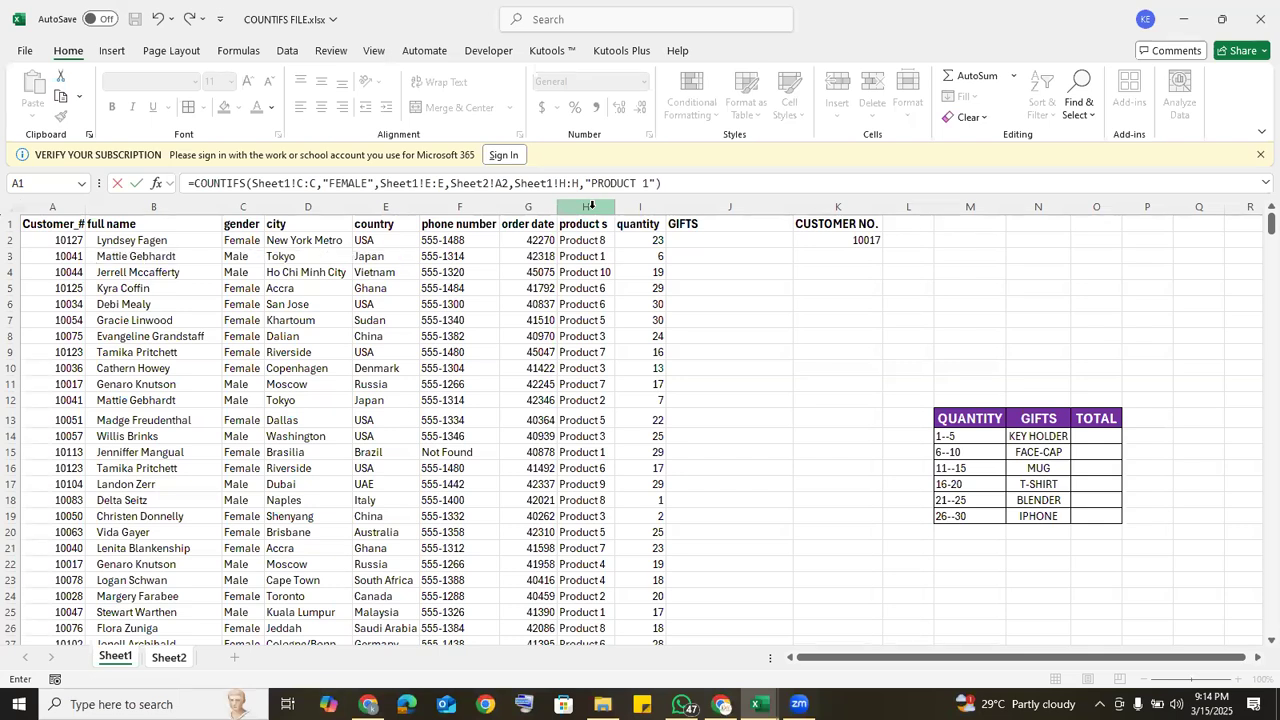
key("Return")
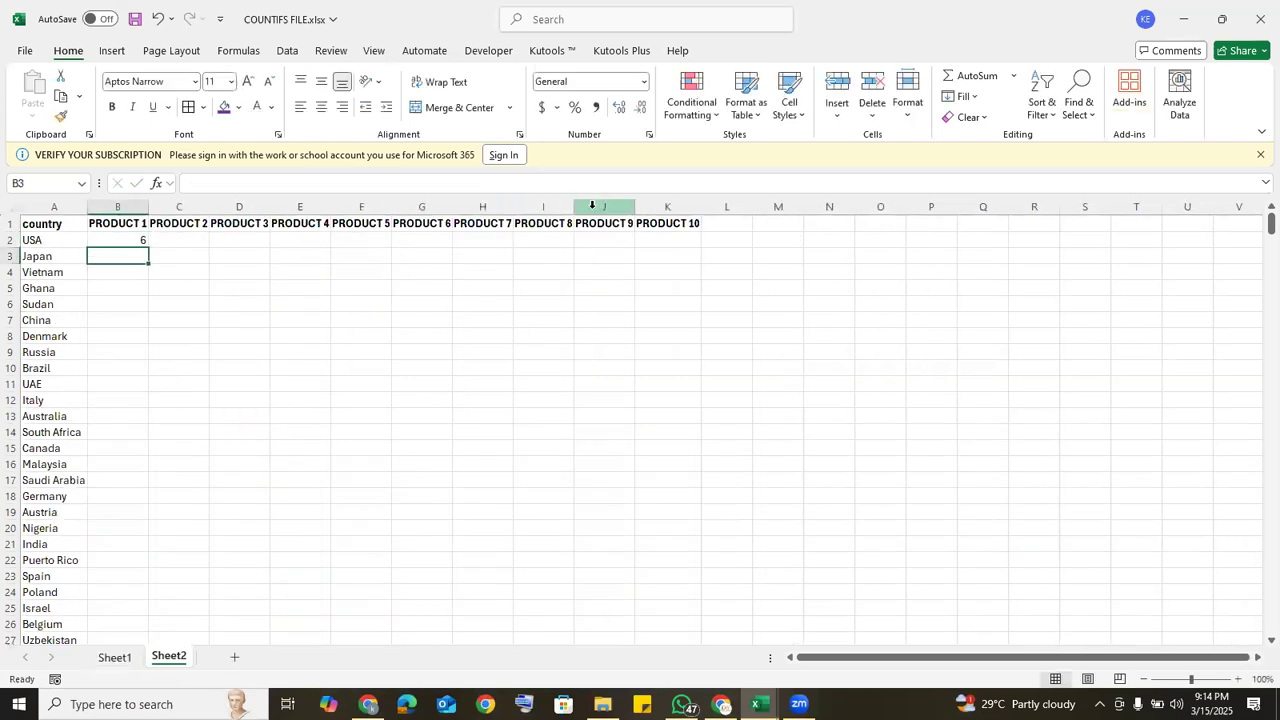
Step: Fill the B2 formula down the PRODUCT 1 column and clear the filled cells
left_click(133, 239)
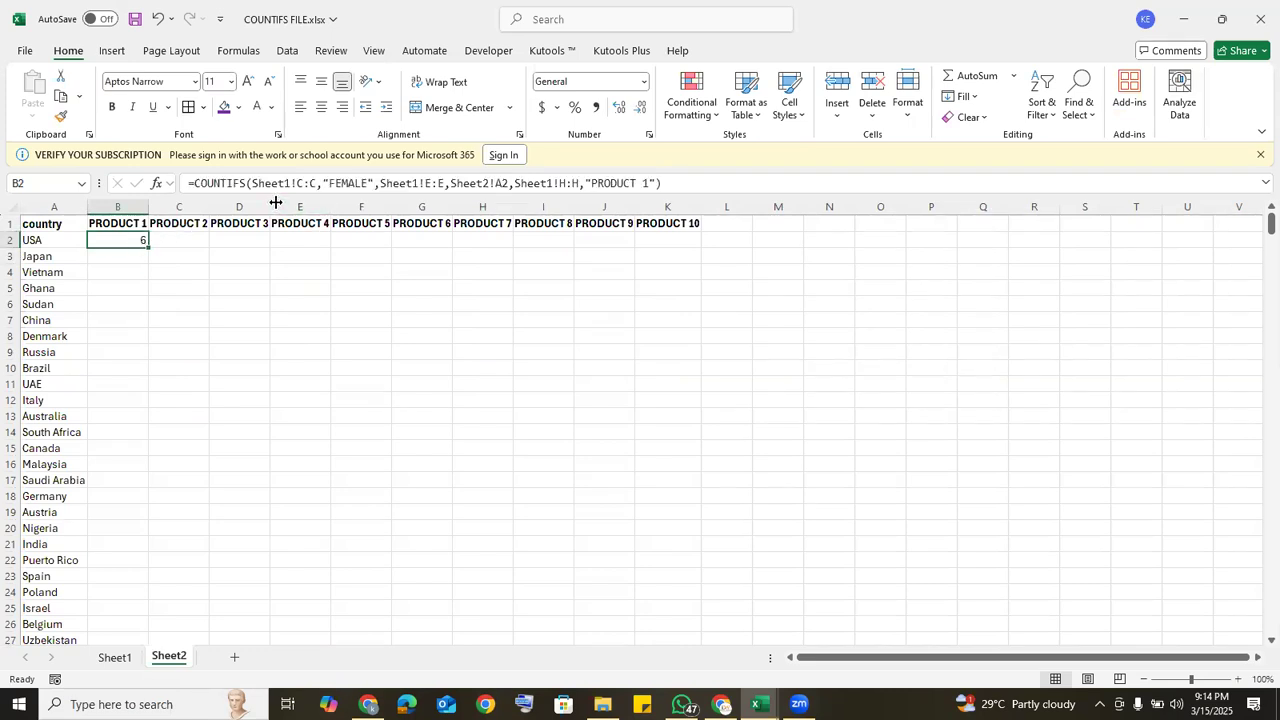
double_click(148, 247)
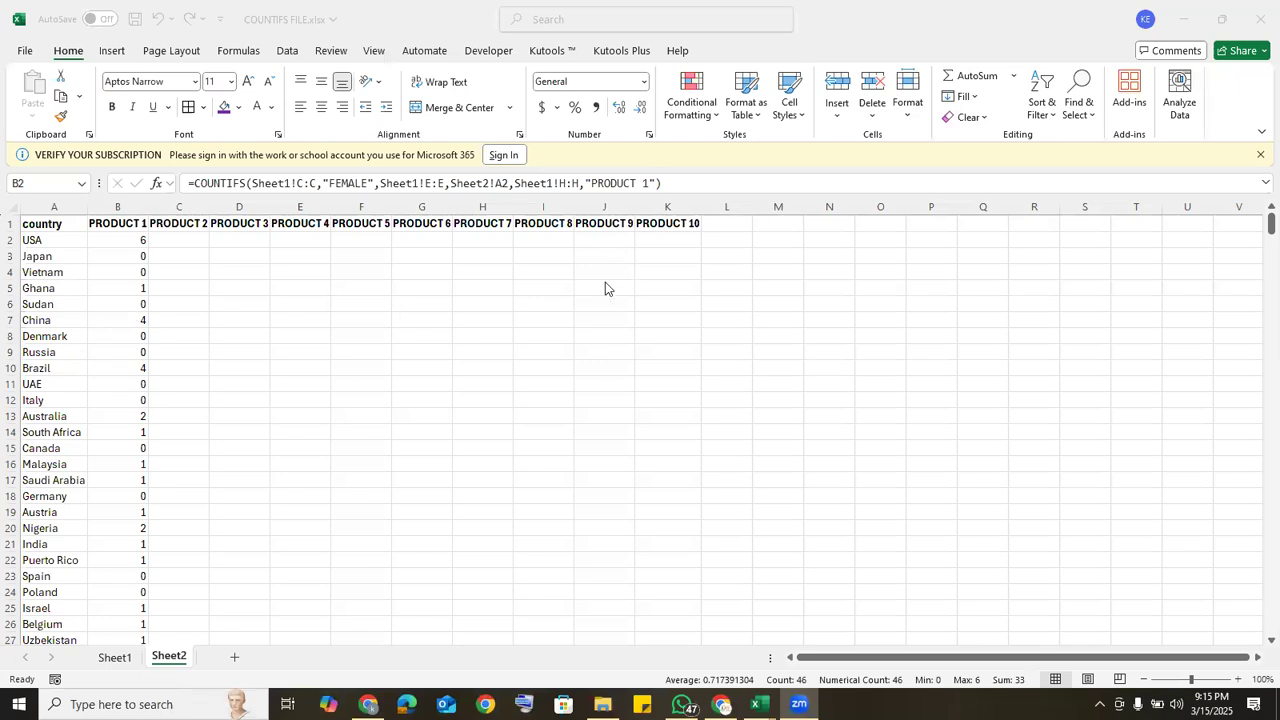
left_click(111, 238)
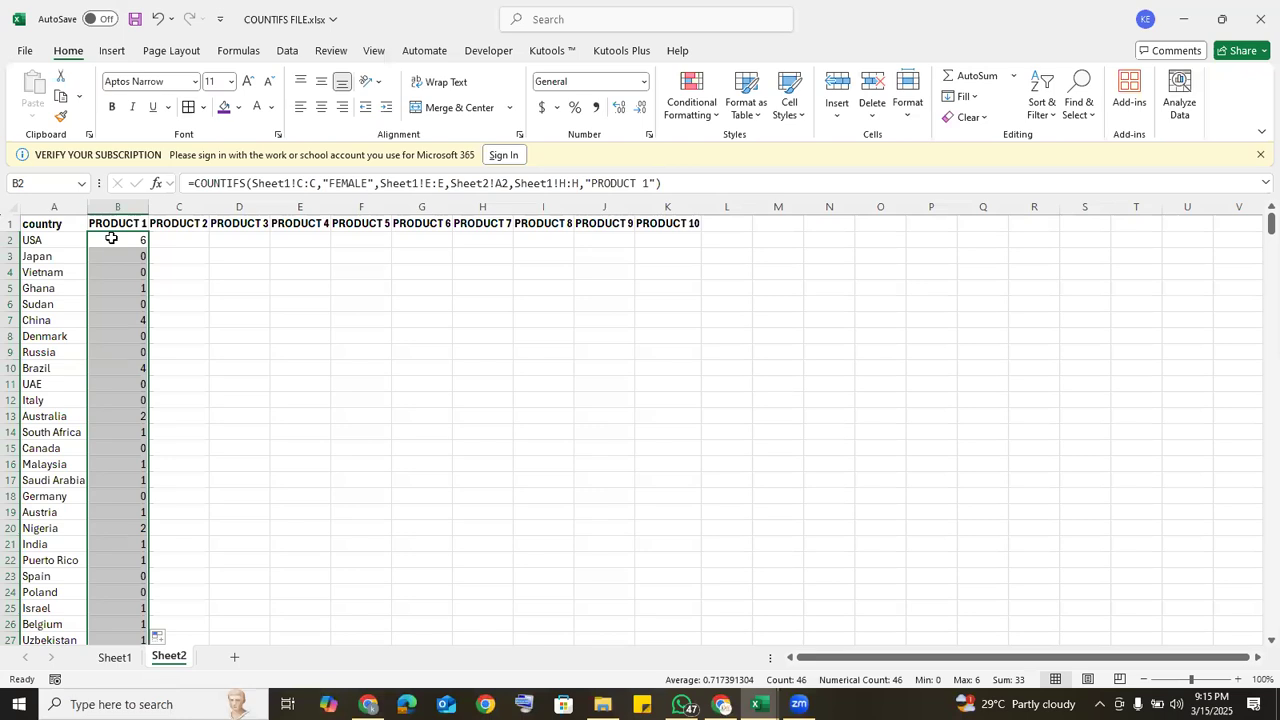
key("Delete")
Step: Start a new COUNTIFS formula in Sheet2's B2 with Sheet1's gender column C:C as the first range and "FEMALE" as its criterion
left_click(111, 238)
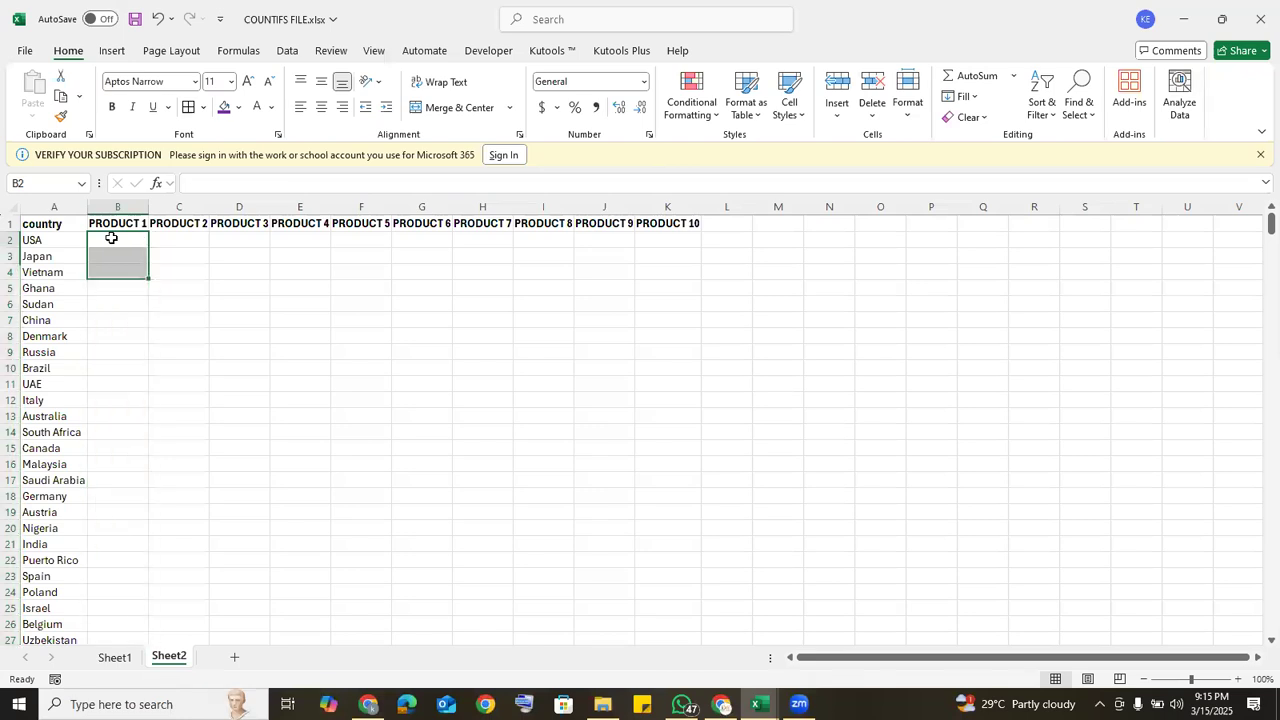
type("=")
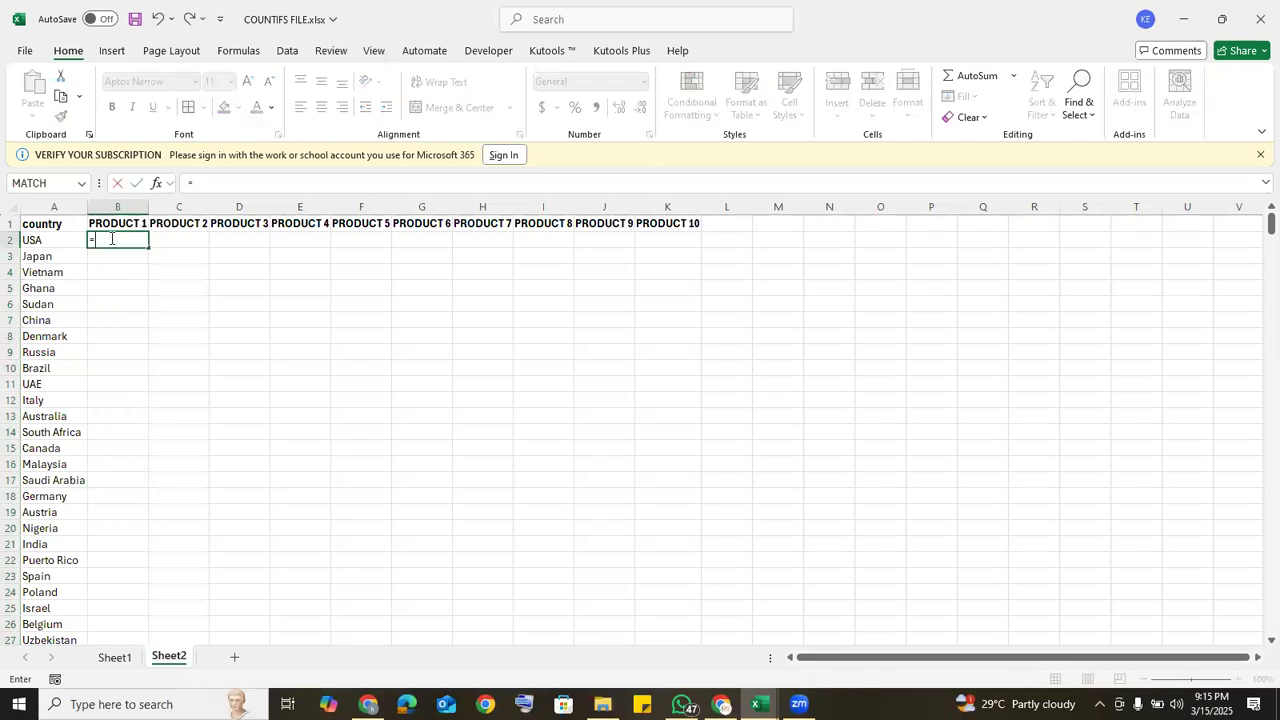
type("CO")
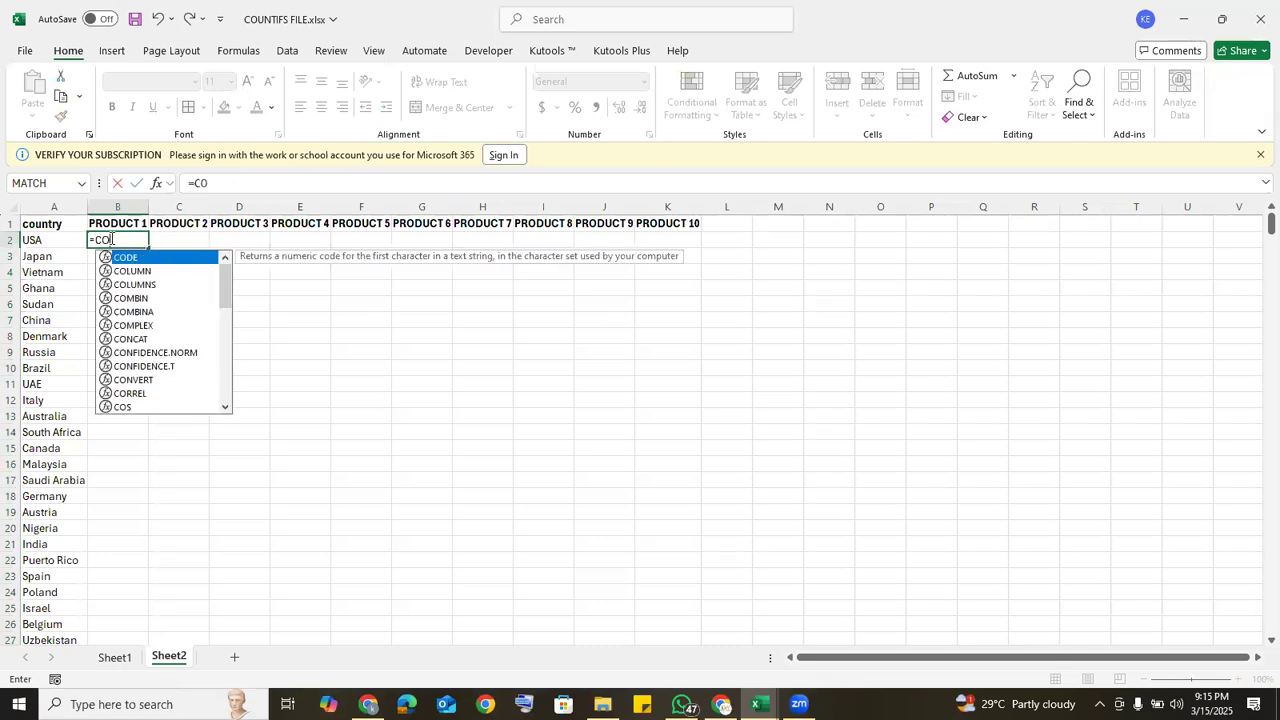
type("UNTIFS")
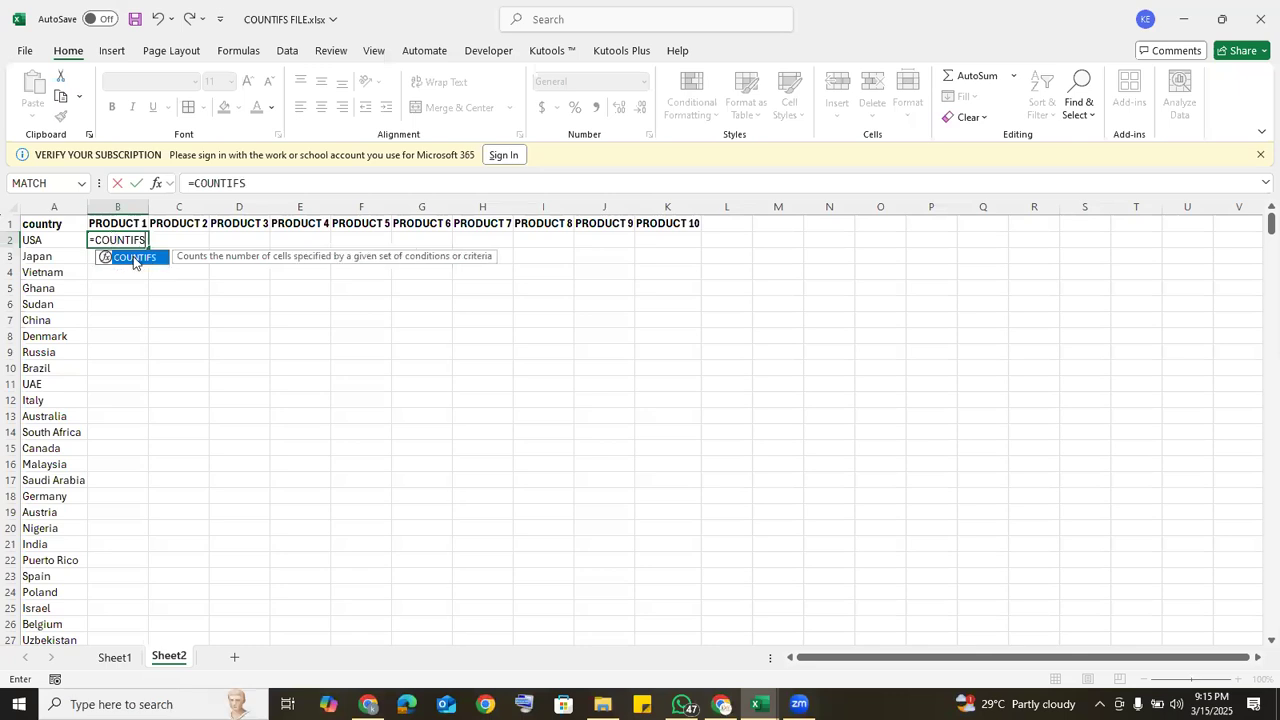
double_click(134, 259)
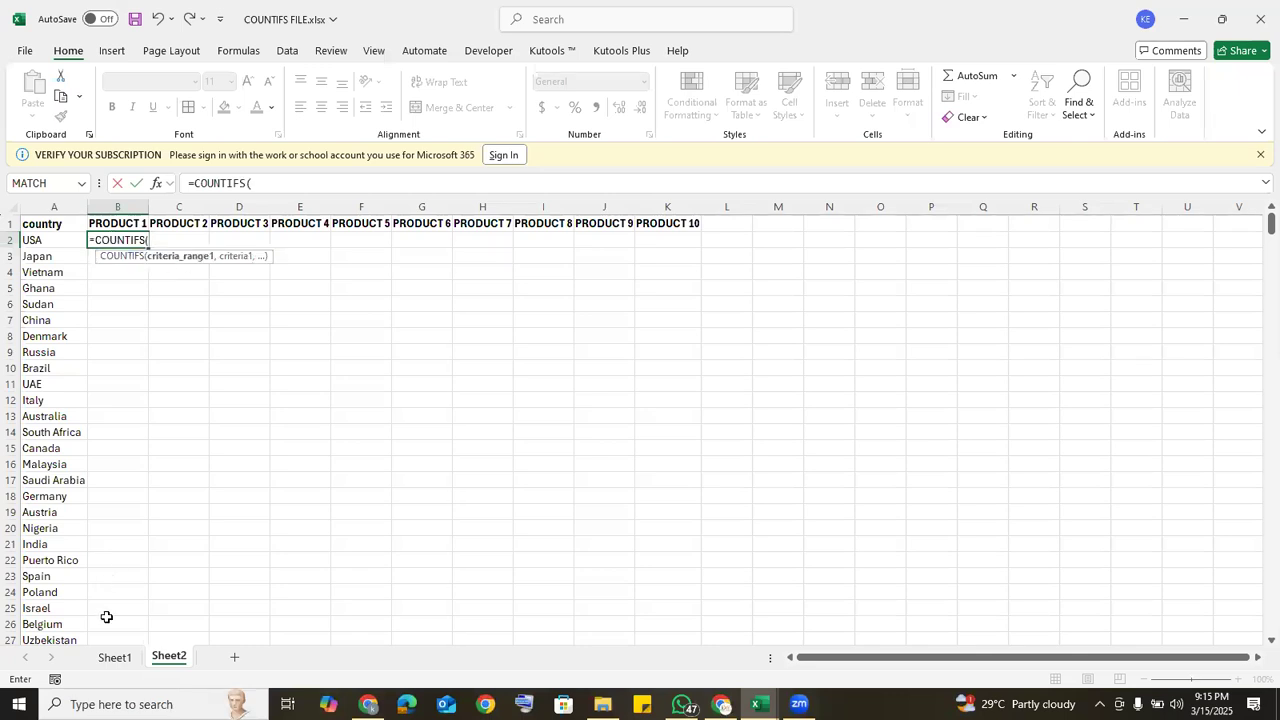
left_click(115, 658)
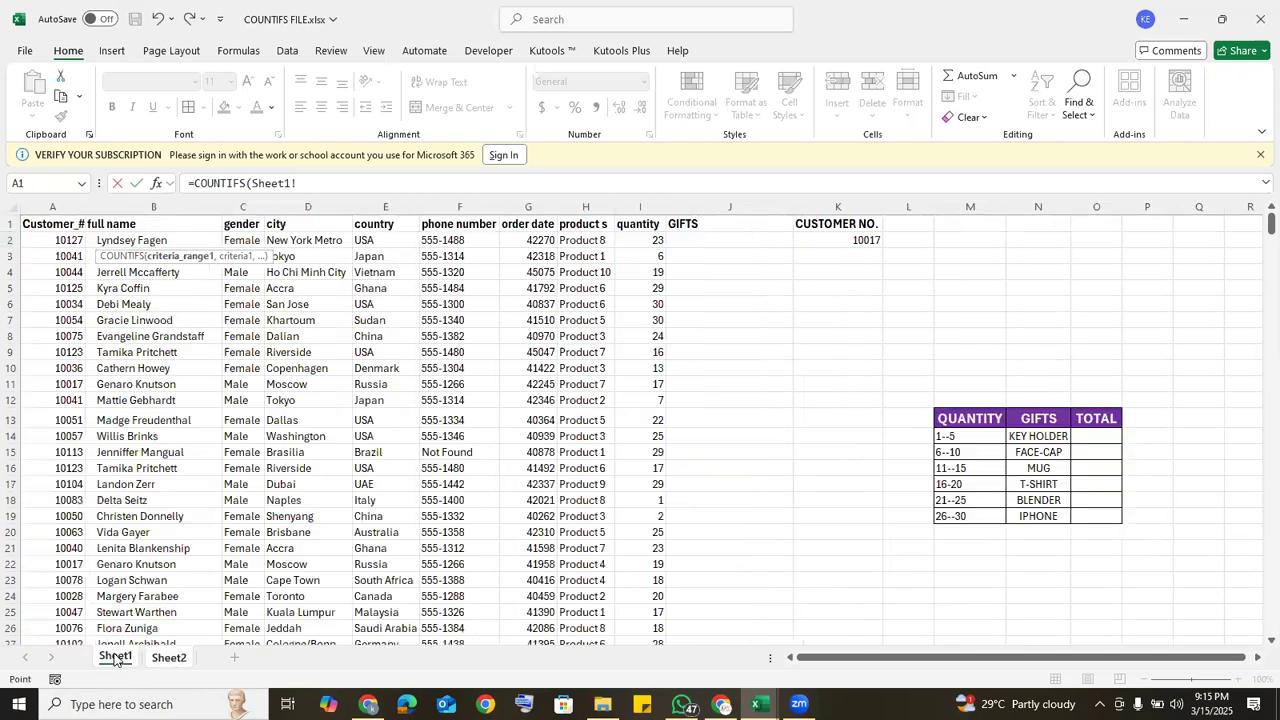
left_click(236, 202)
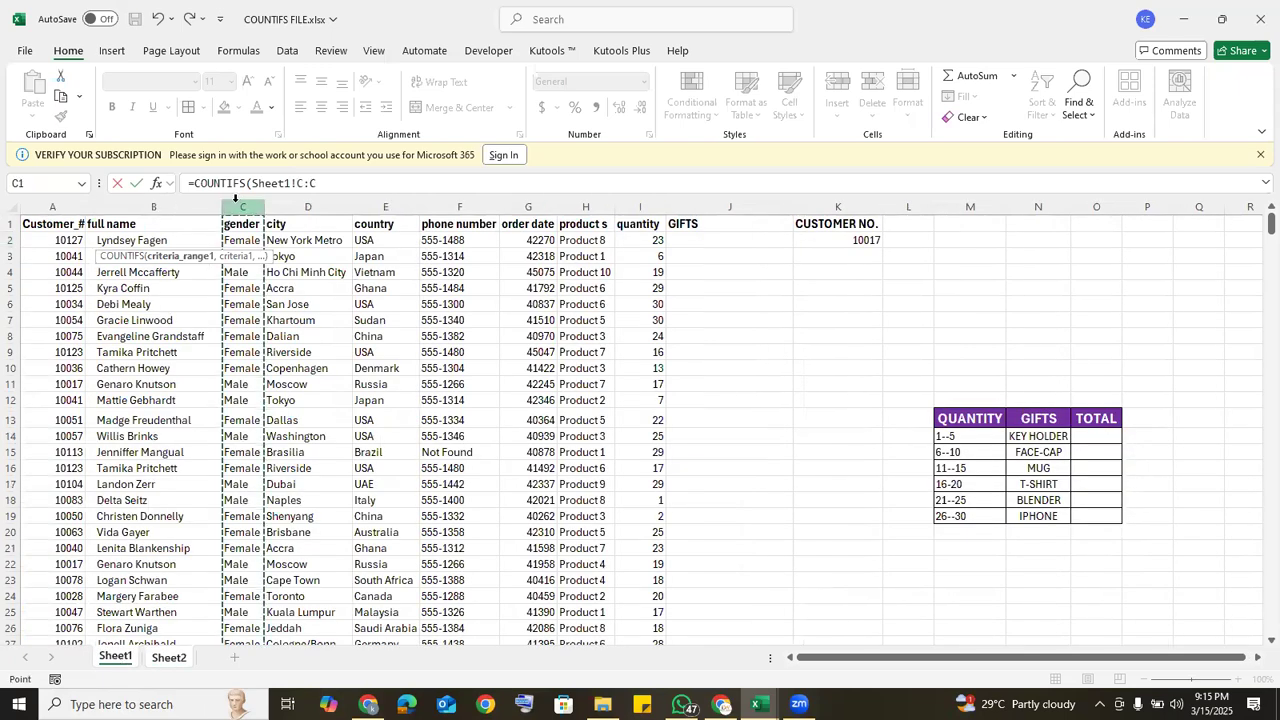
type(",")
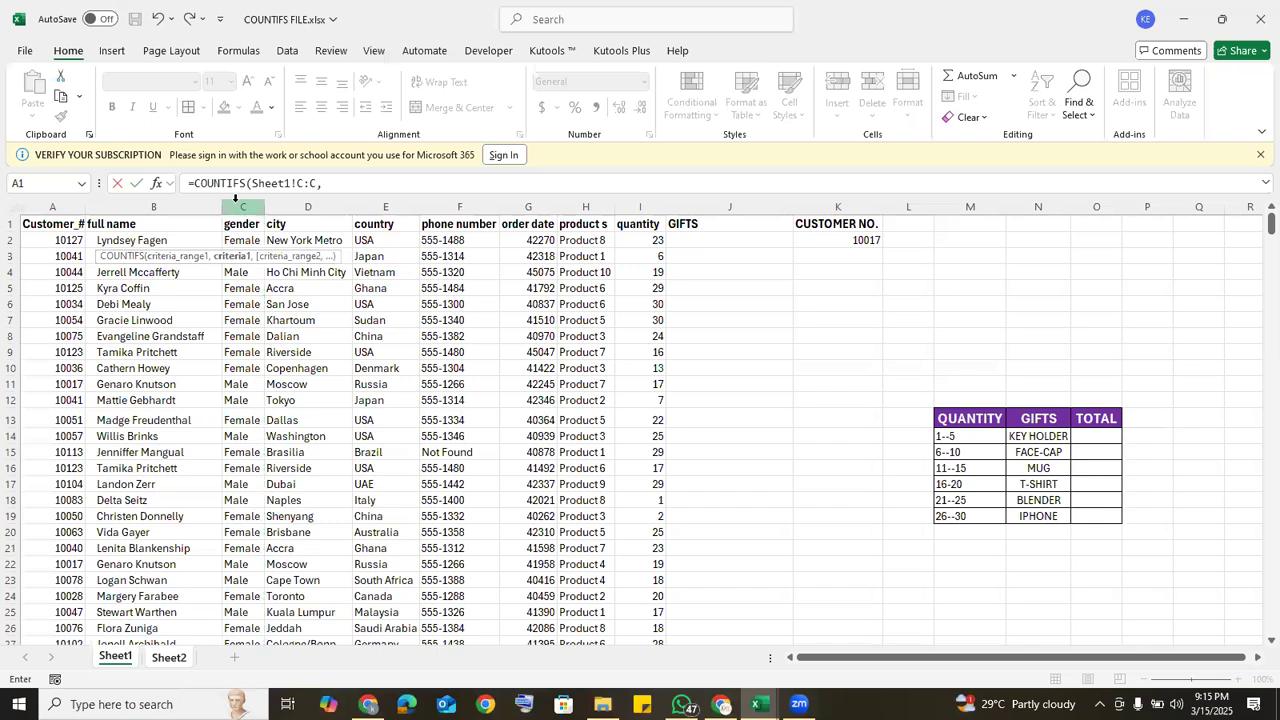
type("\"FEMALE\",")
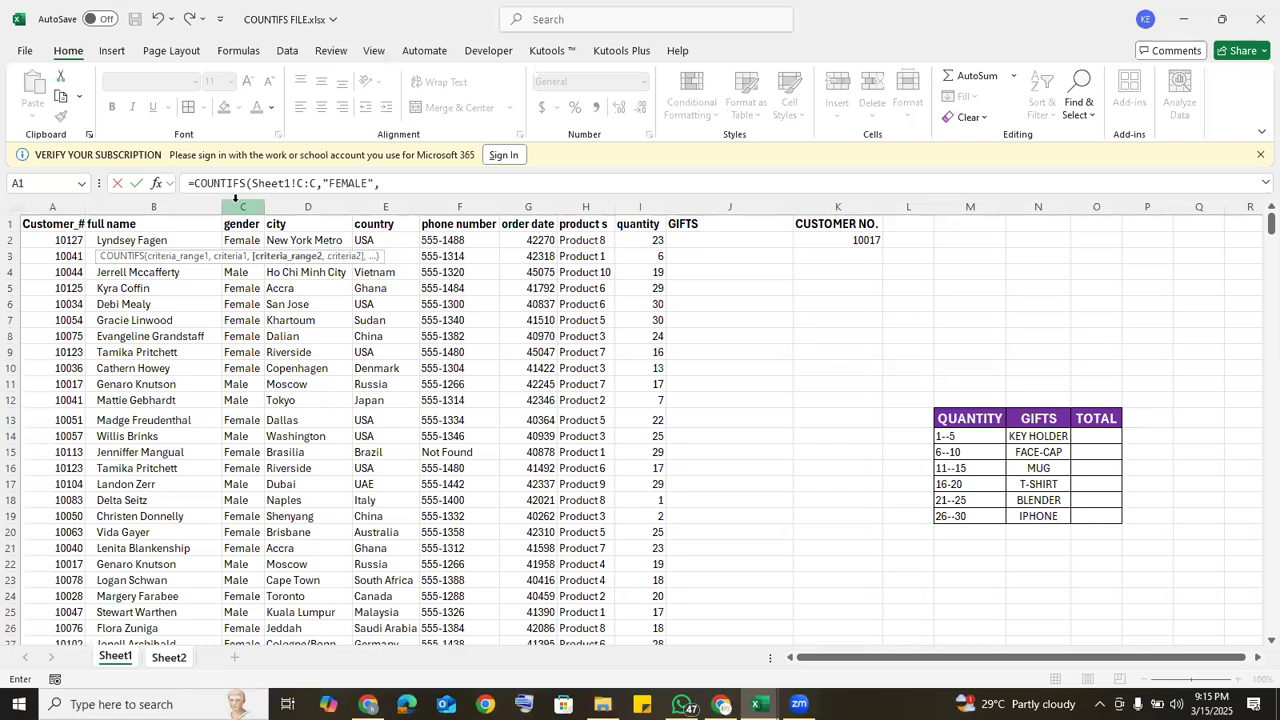
Step: Extend the formula with Sheet1's country column E:E as the second range, matched to Sheet2's country cell A2
left_click(373, 206)
type(",")
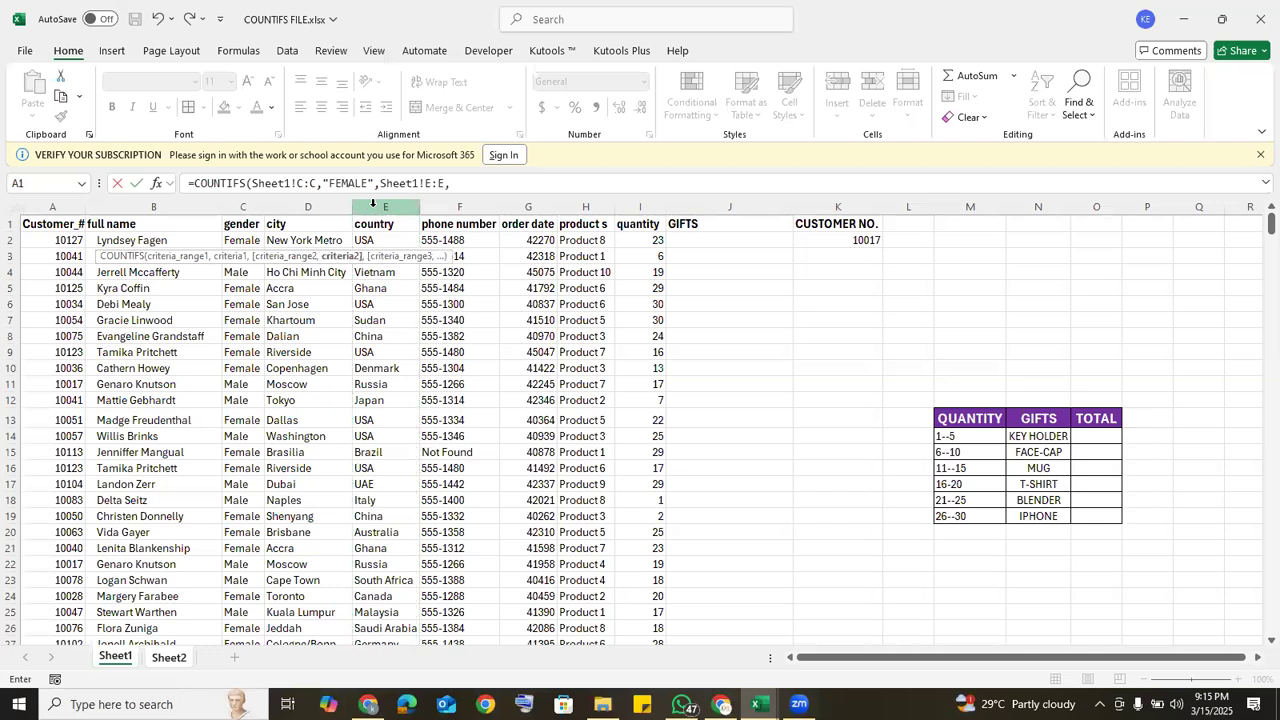
left_click(162, 660)
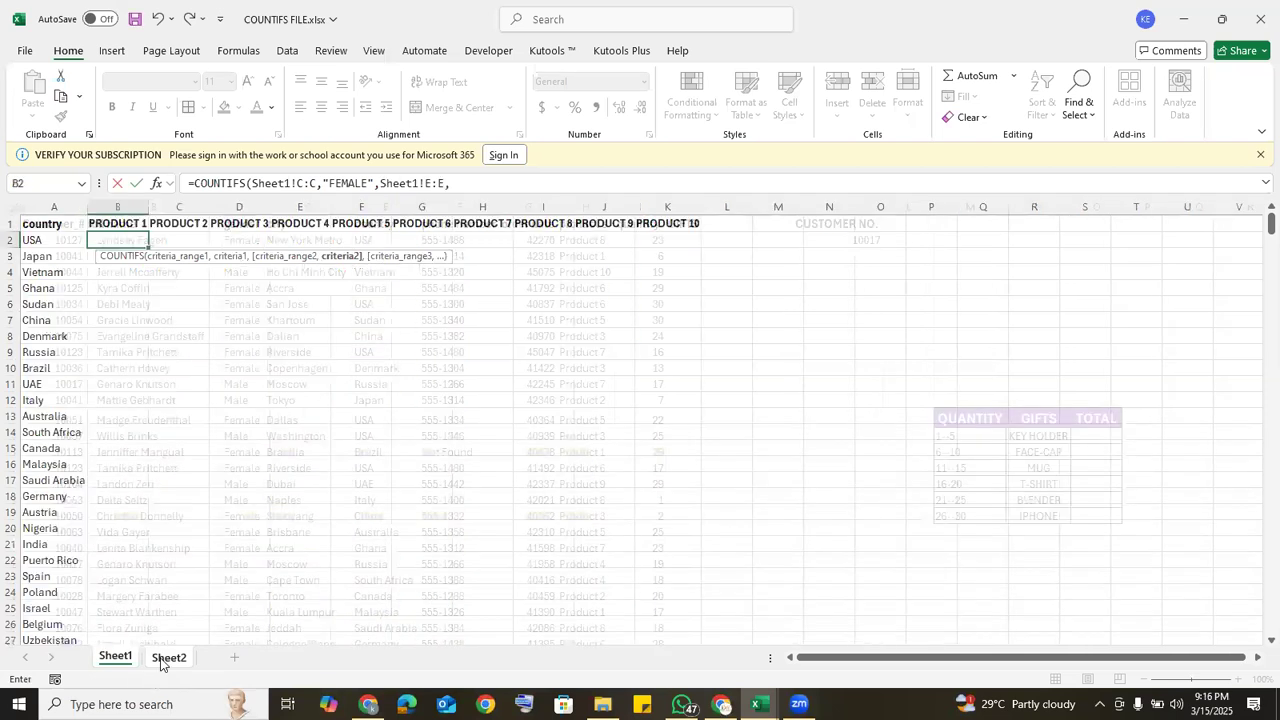
left_click(47, 242)
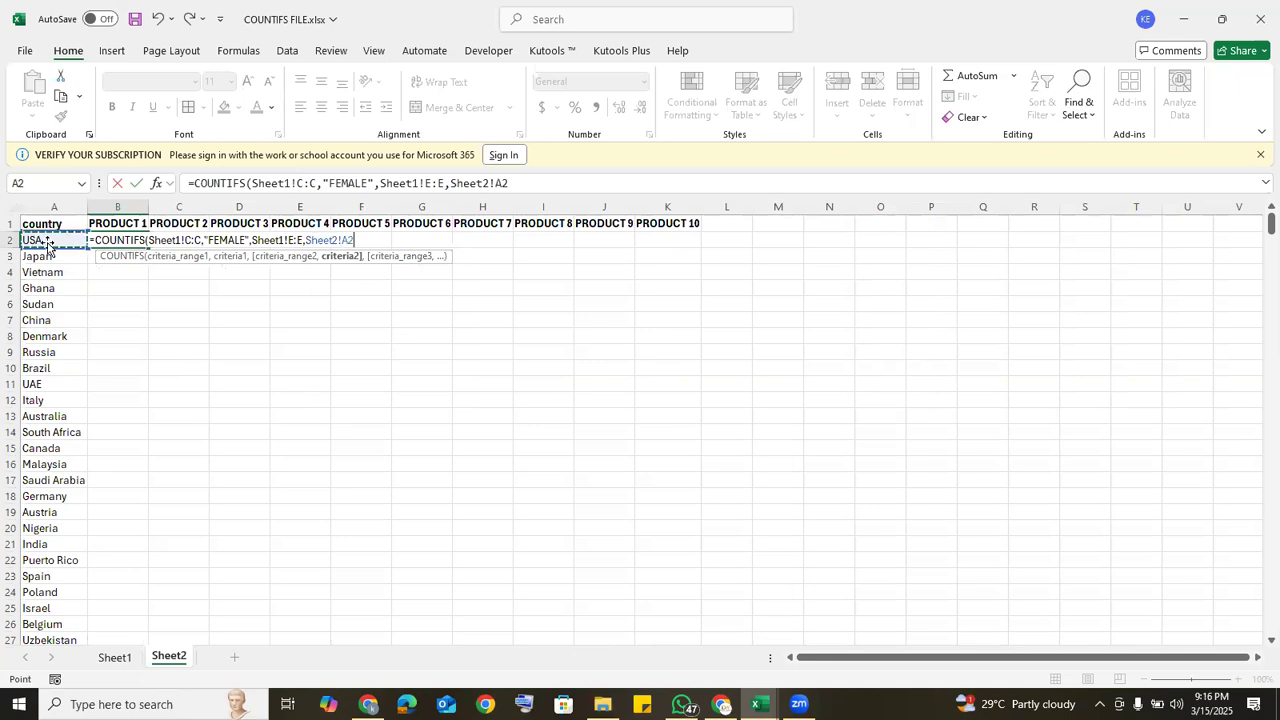
type(",")
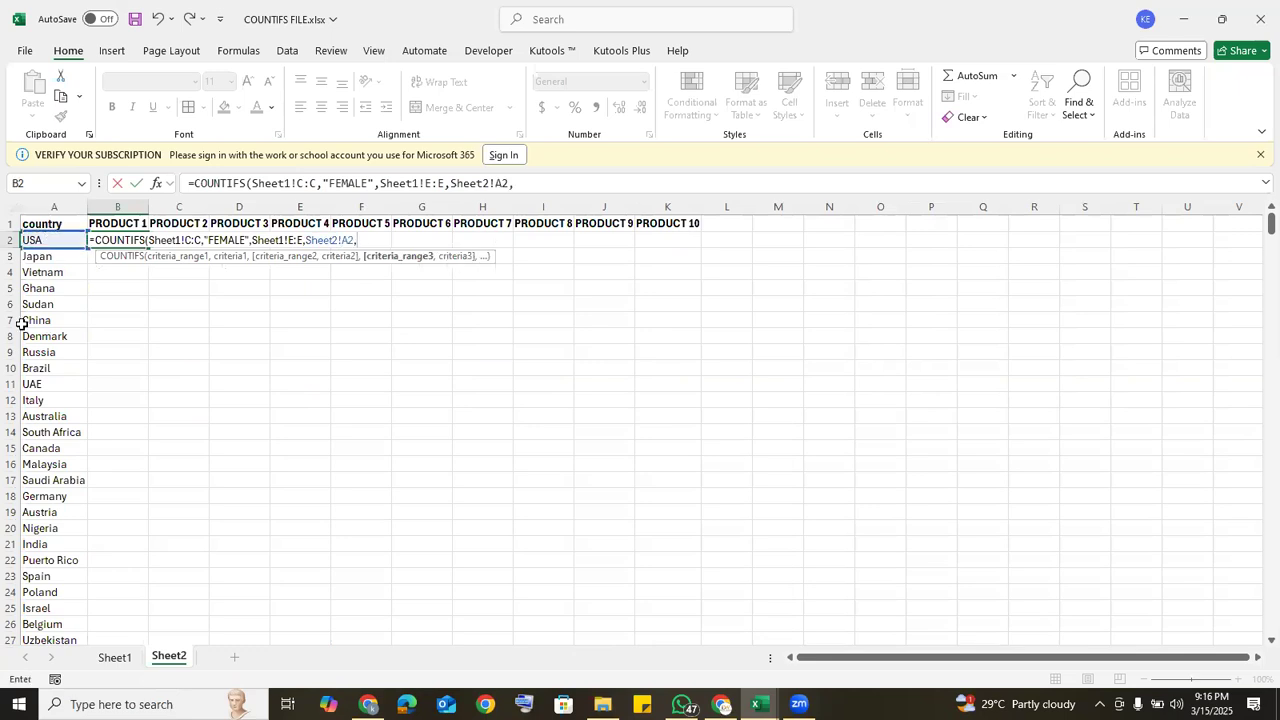
Step: Complete the B2 formula with Sheet1's product column H:H as the third range and "PRODUCT 1" as its criterion
left_click(118, 658)
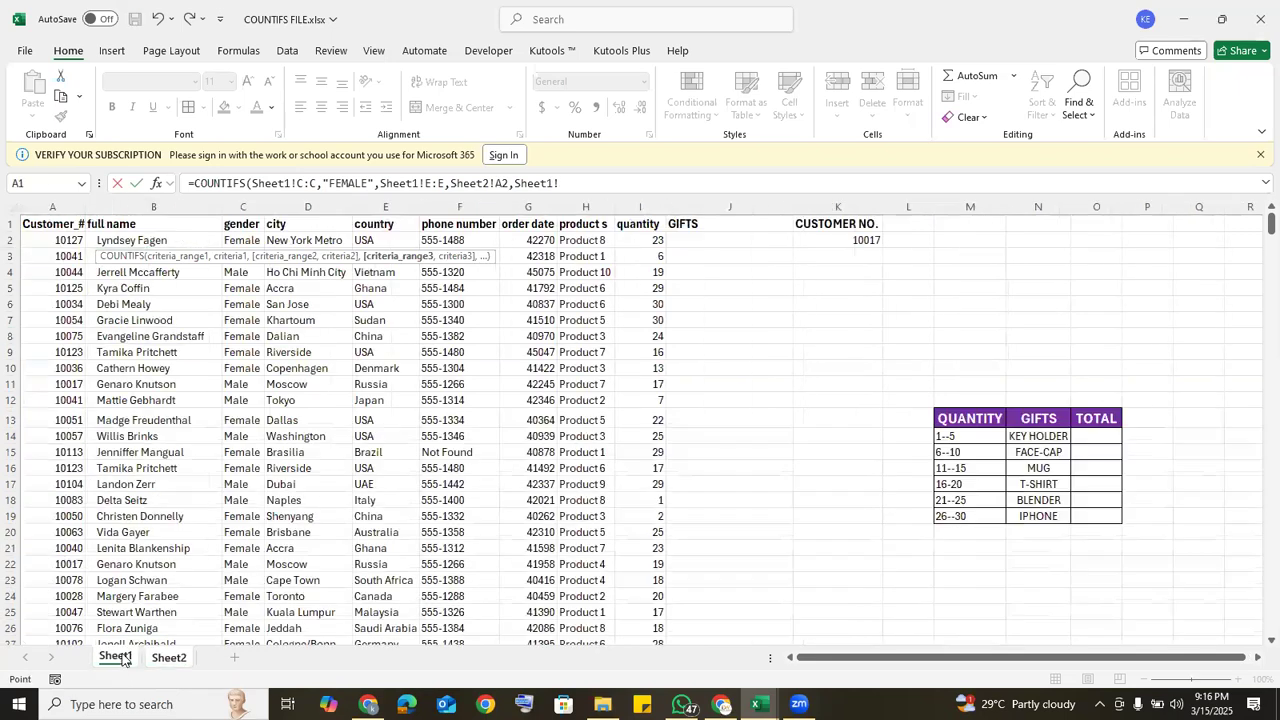
left_click(590, 207)
type(",")
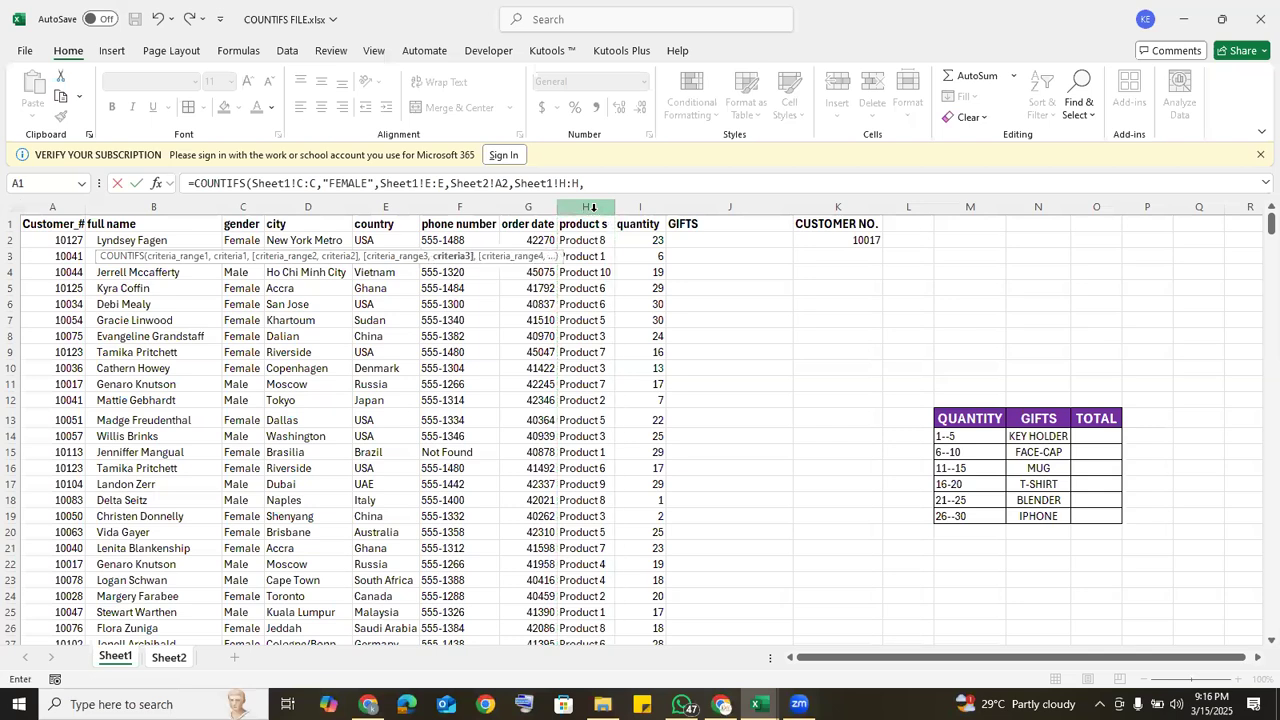
type("\"PRODU")
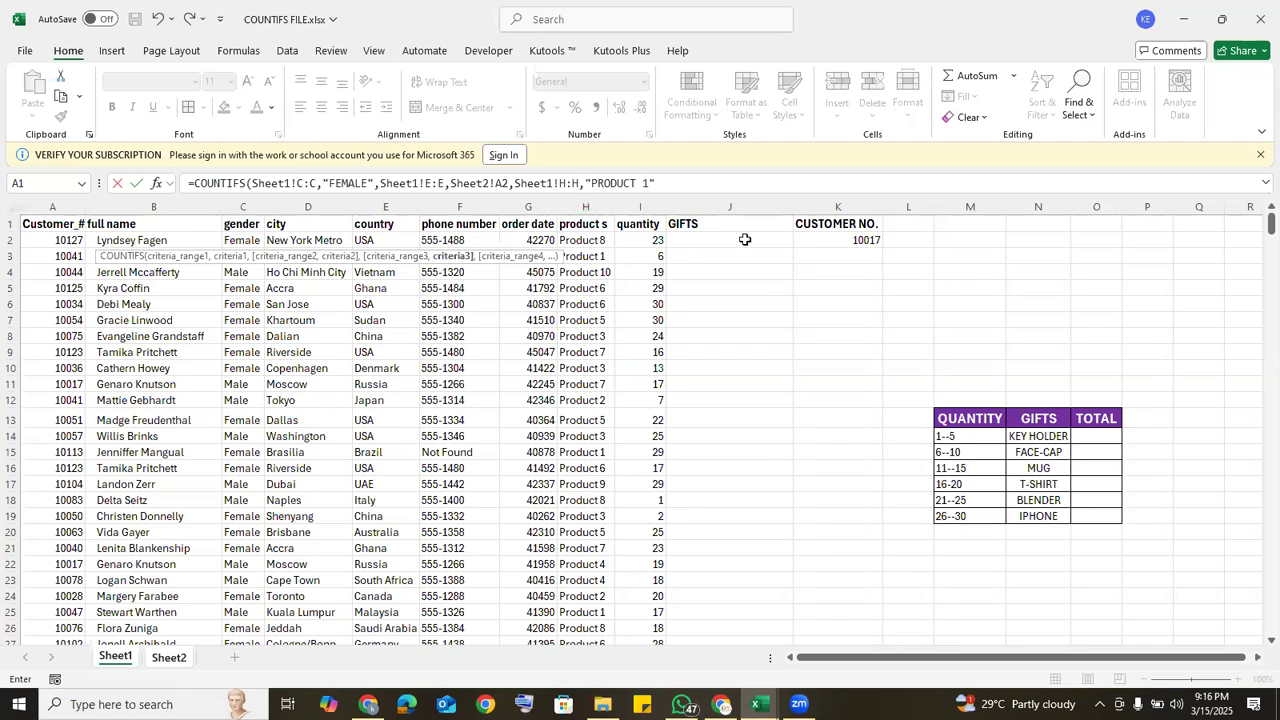
type("CT 1\")")
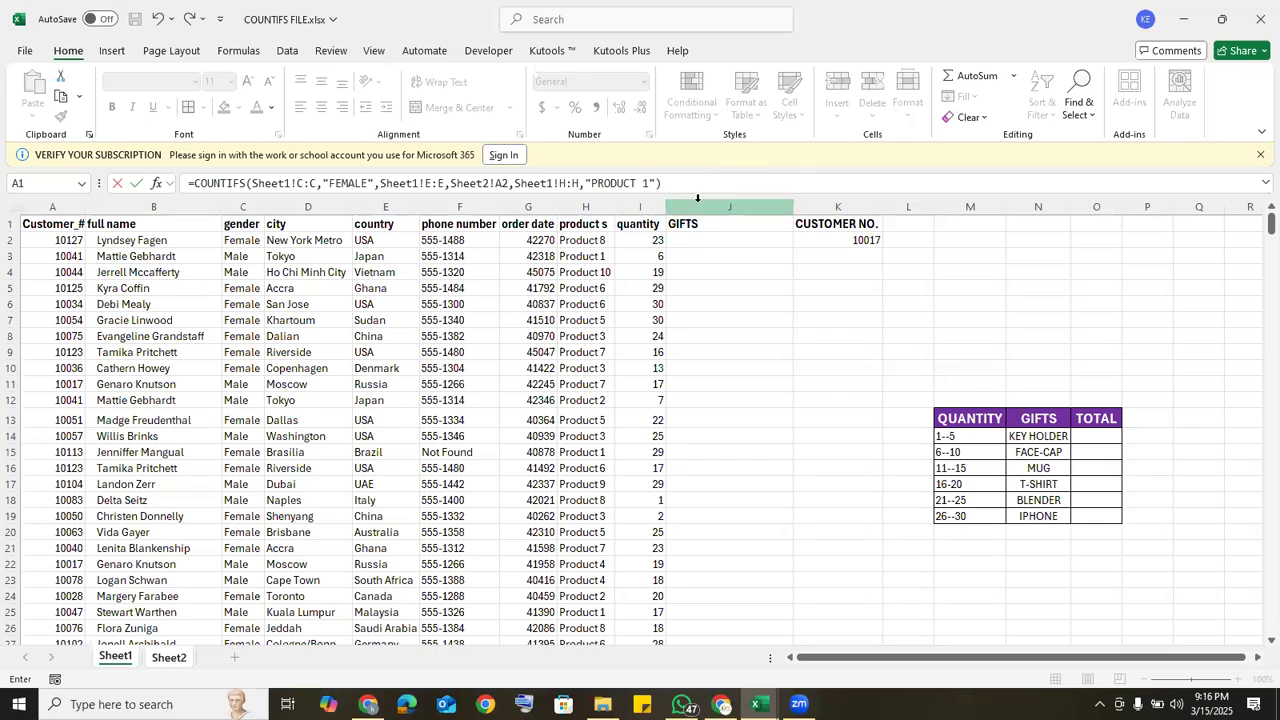
key("Return")
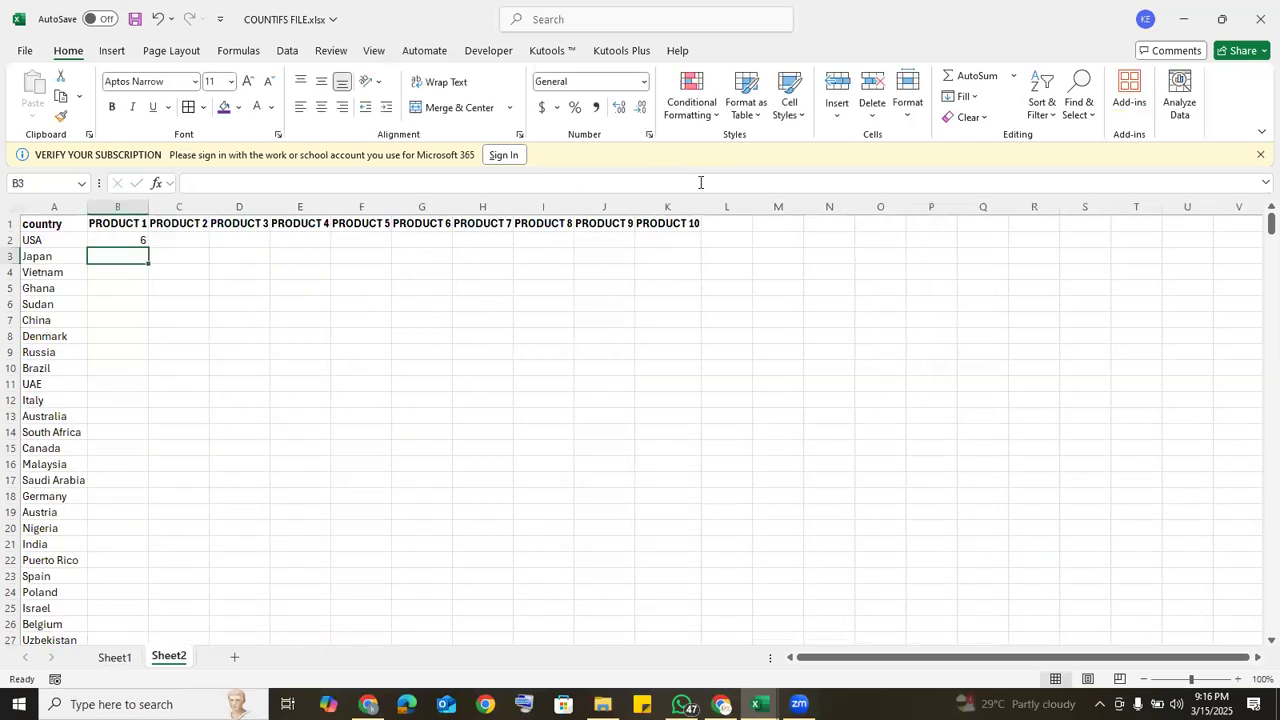
left_click(137, 240)
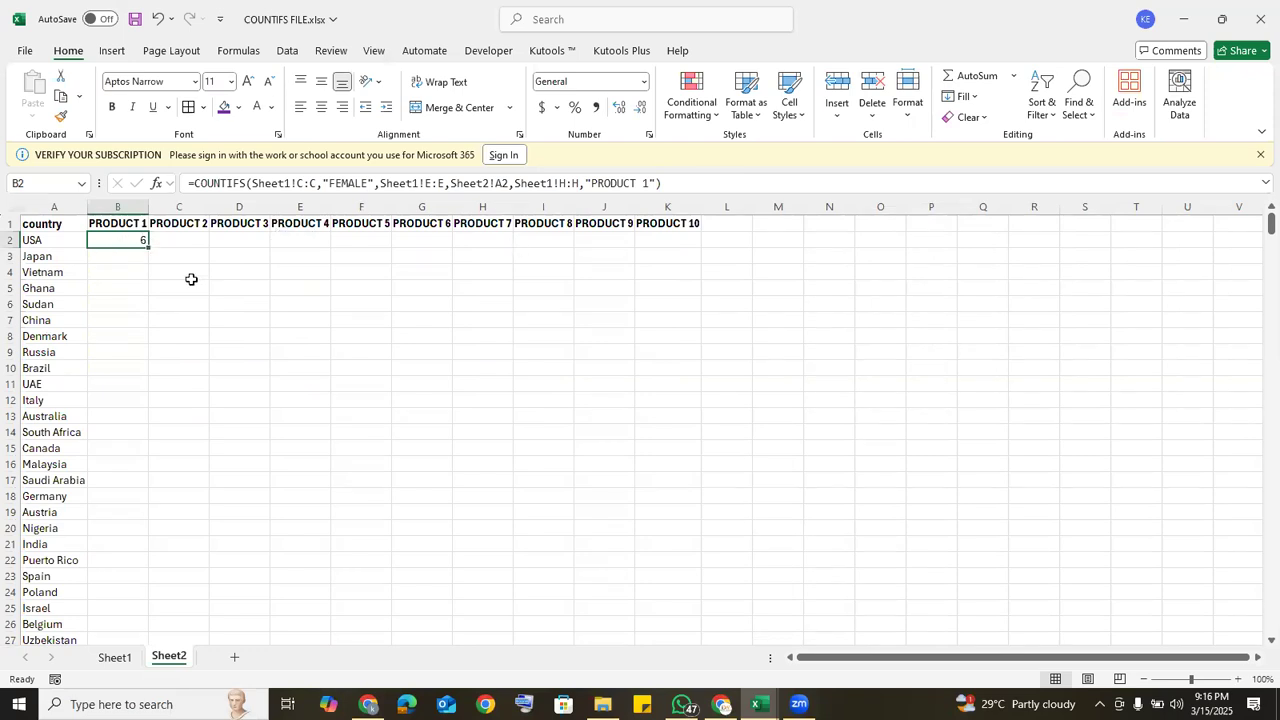
left_click(113, 663)
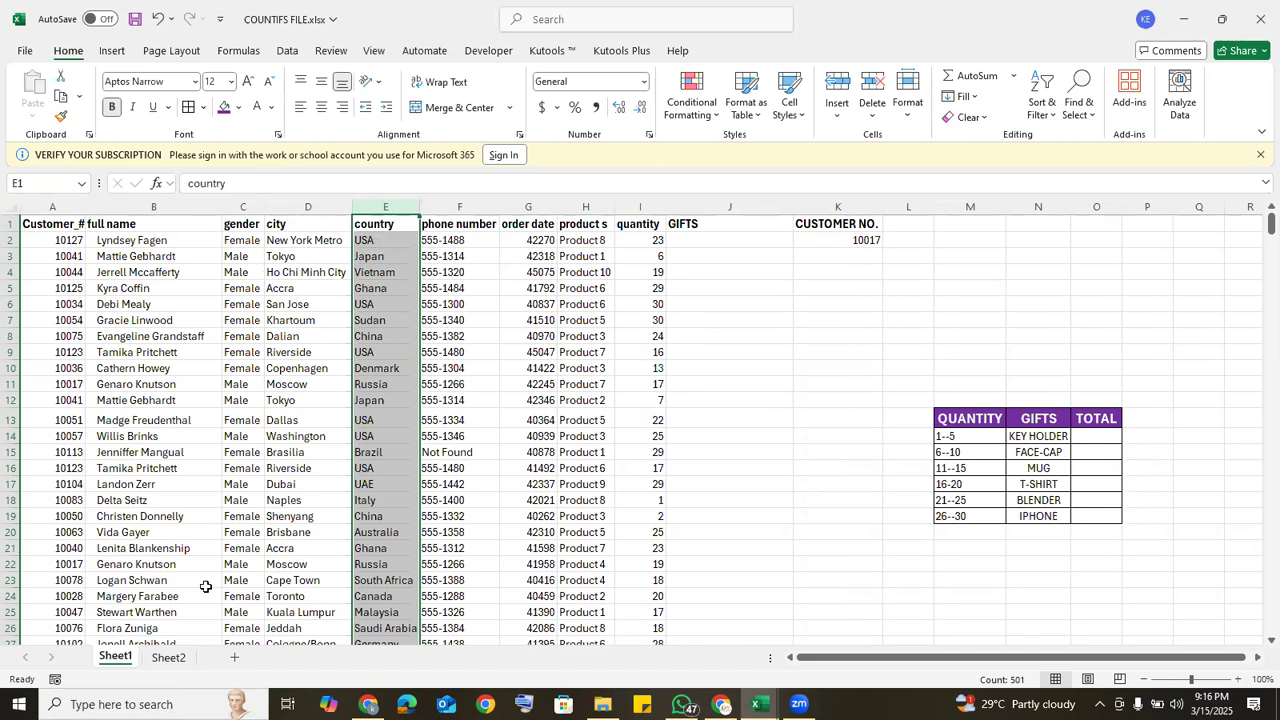
left_click(164, 664)
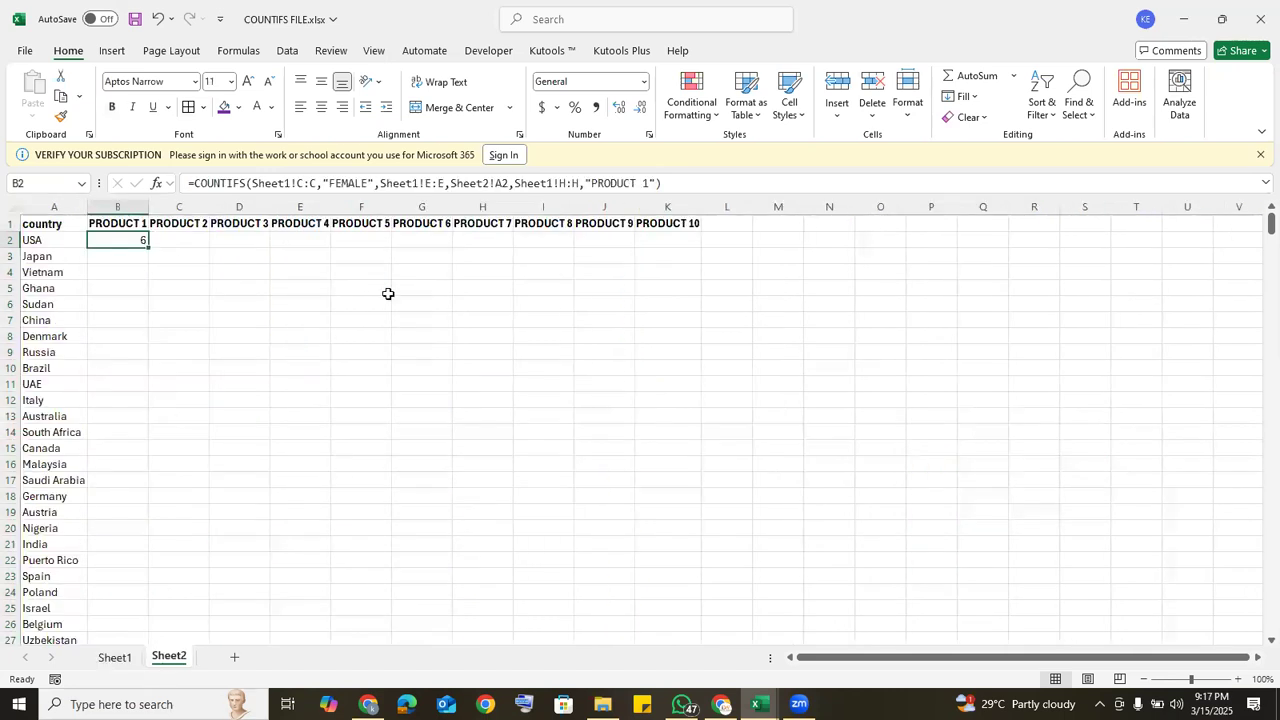
Step: In Sheet2's B2 formula, make the Sheet1 ranges absolute as $C:$C, $E:$E and $H:$H, and lock the country reference's column as $A2
left_click(298, 183)
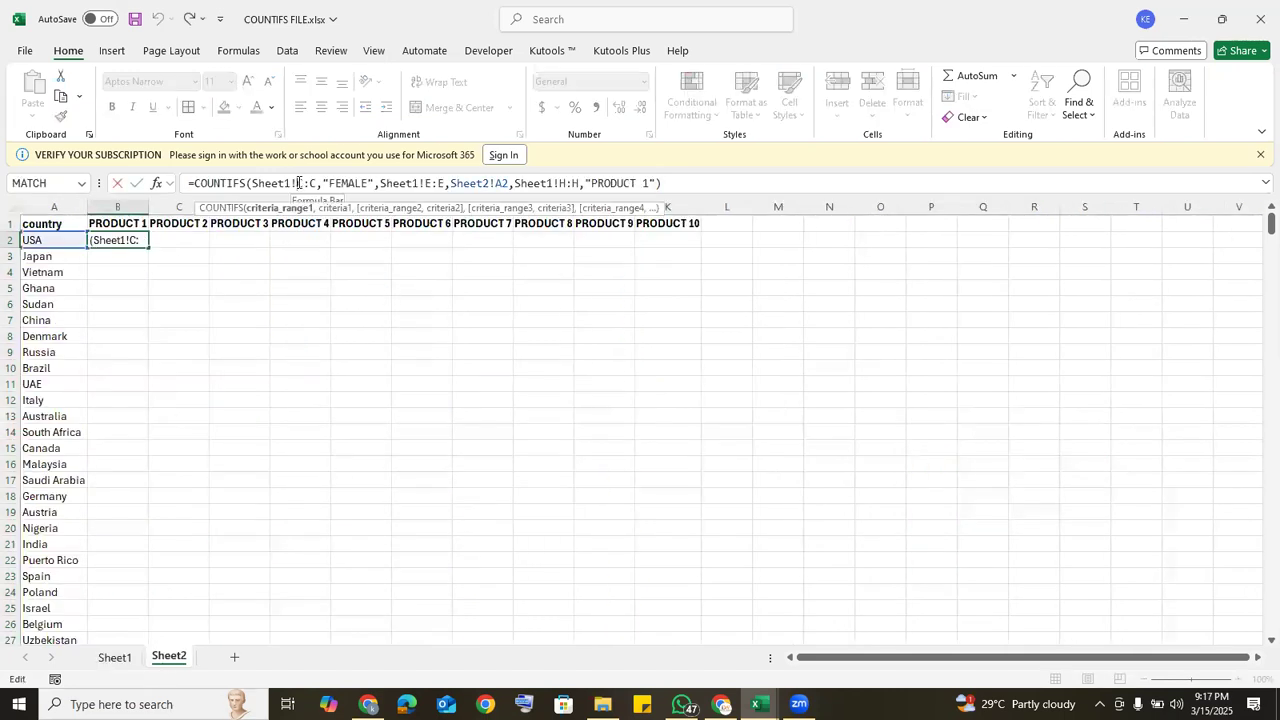
key("F4")
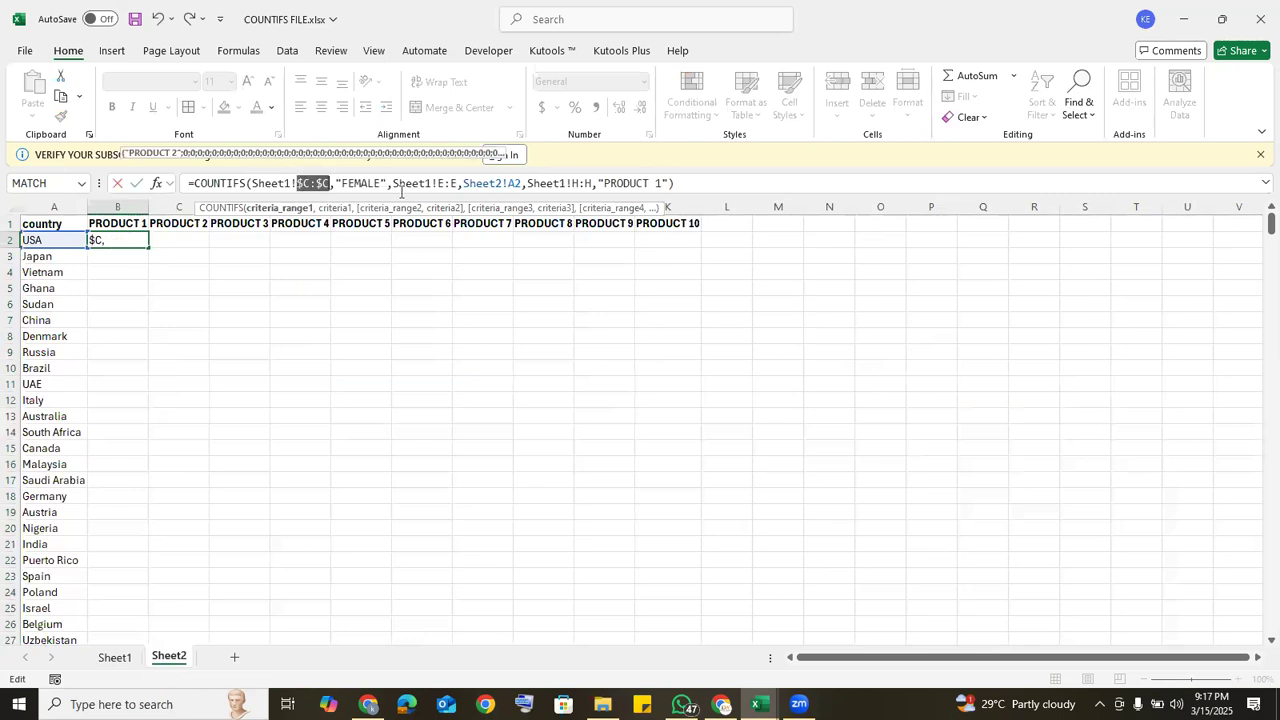
left_click(440, 183)
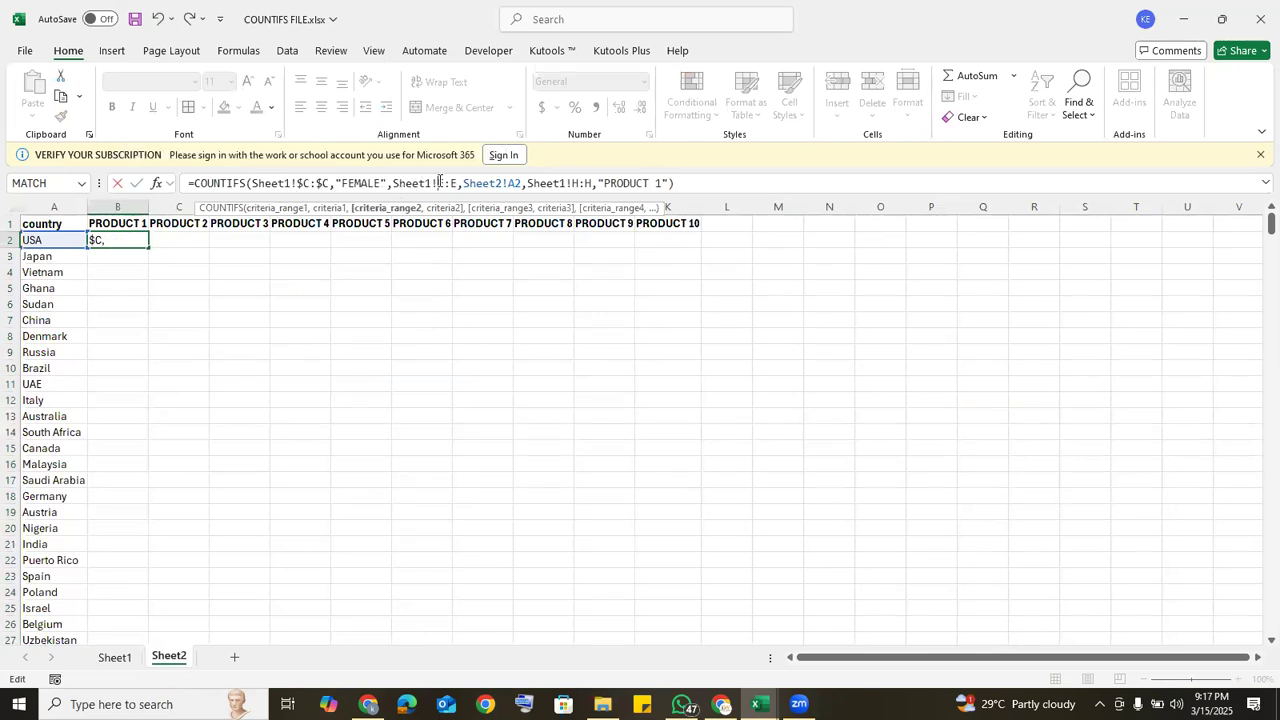
key("F4")
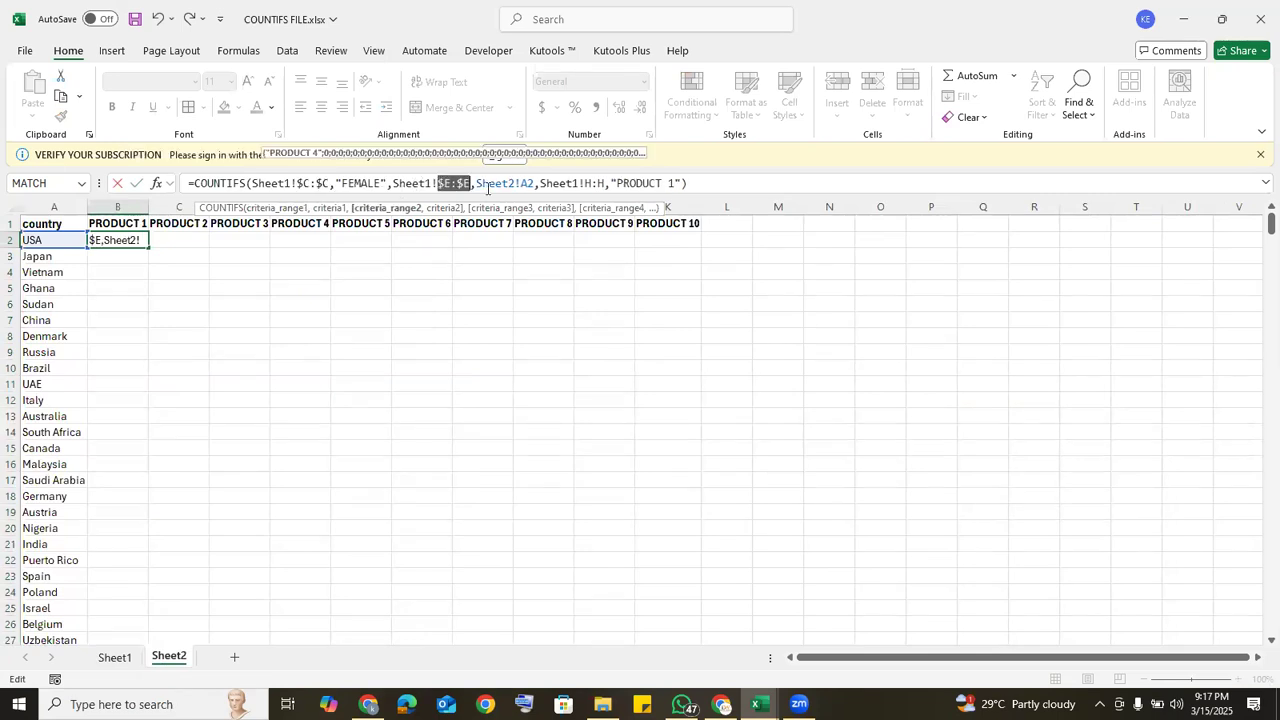
left_click(587, 183)
key("F4")
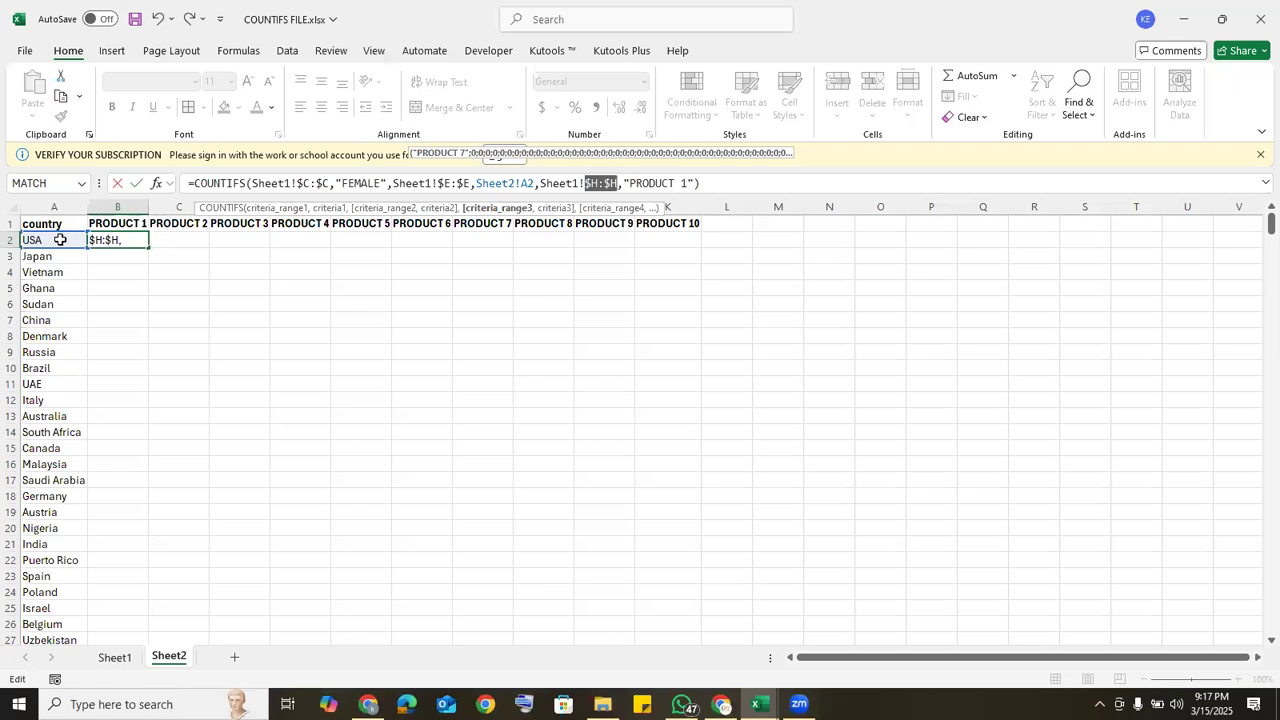
left_click(522, 183)
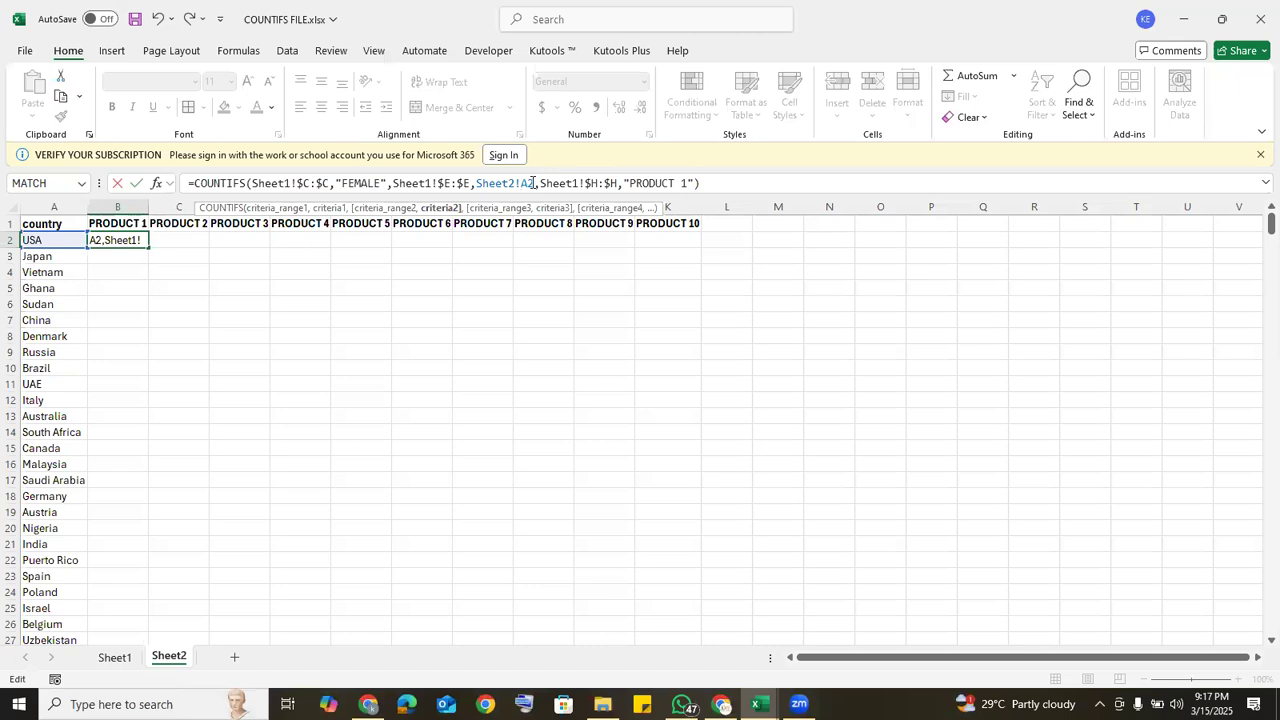
type("$")
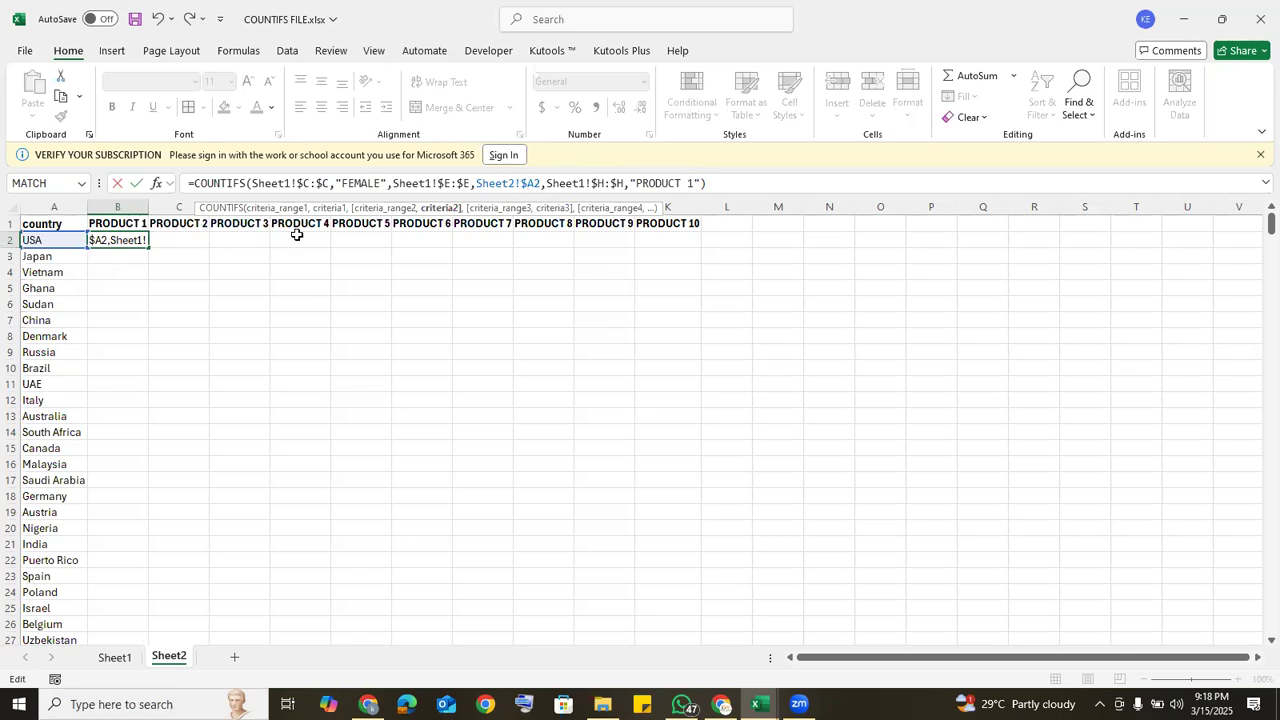
Step: Replace the "PRODUCT 1" criterion in the B2 formula with the row-locked header reference B$1 and commit the formula
left_click(694, 183)
type("\"")
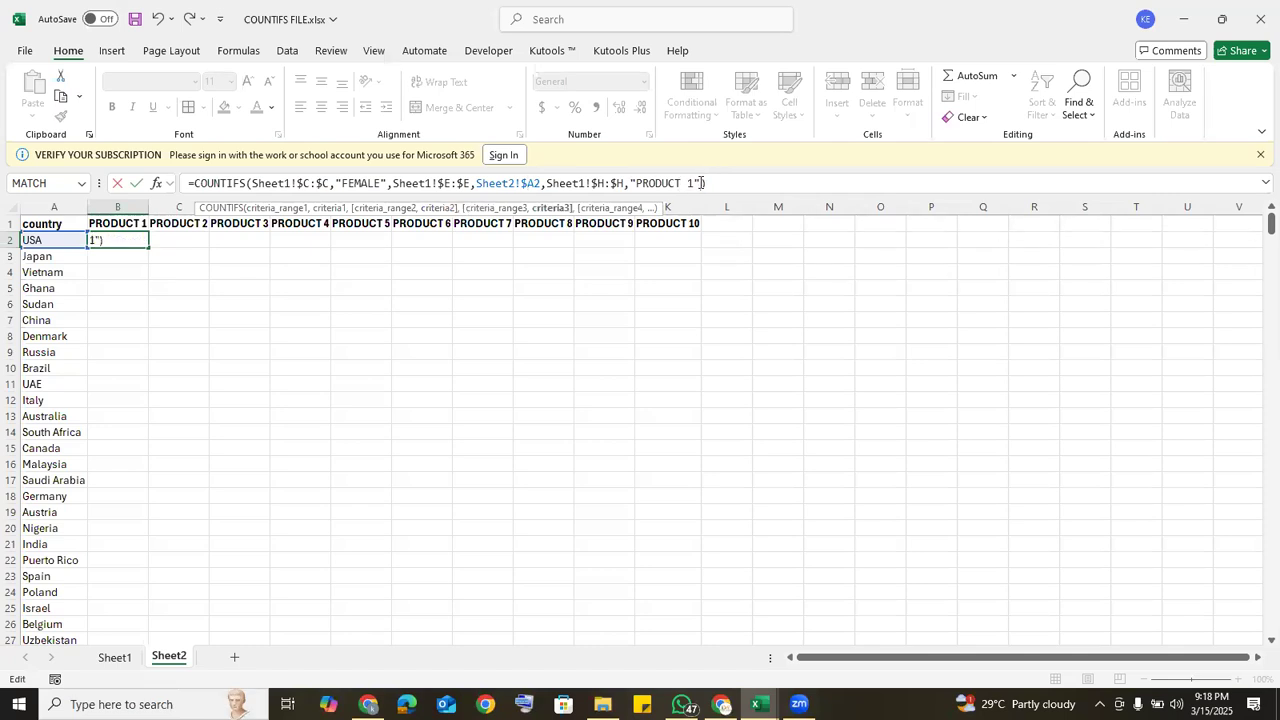
key("BackSpace")
key("BackSpace")
key("BackSpace")
key("BackSpace")
key("BackSpace")
key("BackSpace")
key("BackSpace")
key("BackSpace")
key("BackSpace")
key("BackSpace")
key("BackSpace")
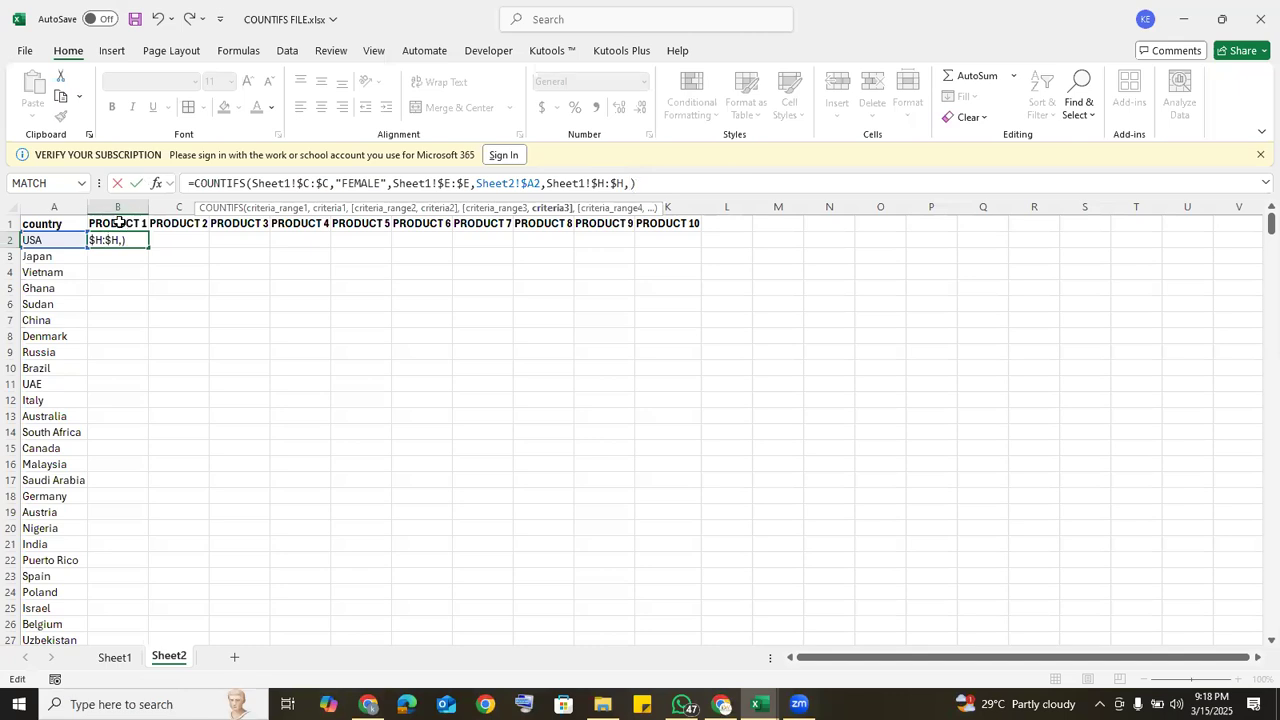
left_click(119, 222)
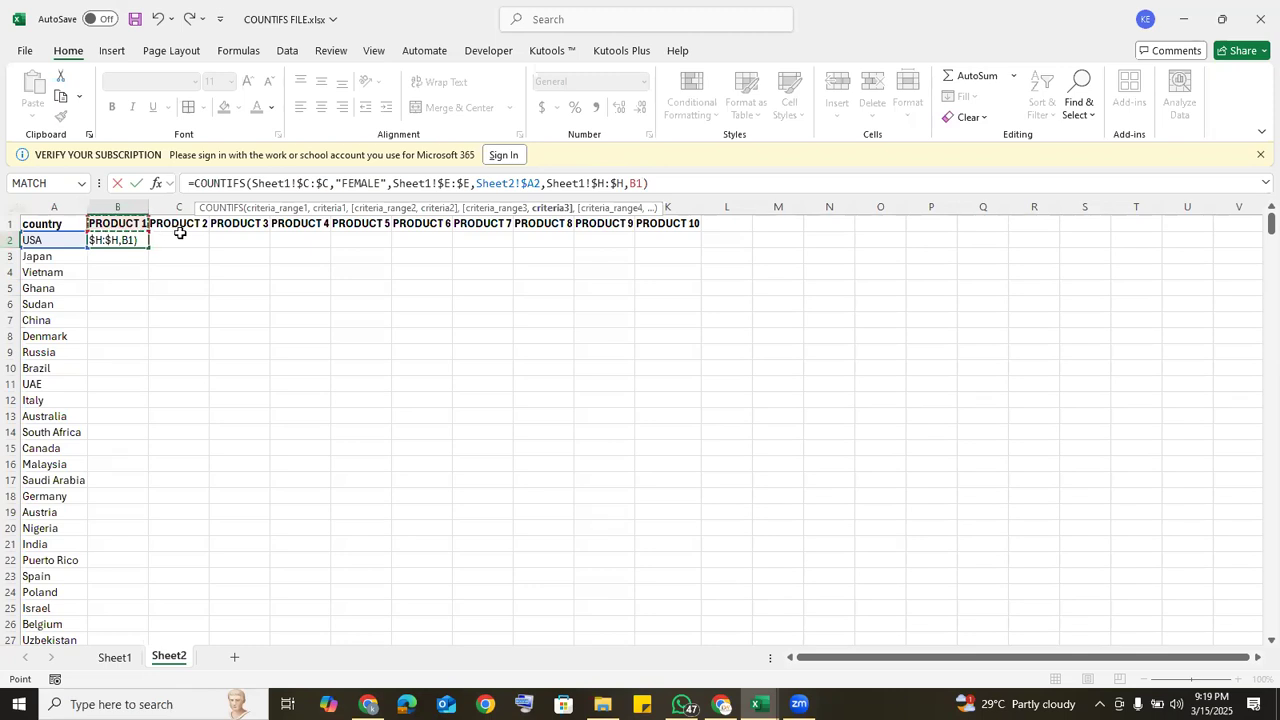
left_click(640, 184)
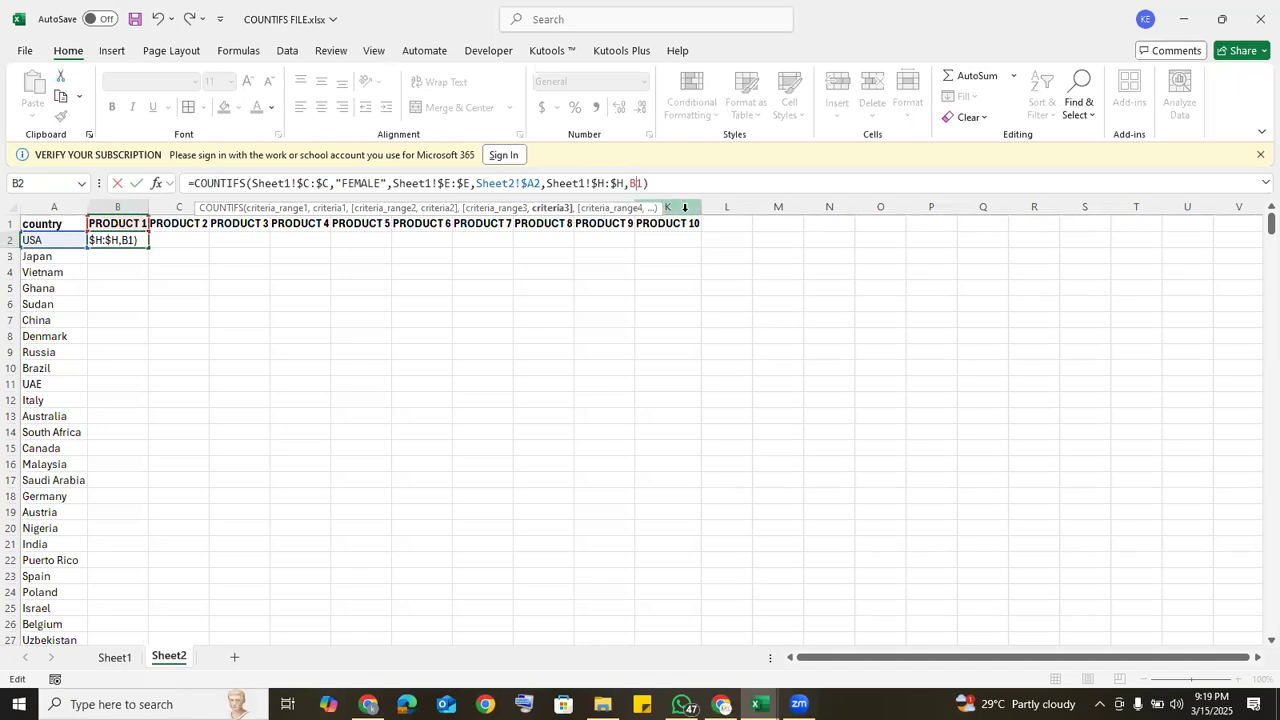
type("$")
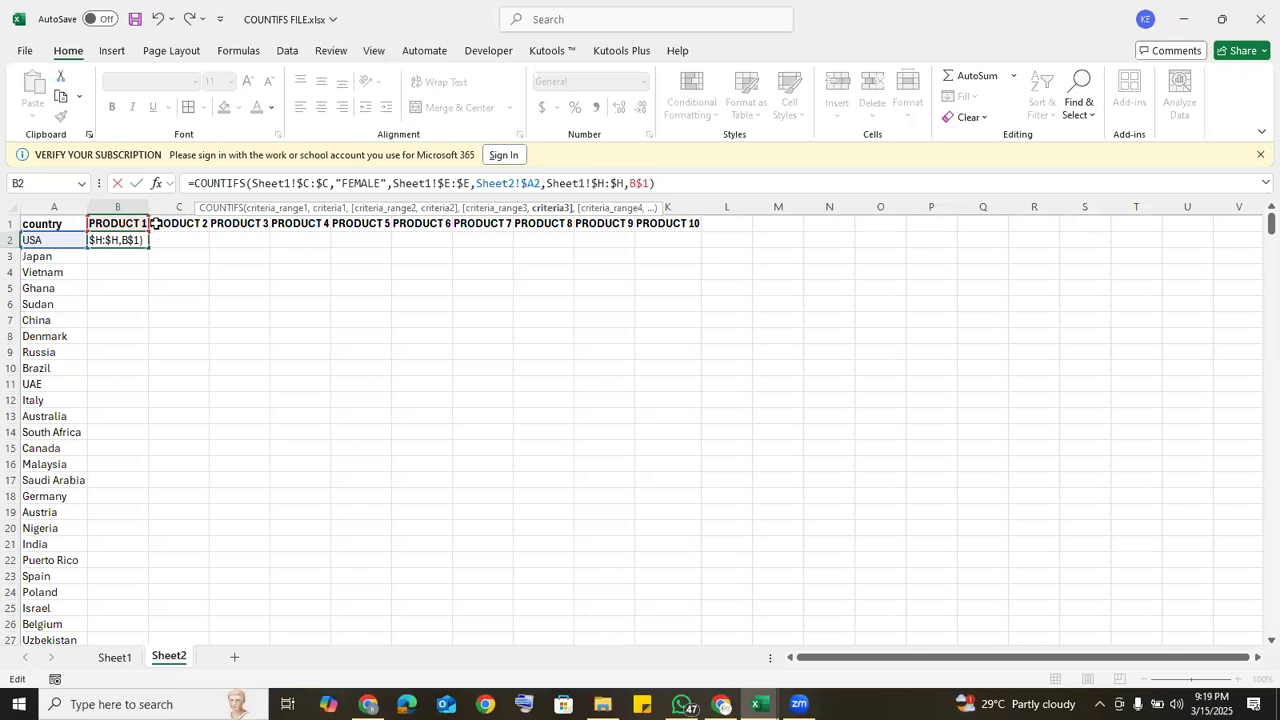
key("Return")
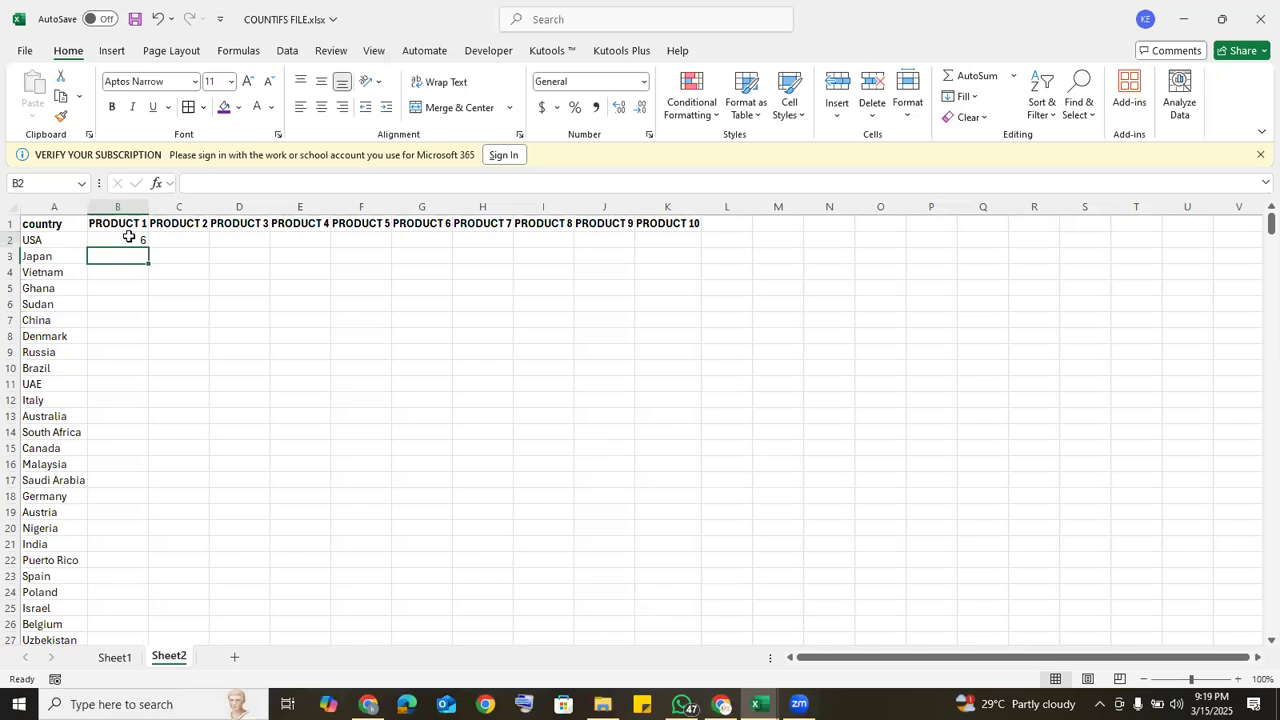
Step: Fill the B2 formula down to Turkey in row 47 and across through the PRODUCT 10 column
left_click(132, 240)
double_click(146, 247)
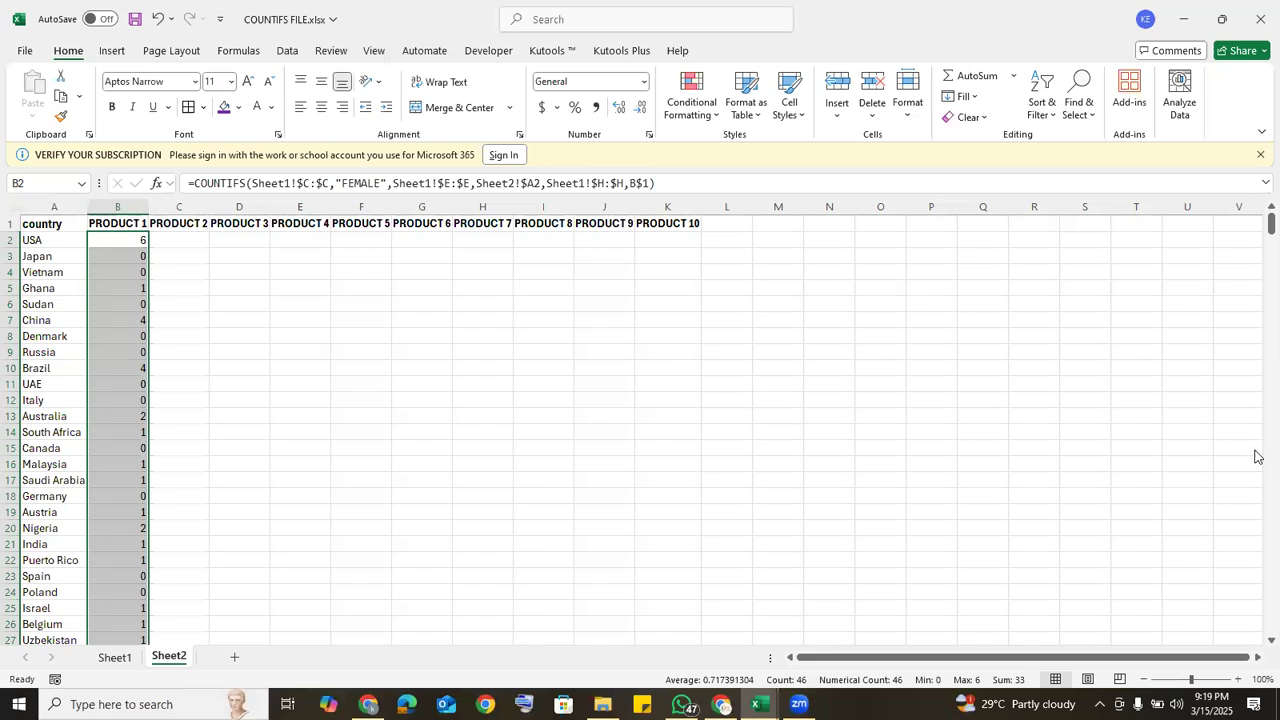
scroll(1257, 460, "down", 9)
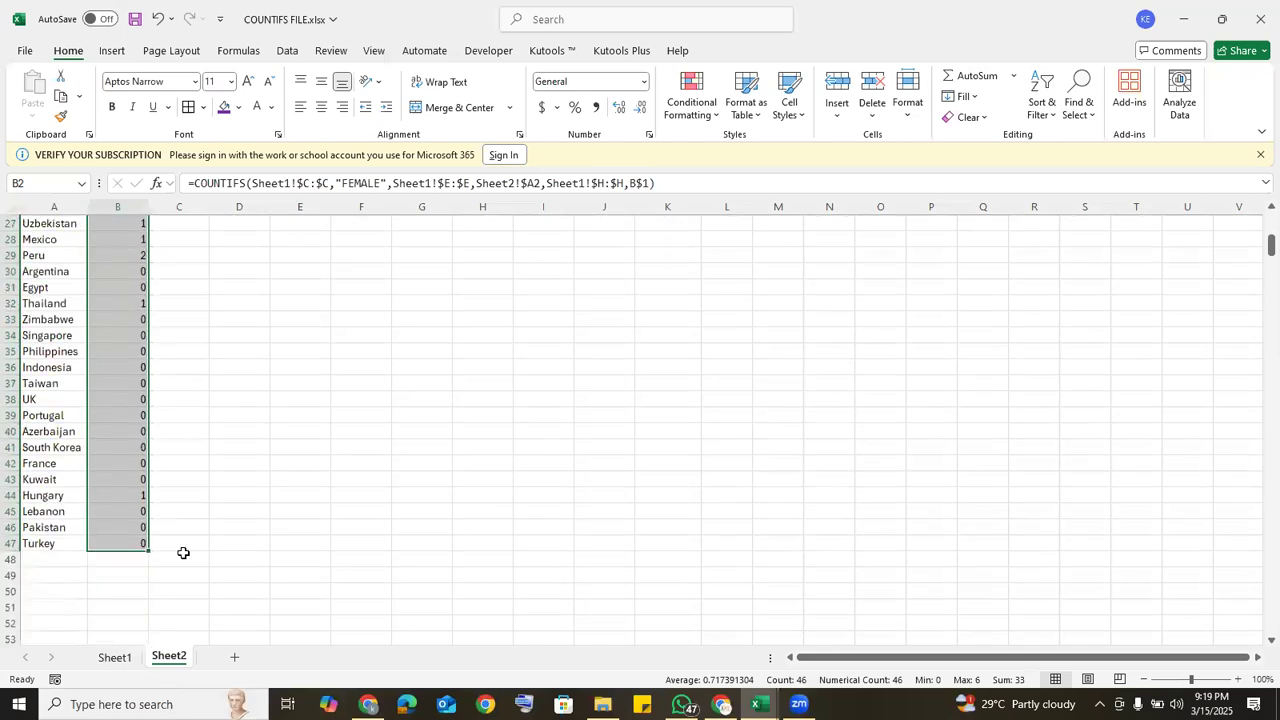
left_click_drag(145, 547, 187, 547)
left_click_drag(1257, 246, 1257, 219)
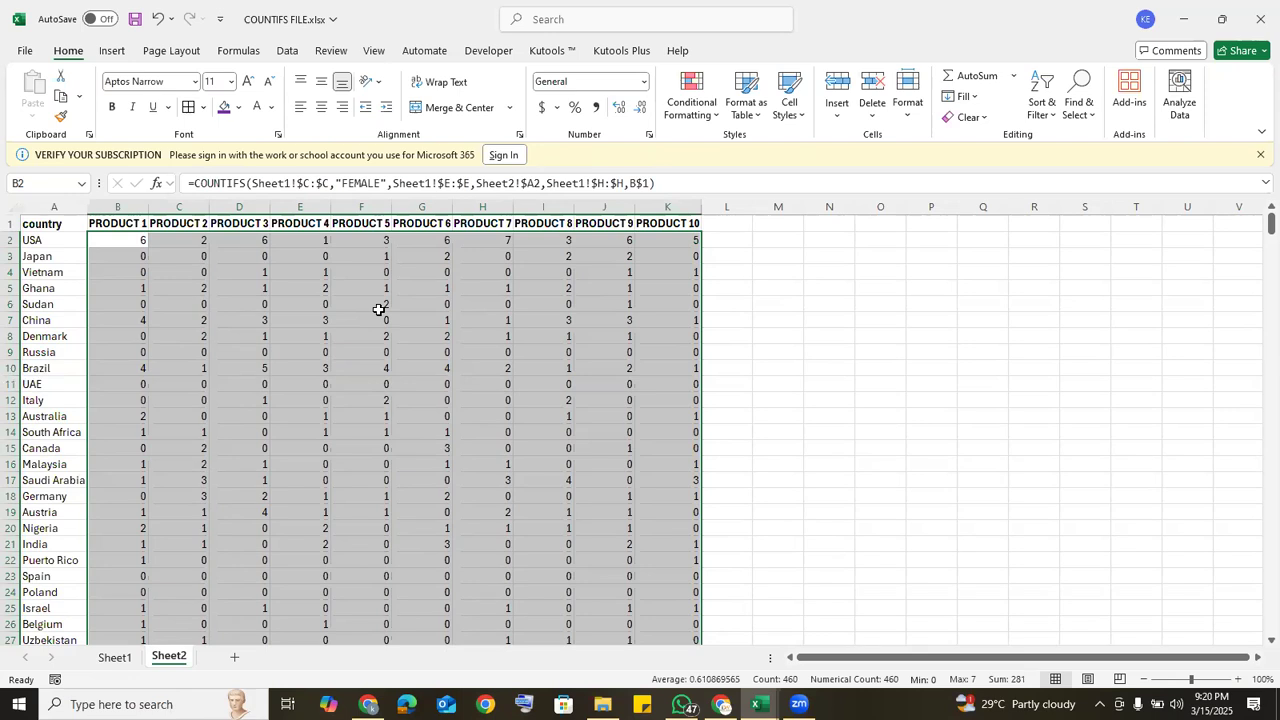
Step: Inspect the filled formulas in the USA row from PRODUCT 1 to PRODUCT 5 to check how their references shift
left_click(122, 241)
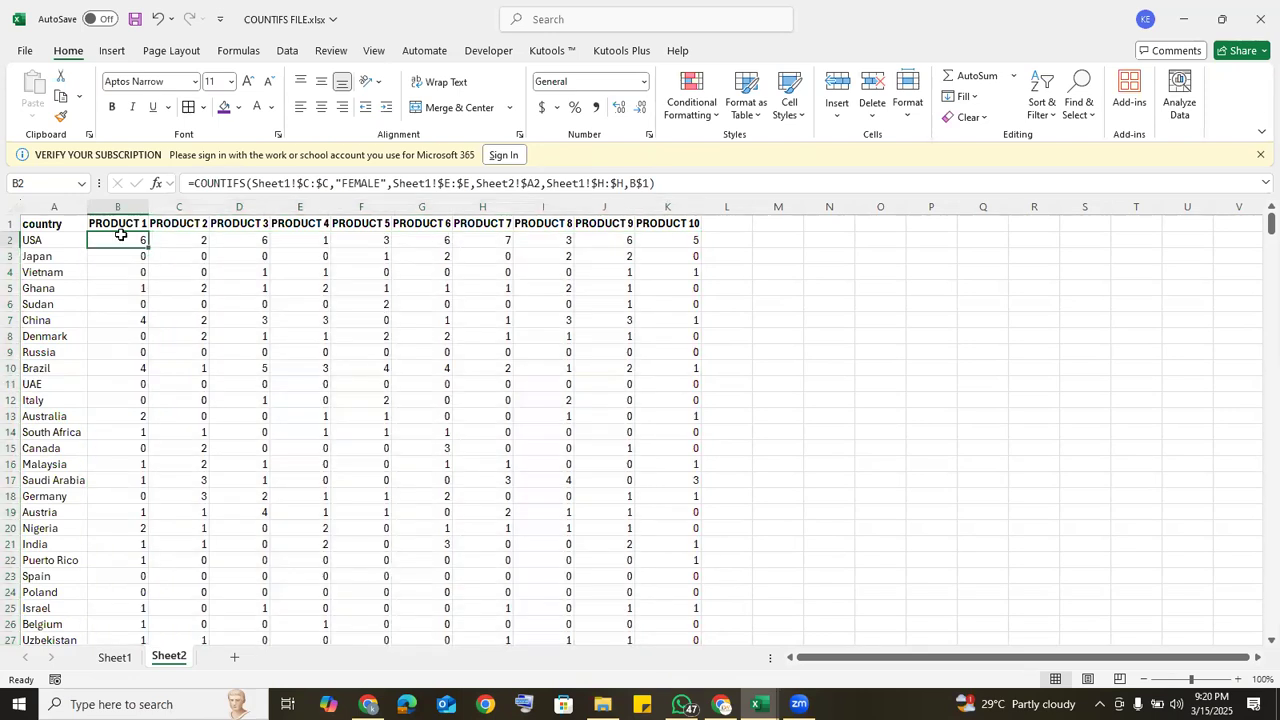
double_click(122, 241)
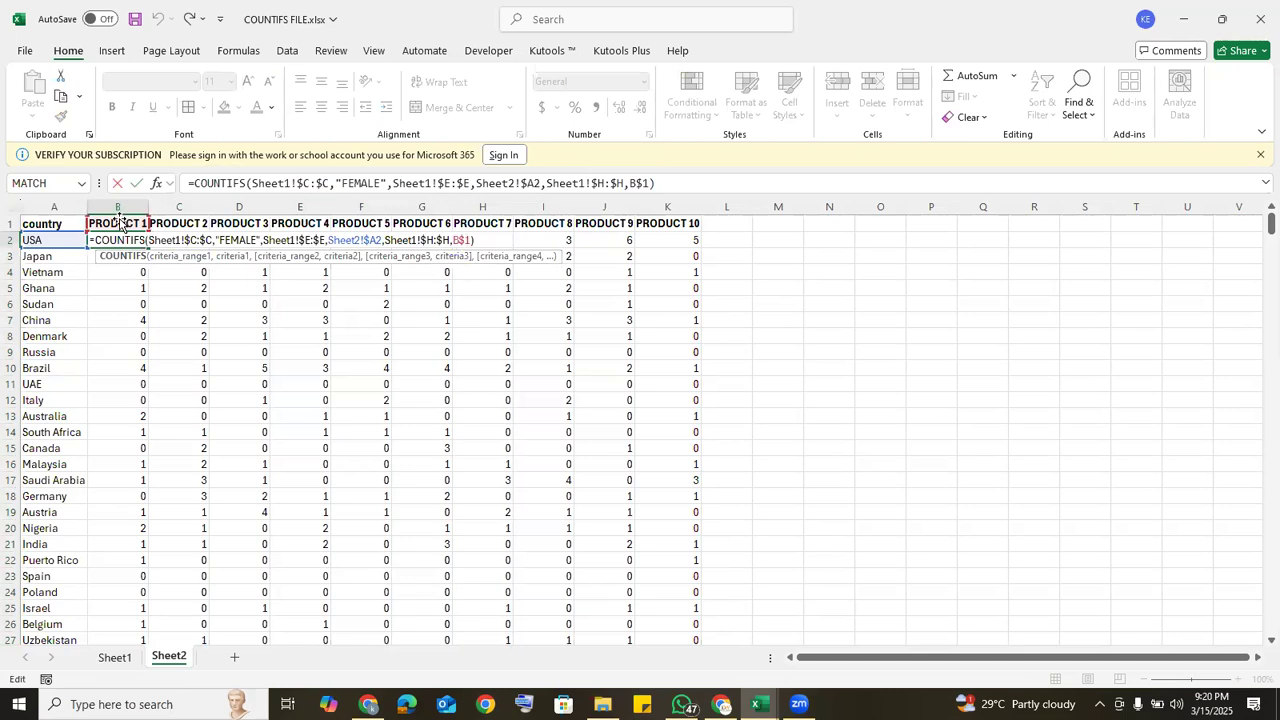
key("Return")
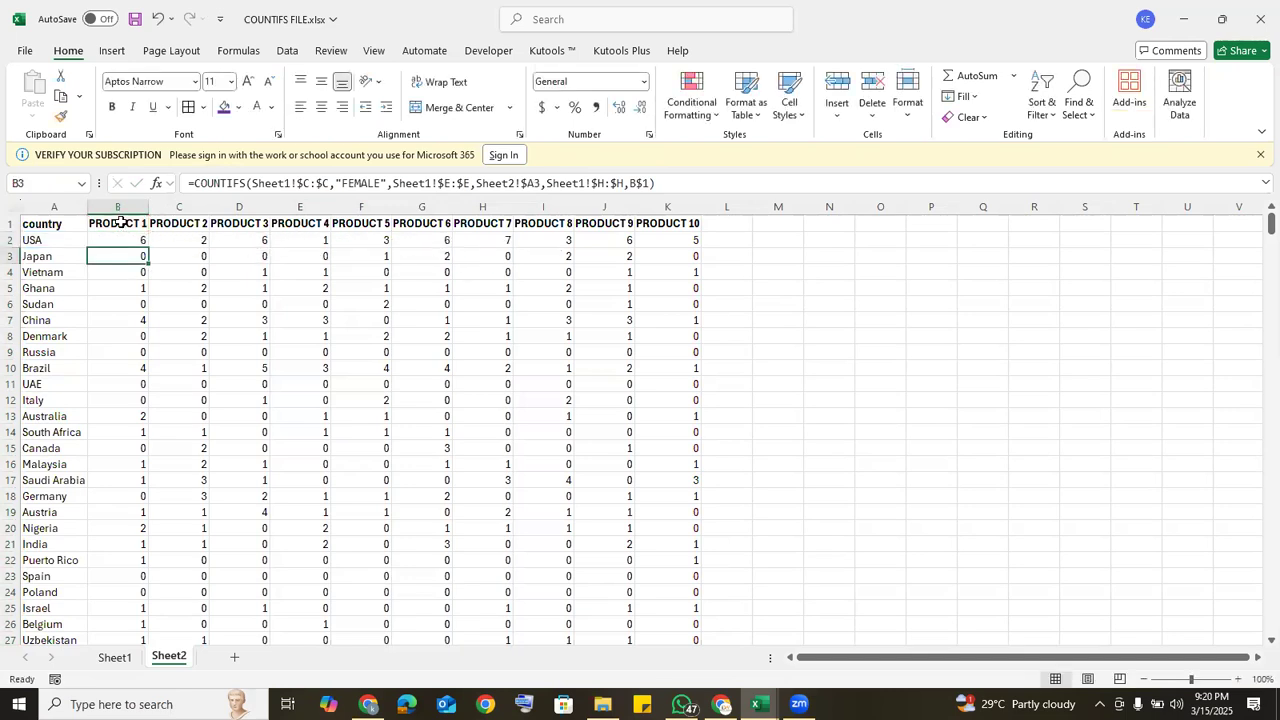
left_click(182, 240)
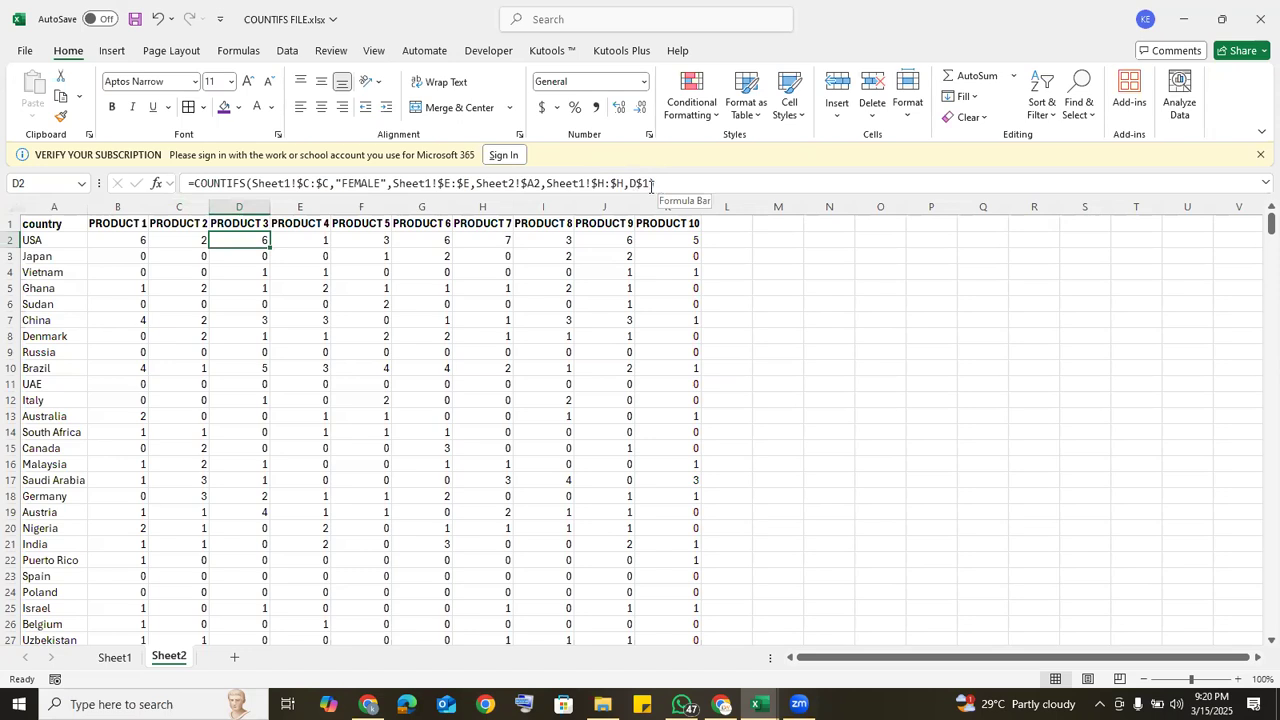
left_click(311, 241)
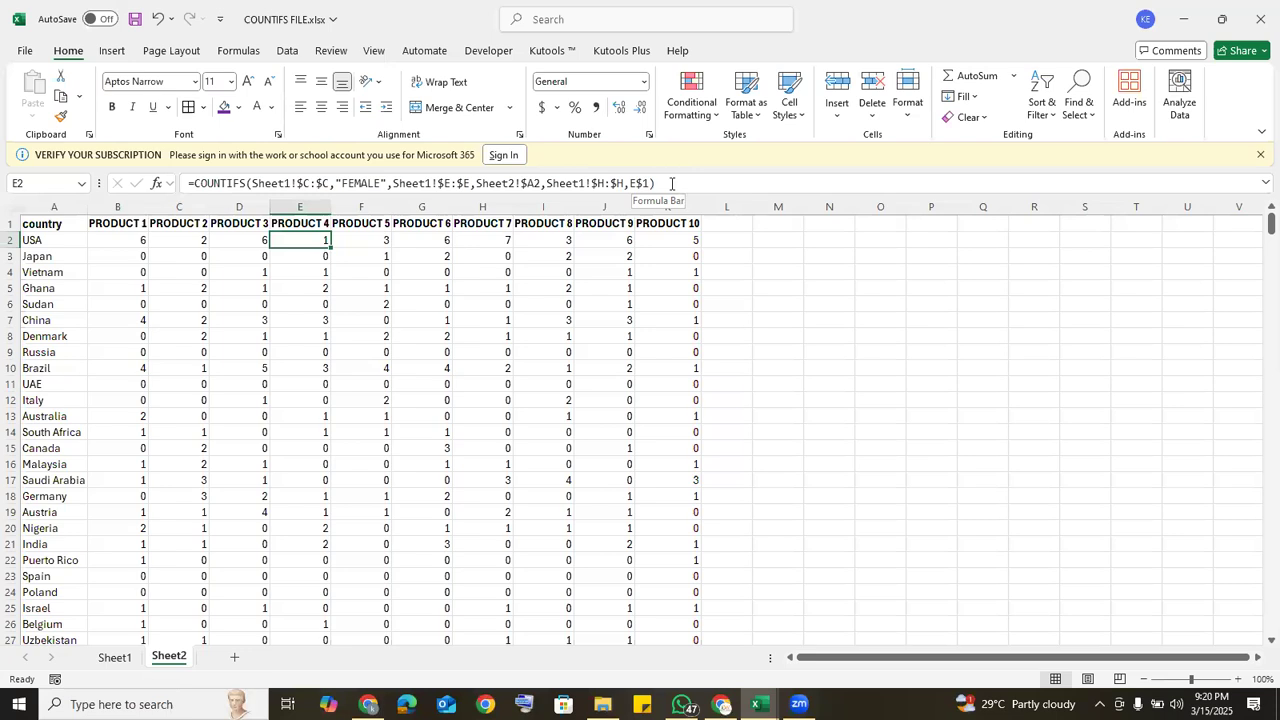
left_click(356, 240)
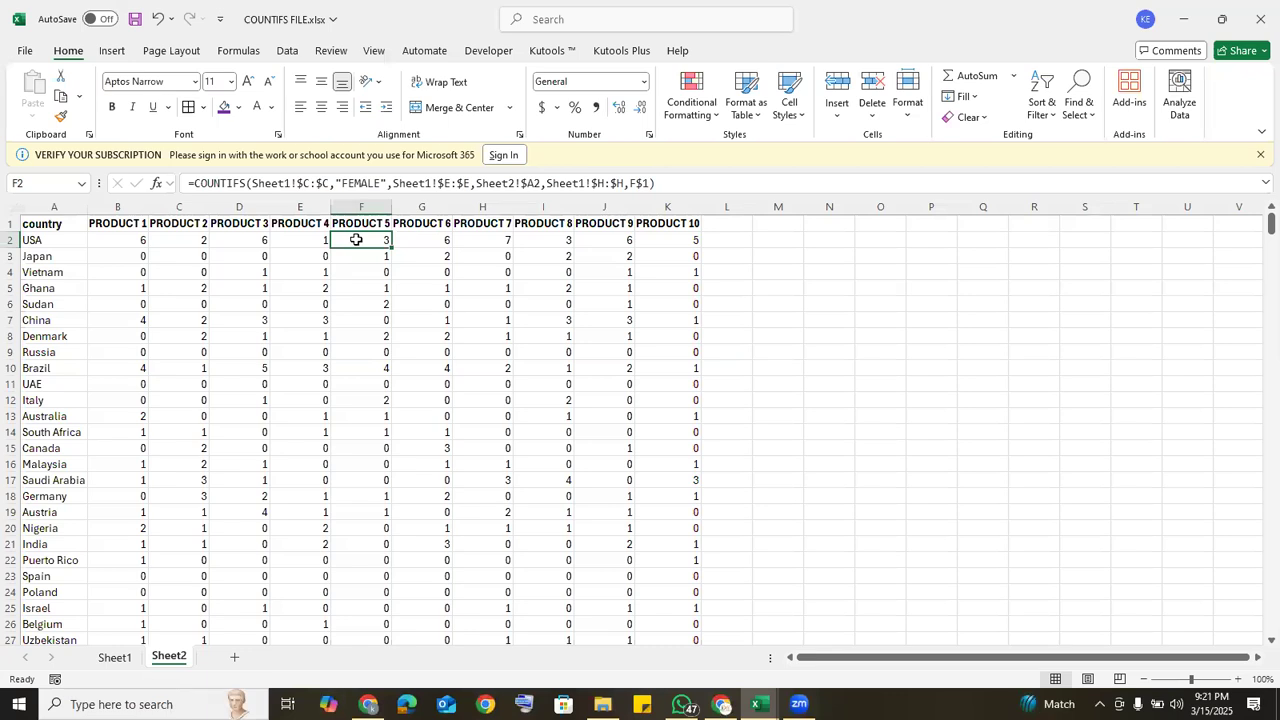
Step: Total the whole country-by-product matrix in cell M10 with =SUM(B2:K47)
left_click(762, 367)
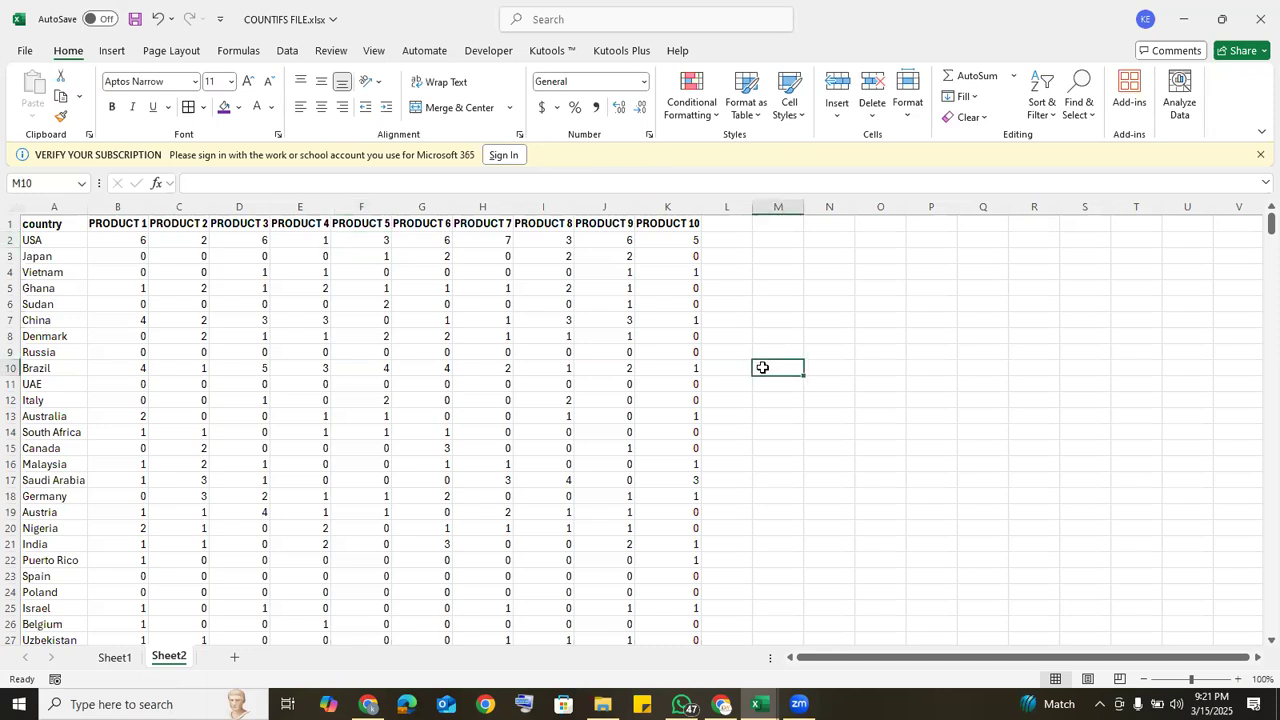
type("=SUM")
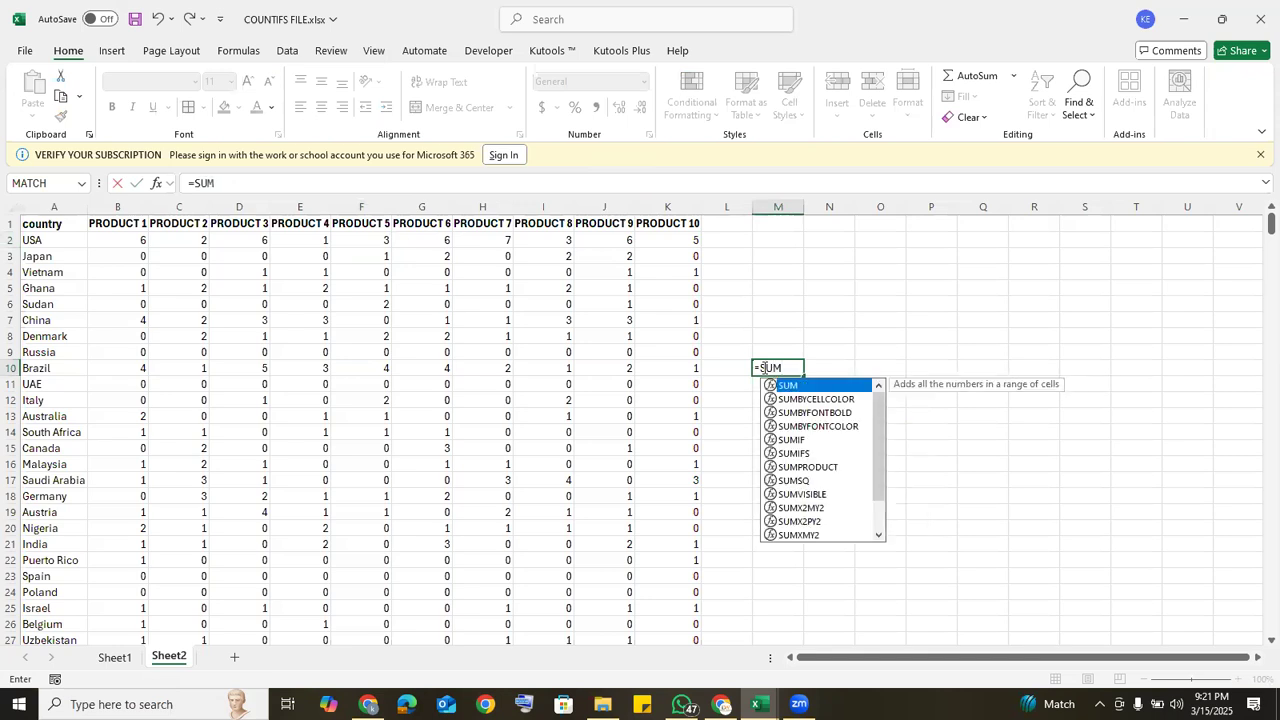
type("(")
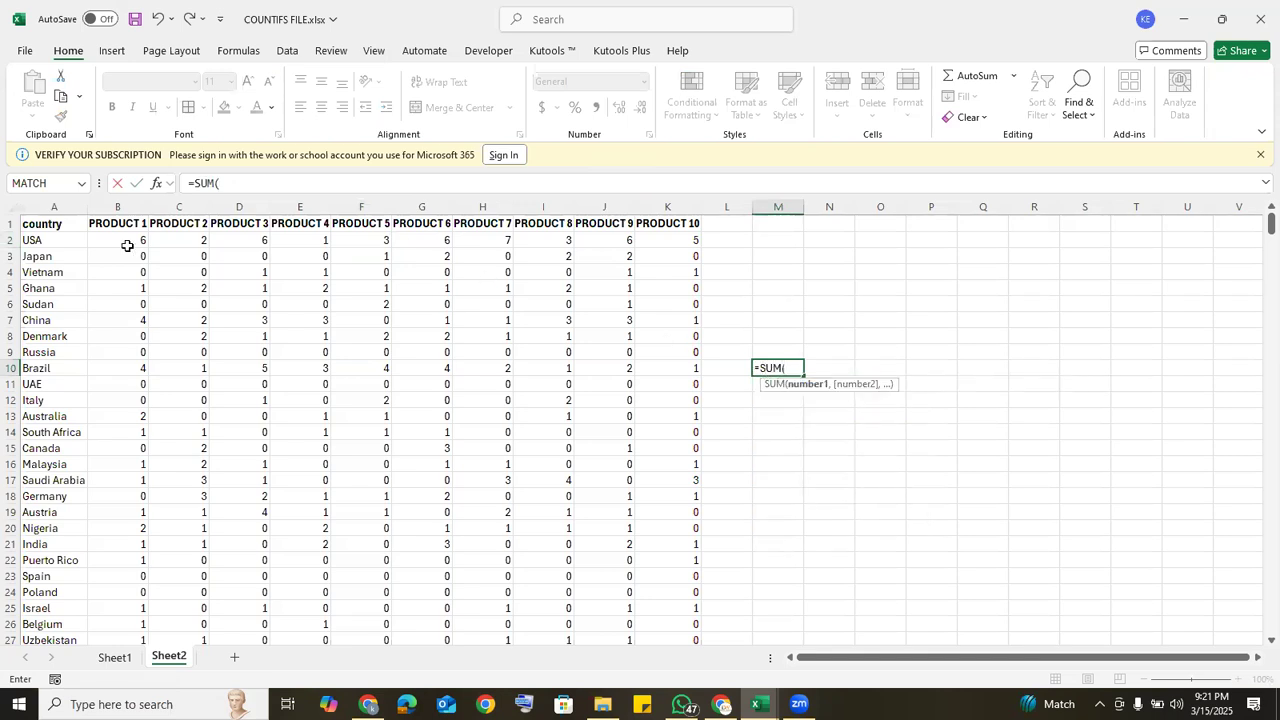
left_click_drag(126, 241, 658, 594)
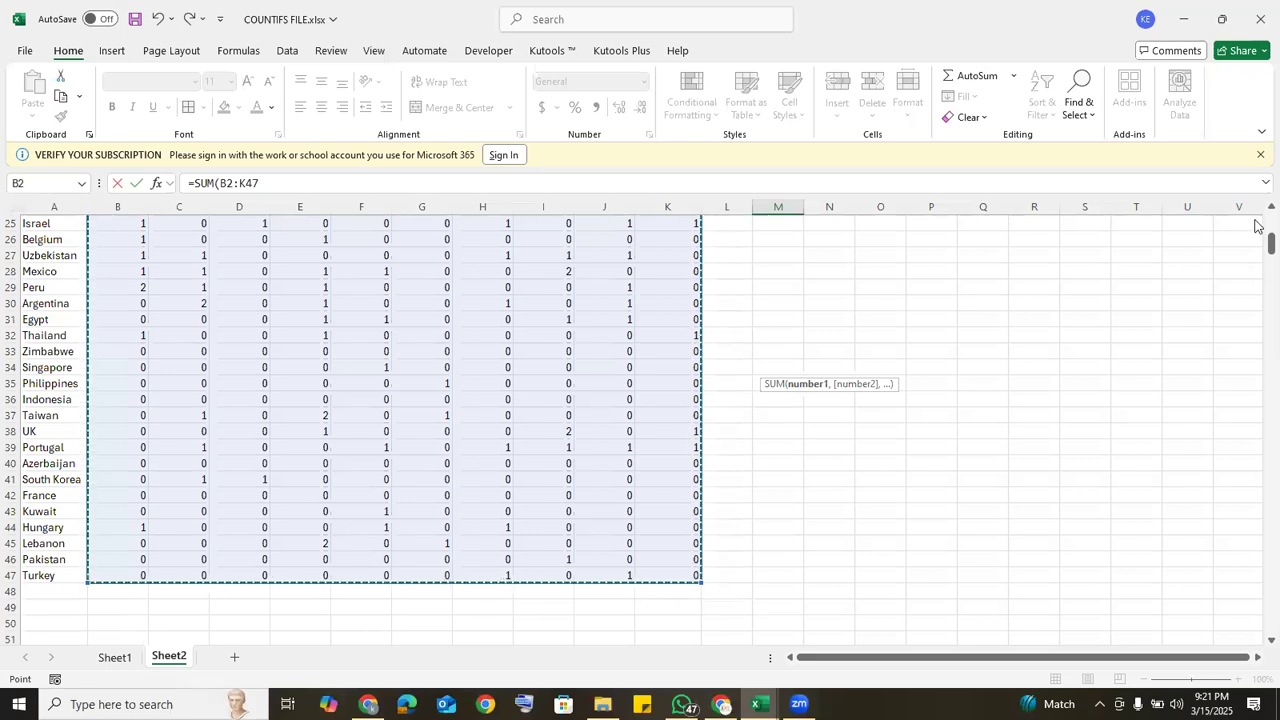
scroll(1257, 226, "up", 8)
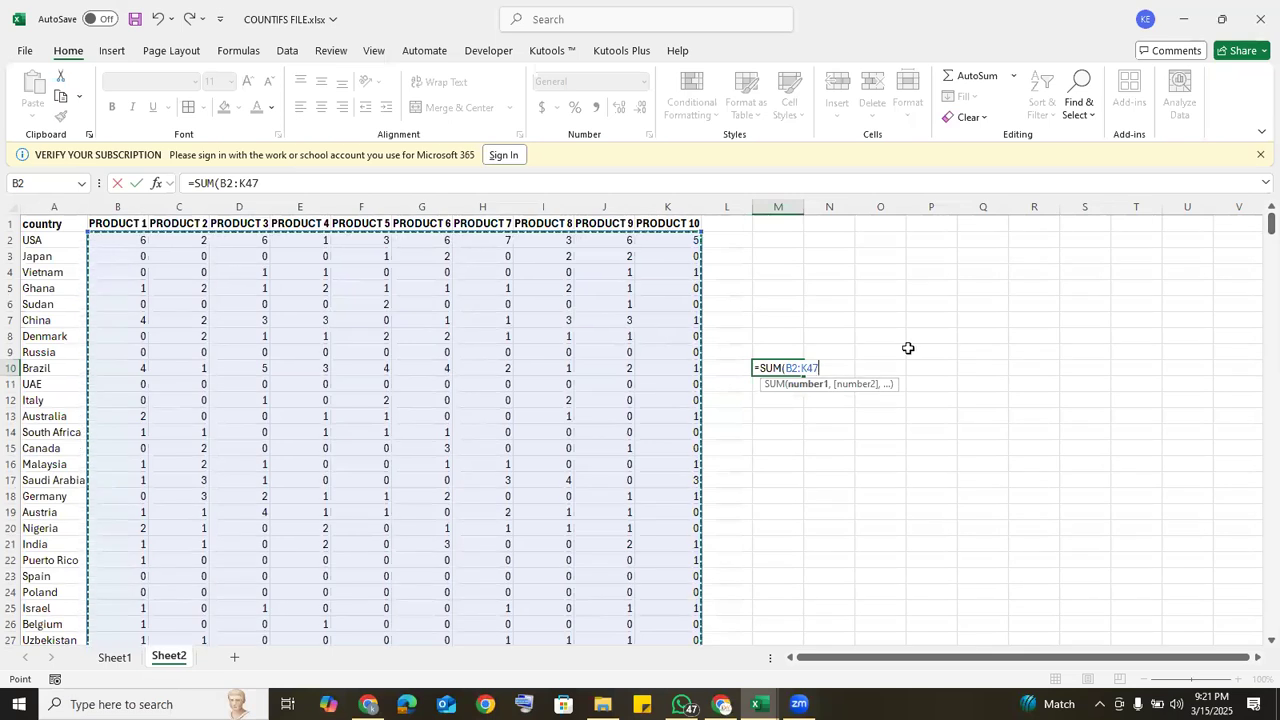
type(")")
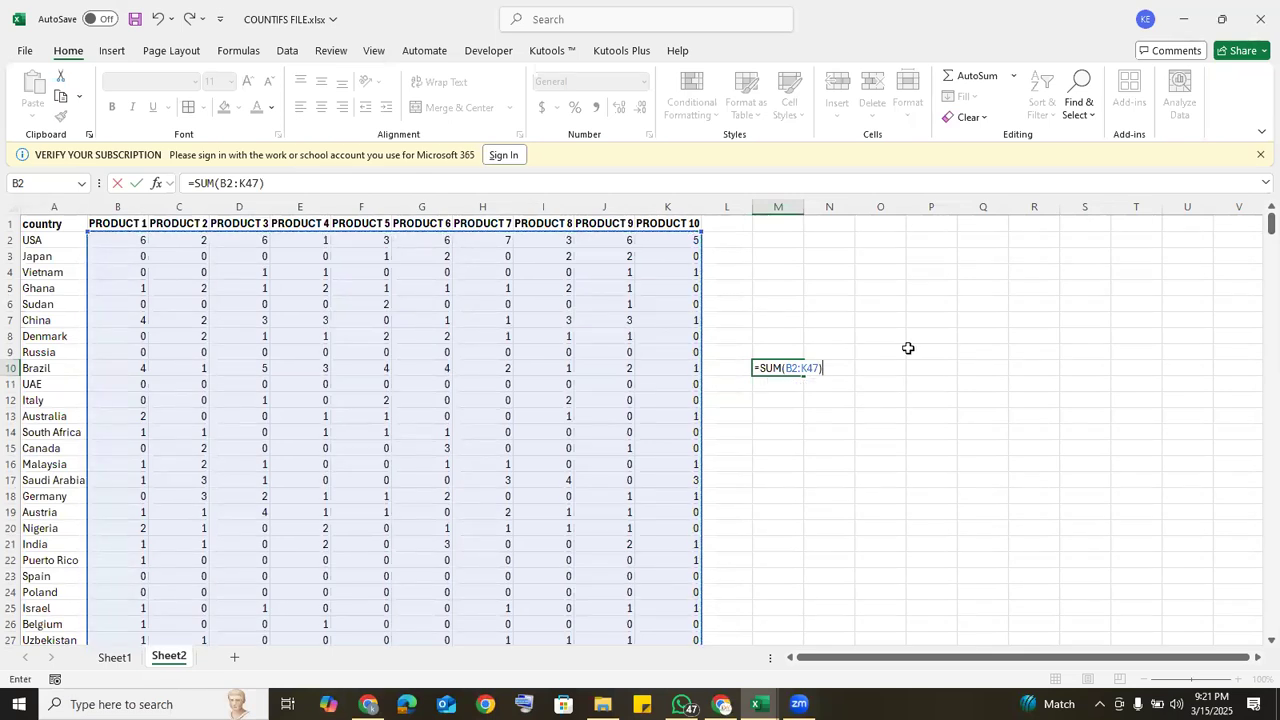
key("Return")
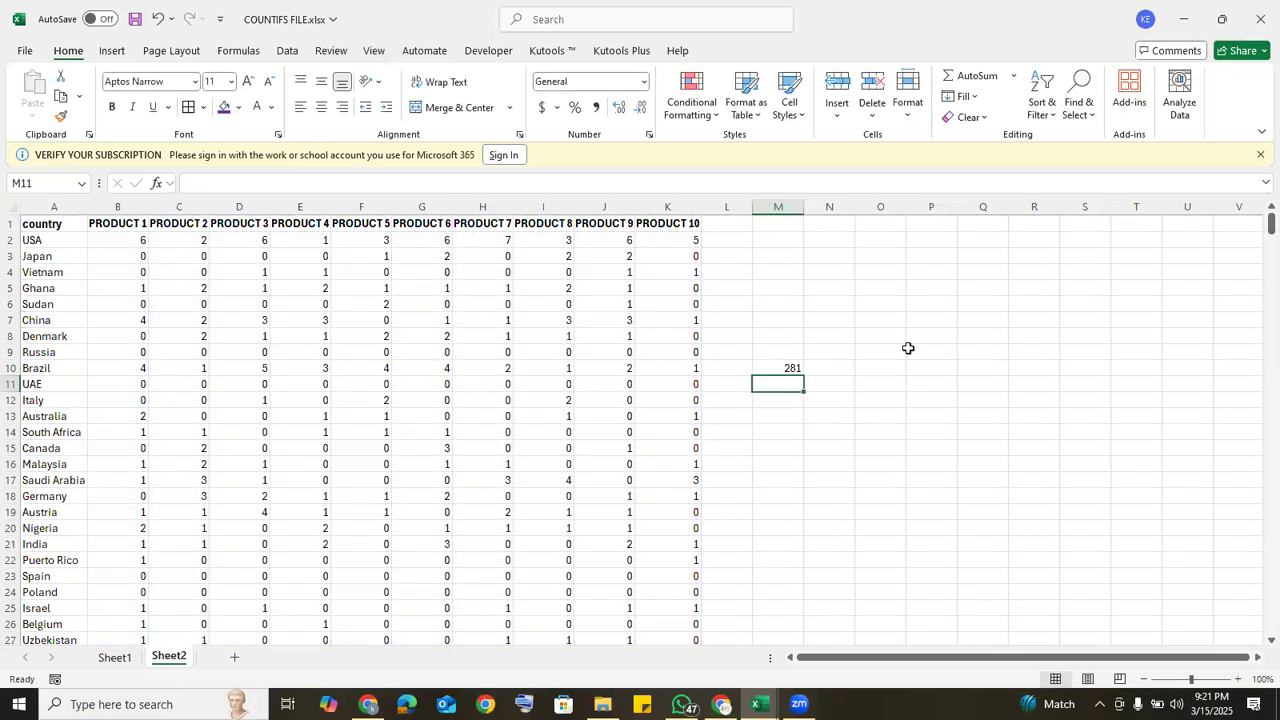
left_click(795, 369)
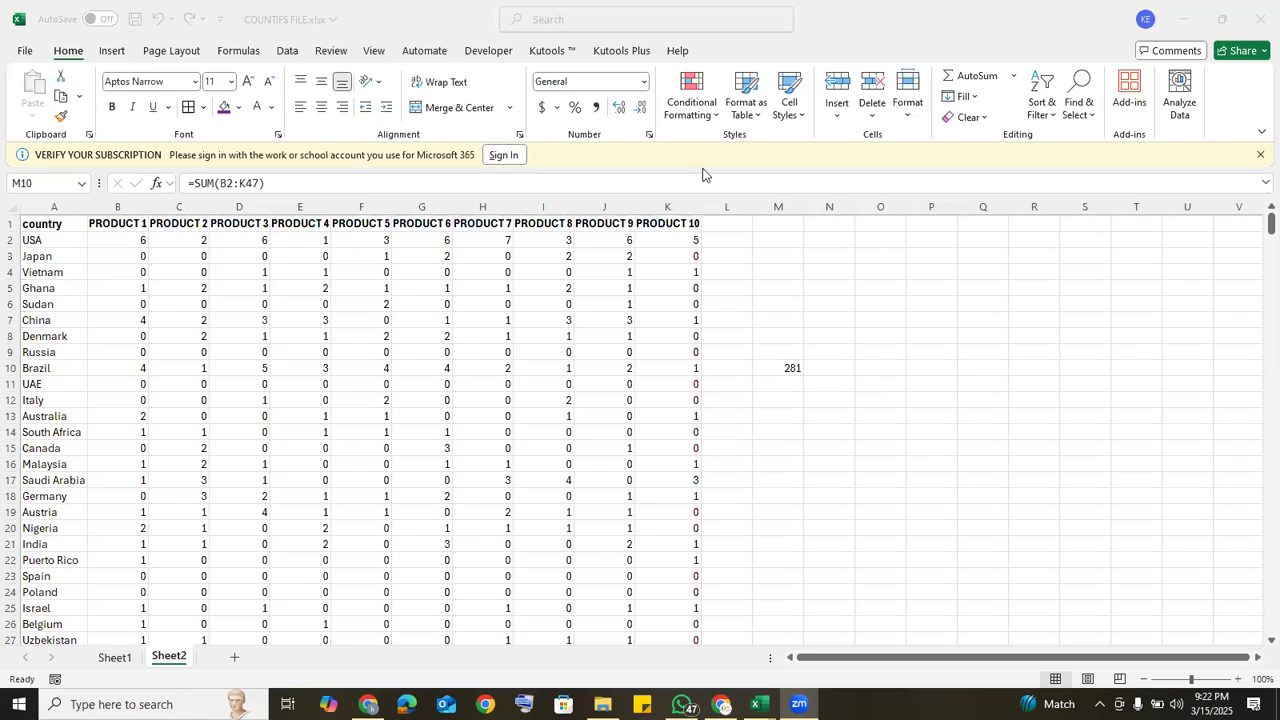
Step: Clear all the counts in B2:K47 and select the empty cell B2
left_click(130, 233)
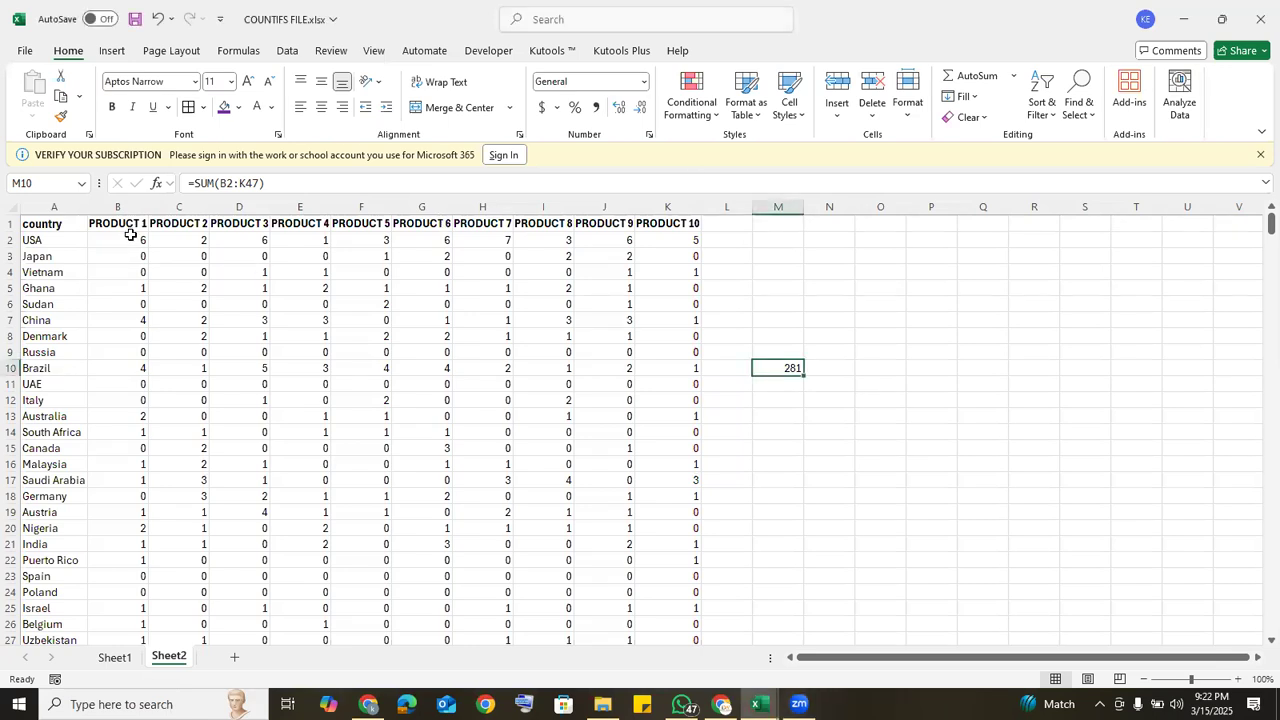
left_click(130, 237)
left_click_drag(130, 237, 669, 583)
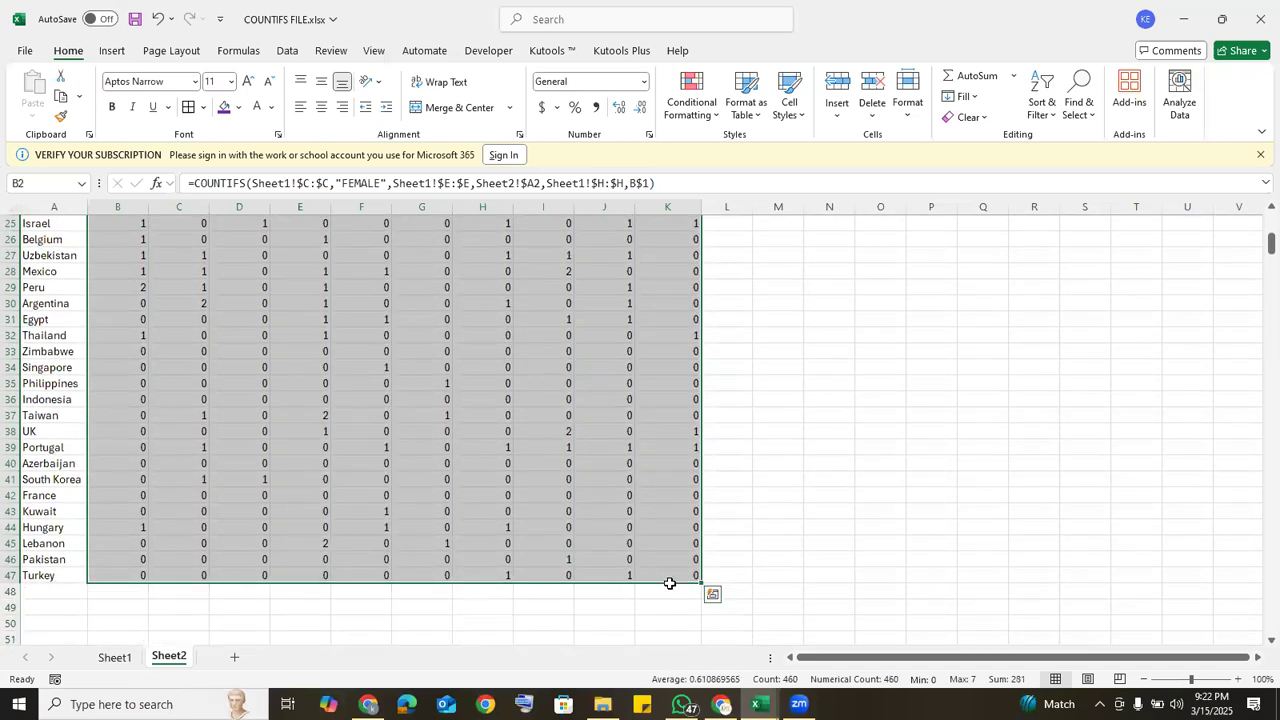
key("Delete")
scroll(669, 583, "up", 8)
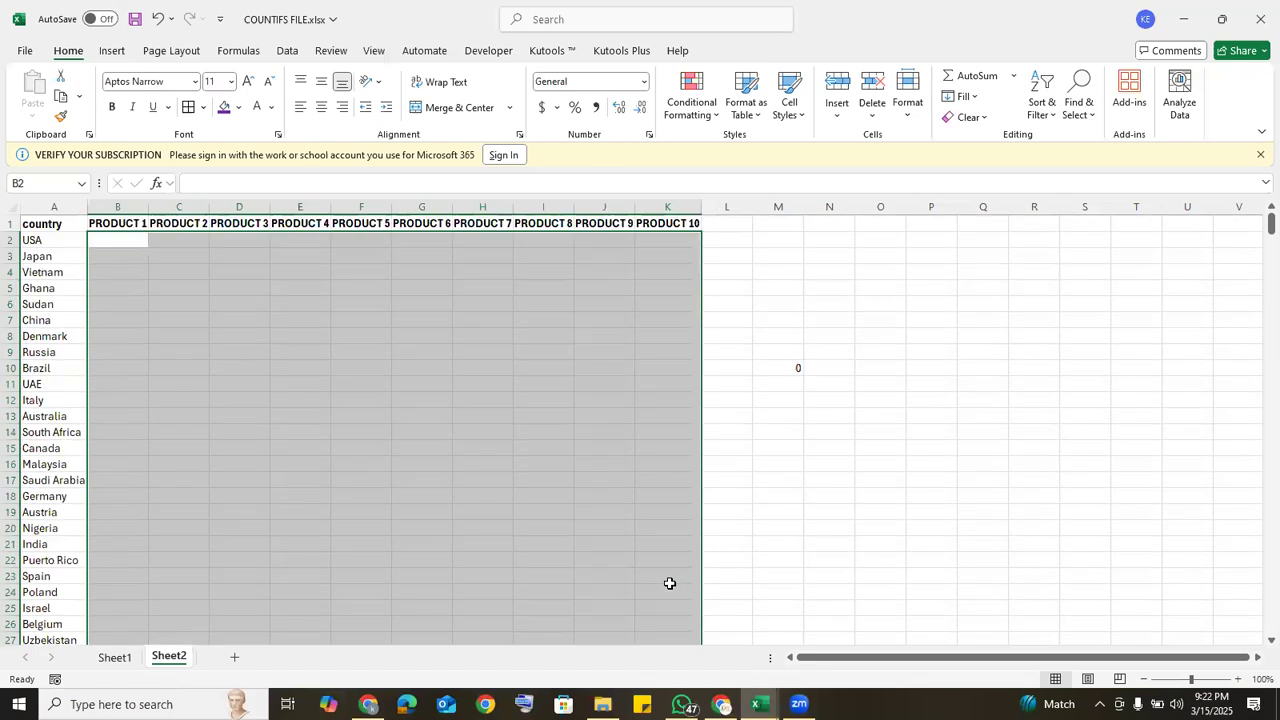
left_click(126, 240)
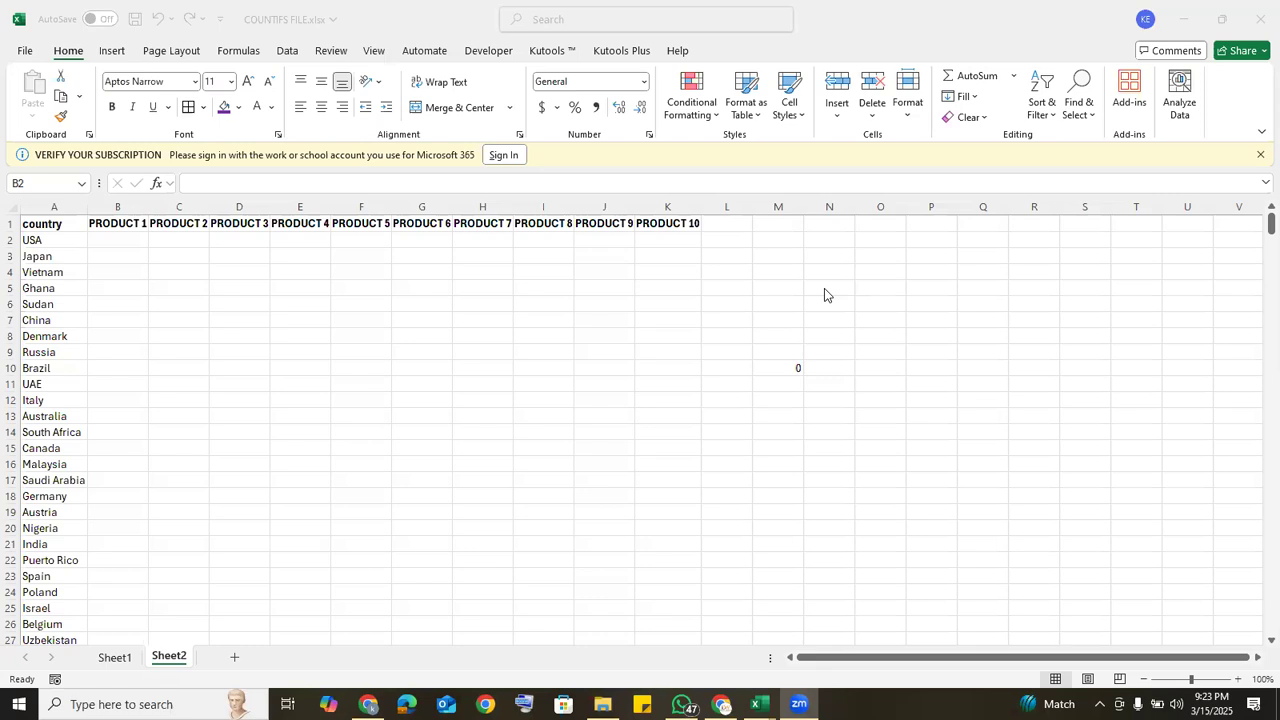
left_click(116, 241)
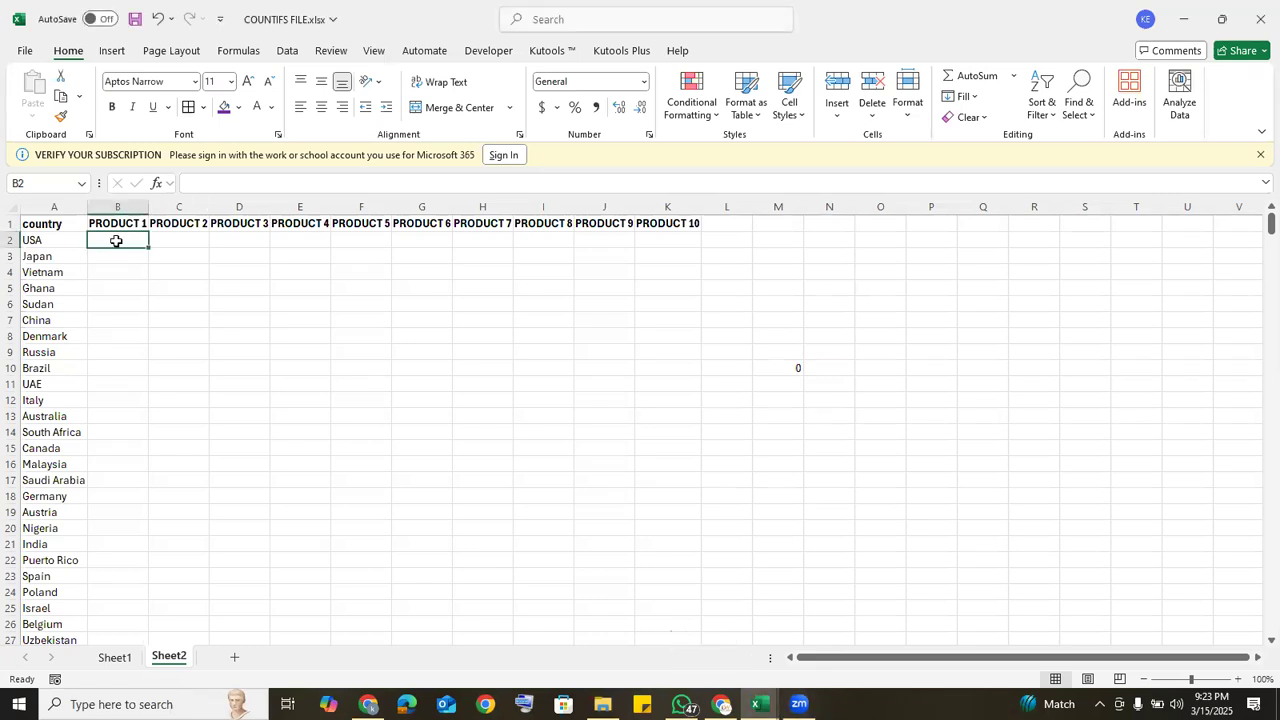
Step: Start a COUNTIFS formula in B2 that matches the country column Sheet1!E:E against the USA cell Sheet2!A2
type("=C")
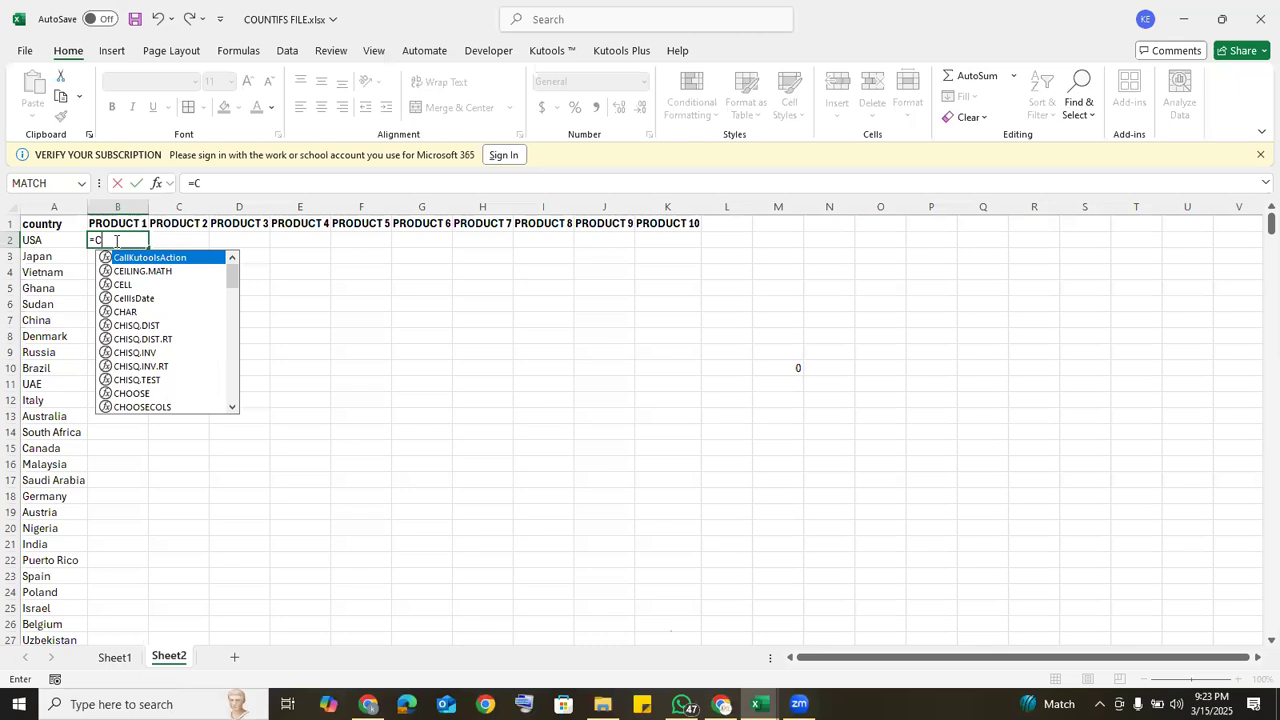
type("OUNT")
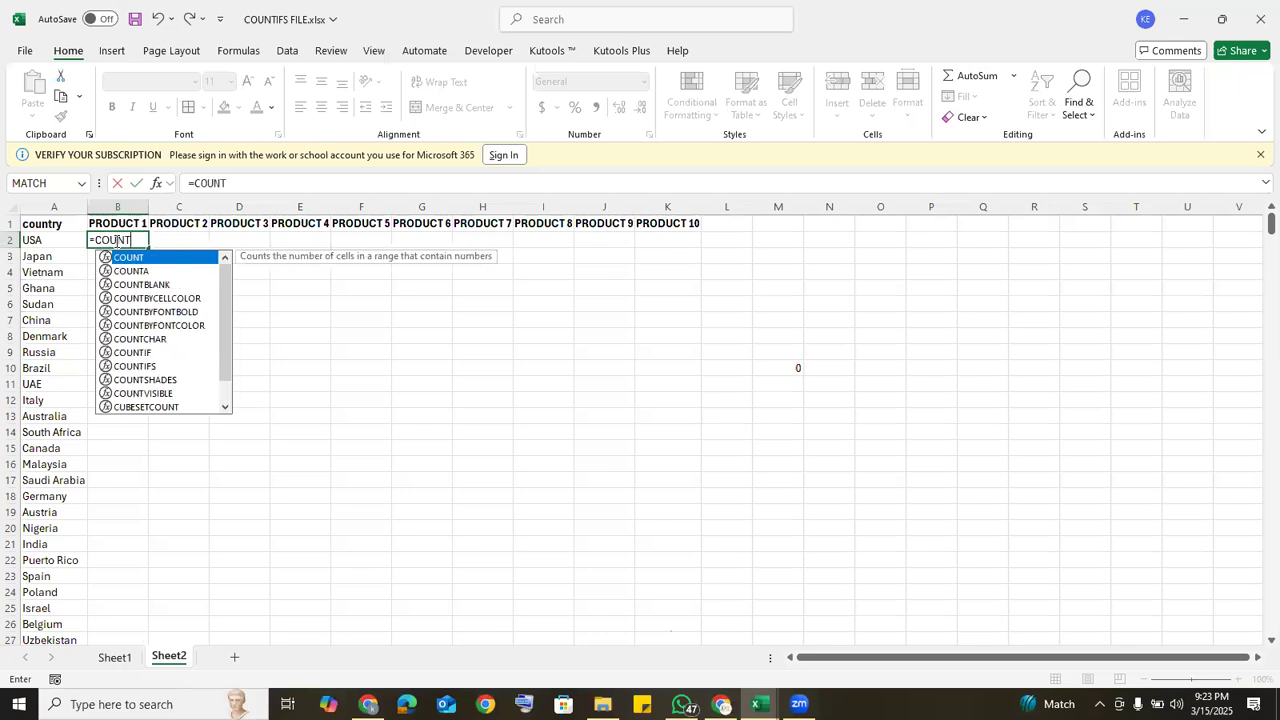
type("IF")
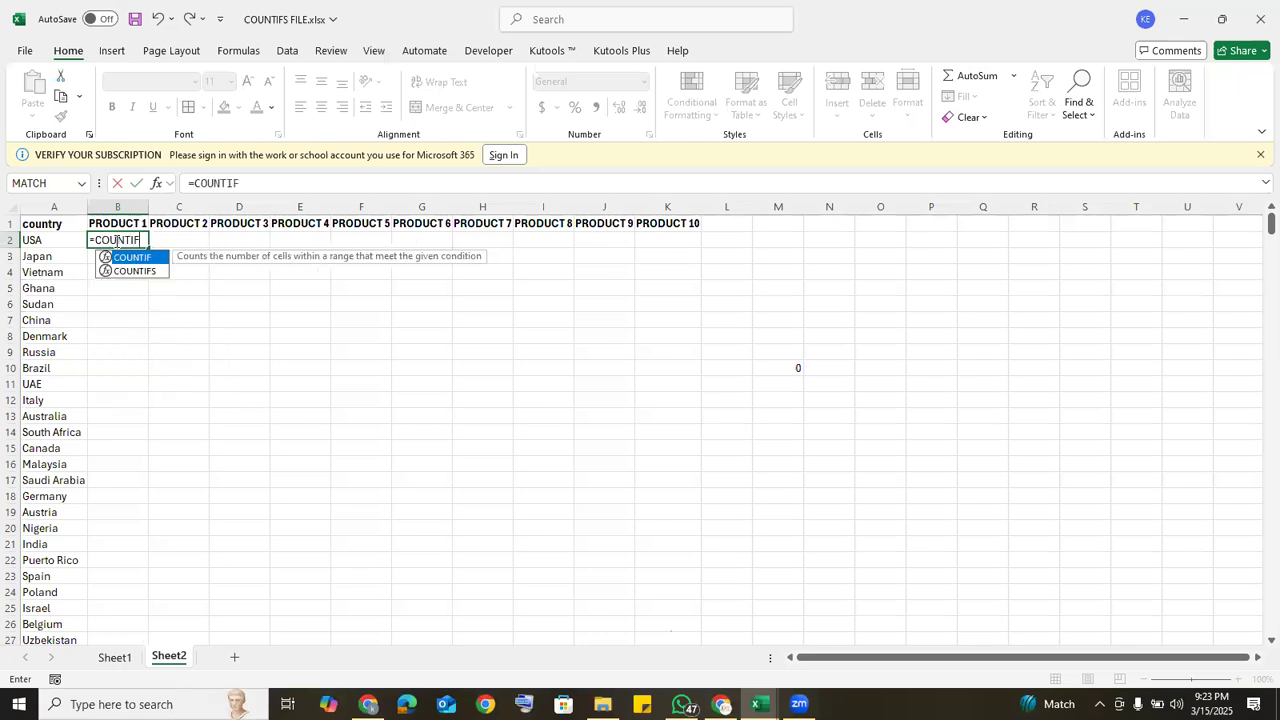
double_click(130, 270)
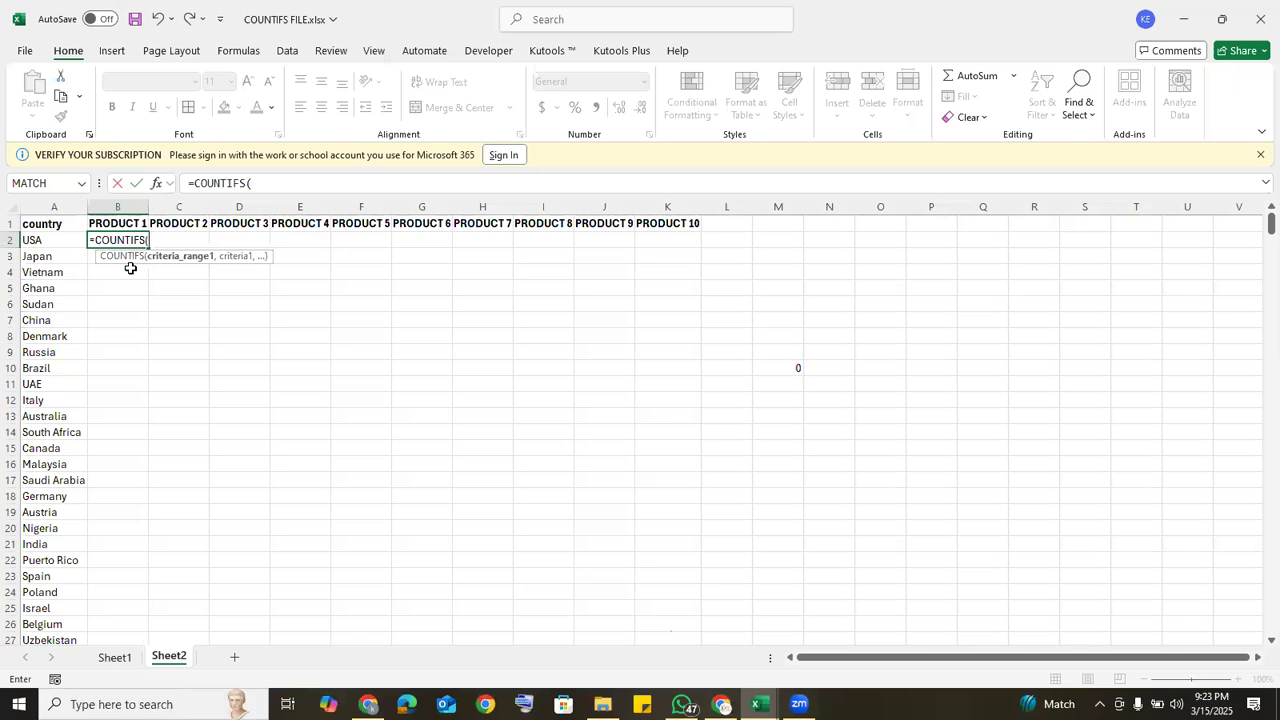
left_click(113, 665)
left_click(376, 206)
type(",")
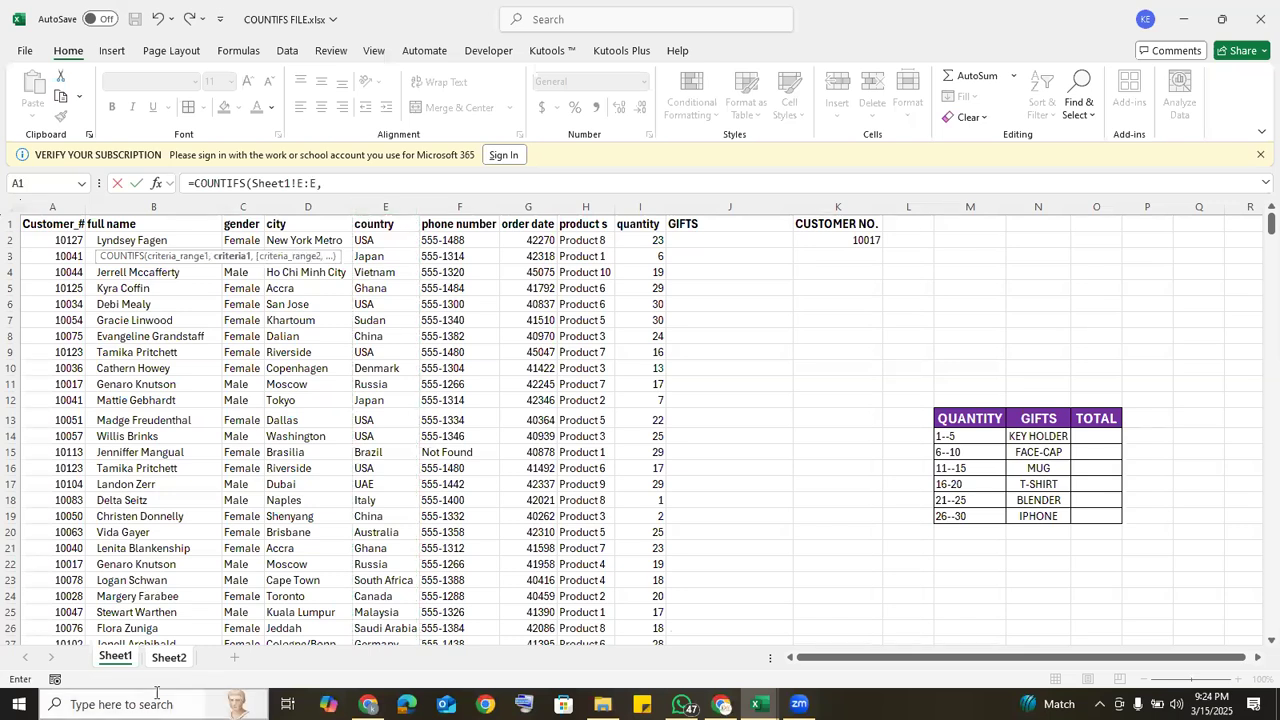
left_click(165, 660)
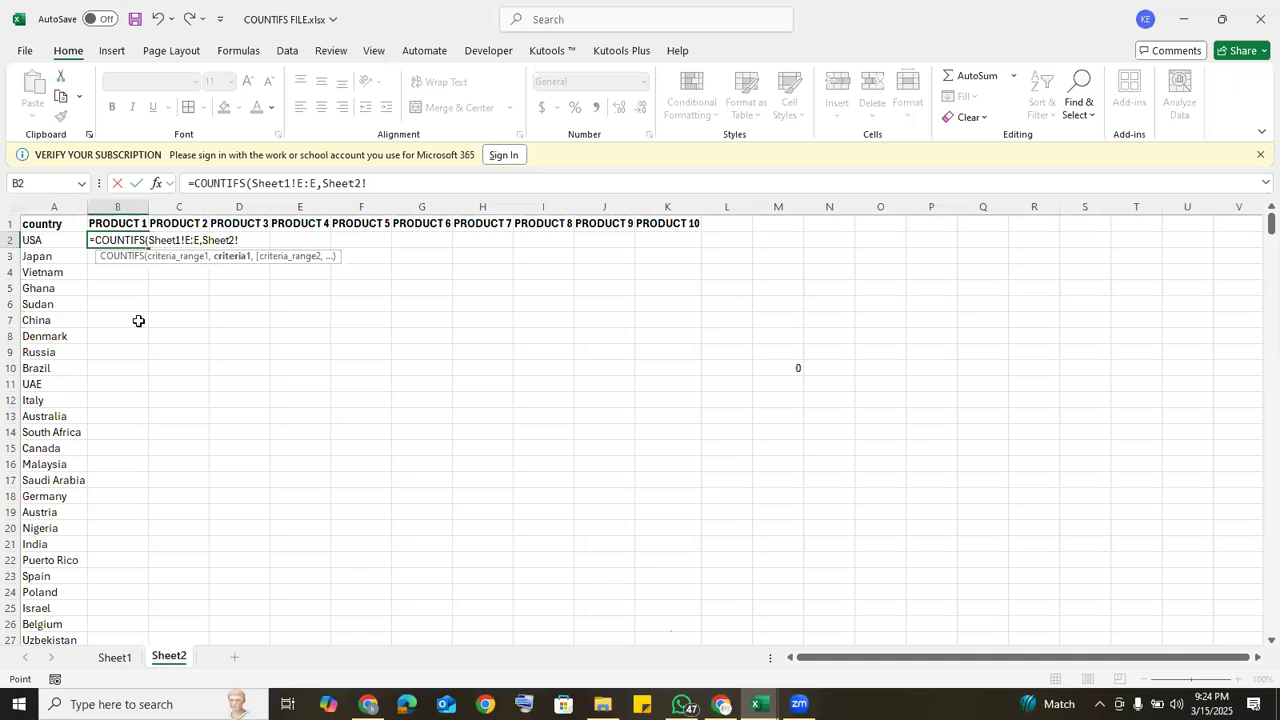
left_click(62, 242)
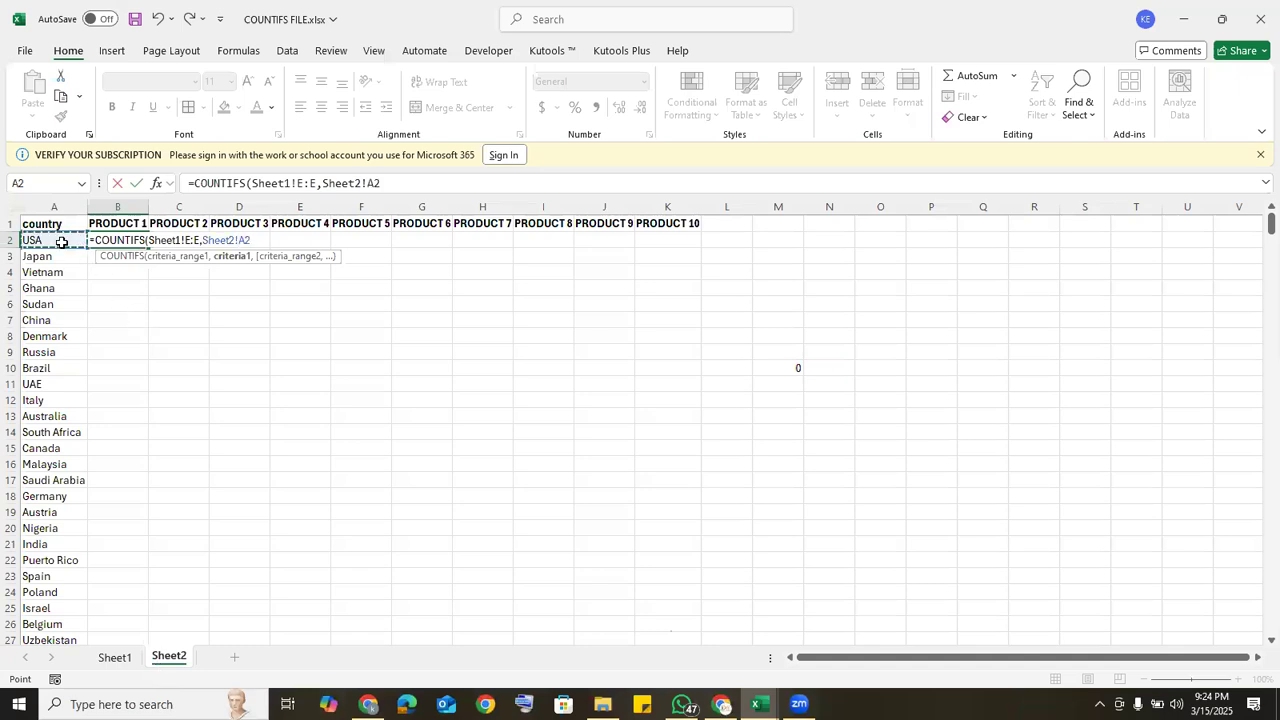
type(",")
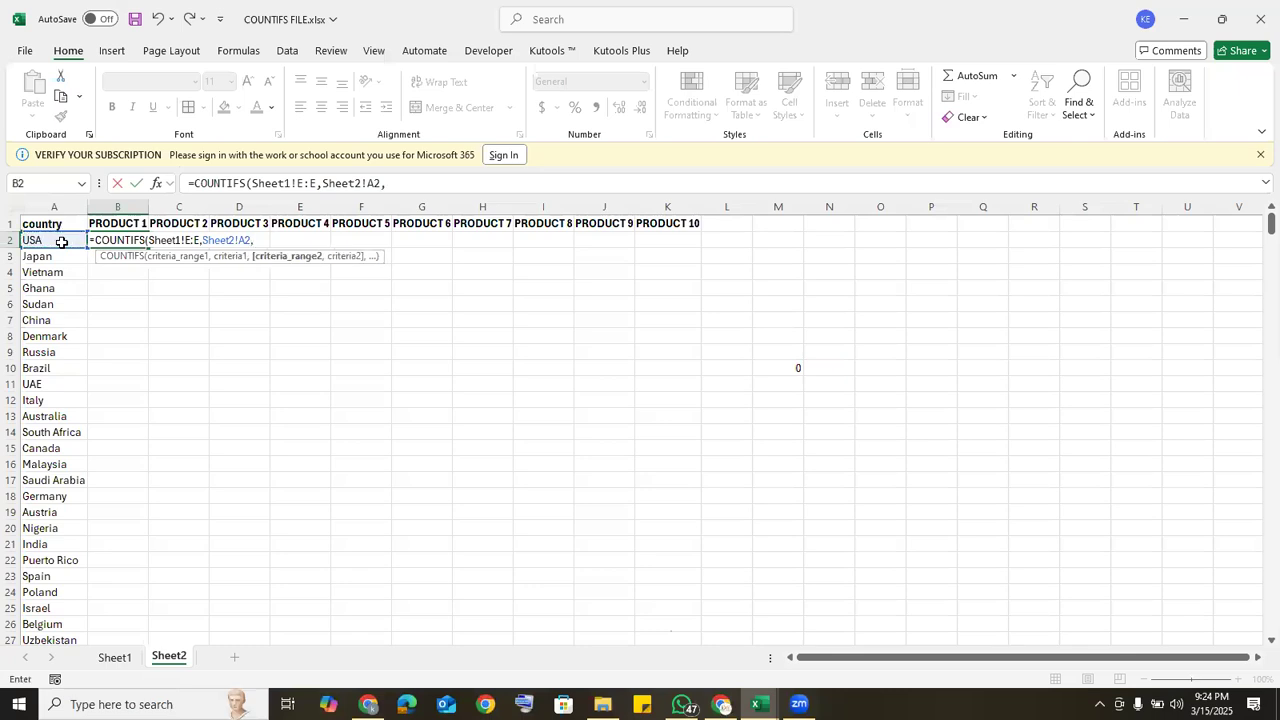
Step: Add a second condition to the B2 formula matching the product column Sheet1!H:H against the PRODUCT 1 header Sheet2!B1
left_click(115, 657)
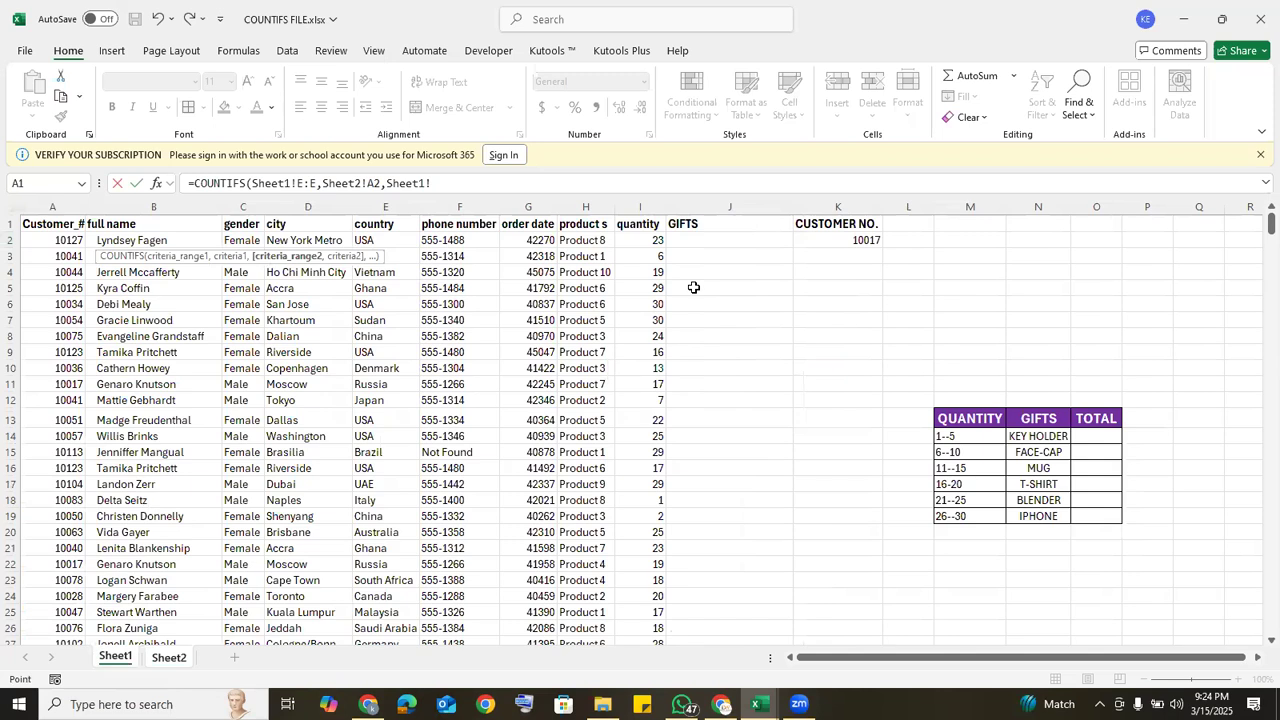
left_click(587, 205)
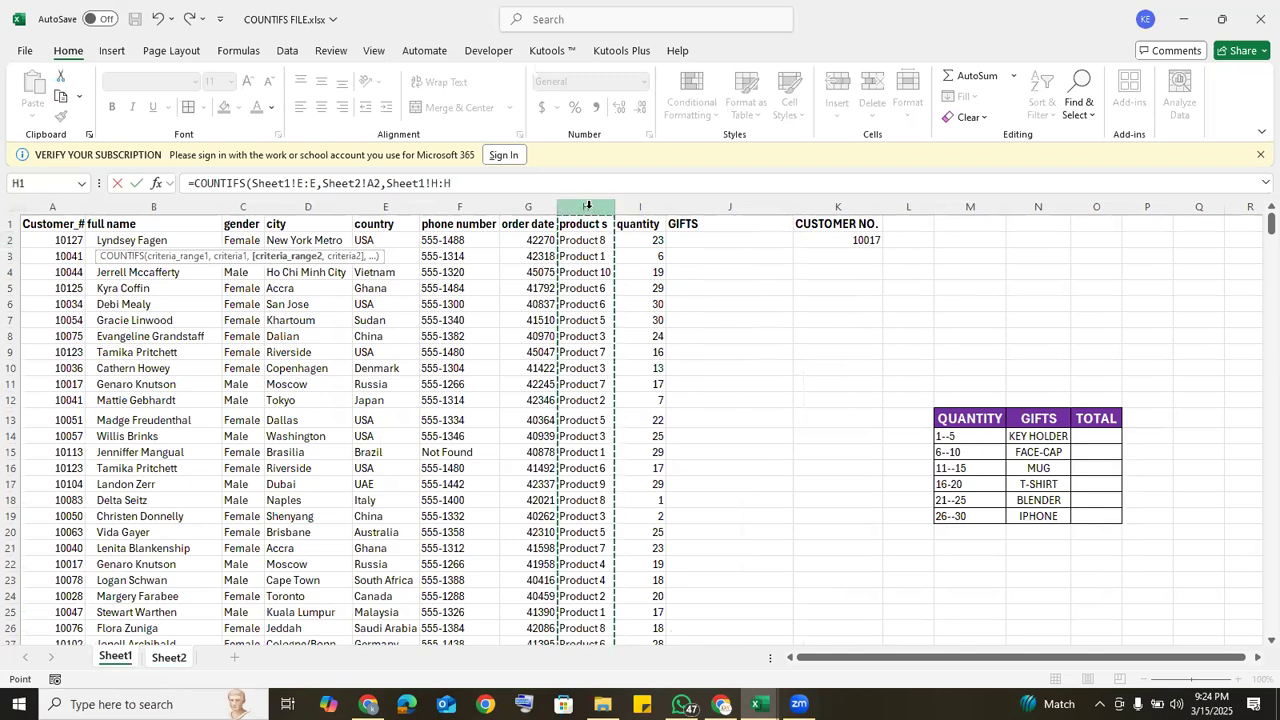
type(",")
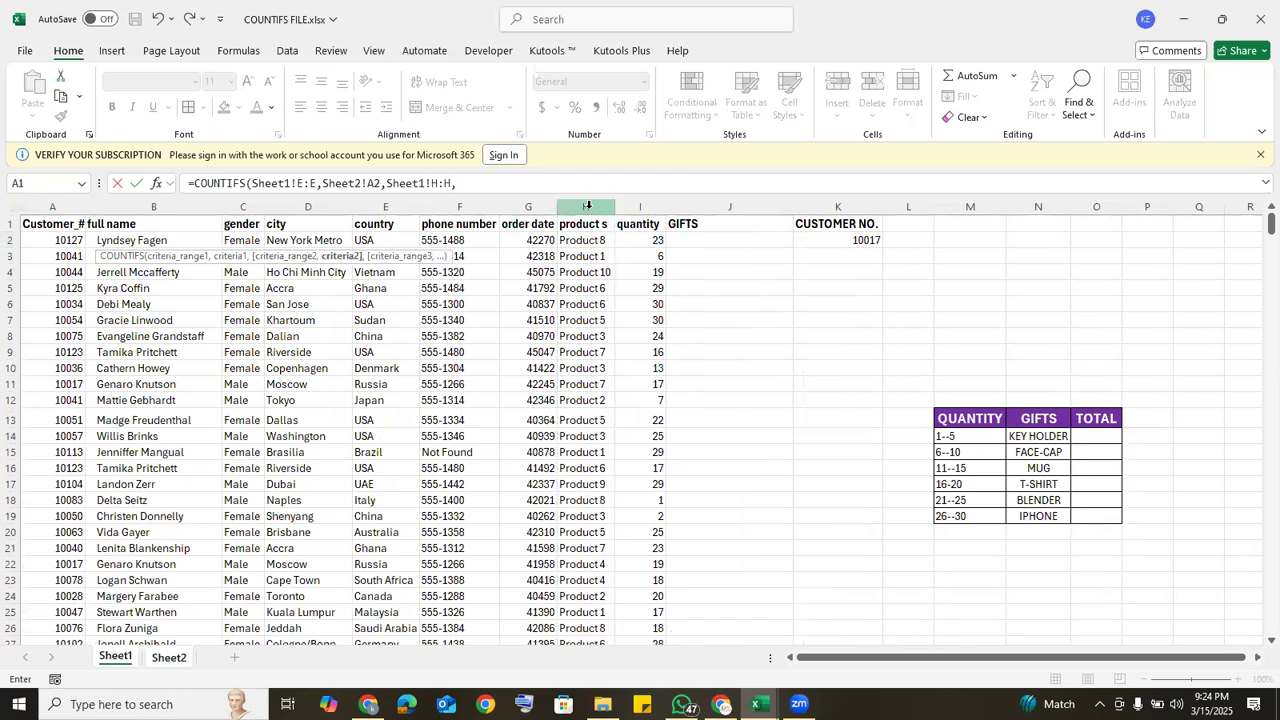
left_click(169, 658)
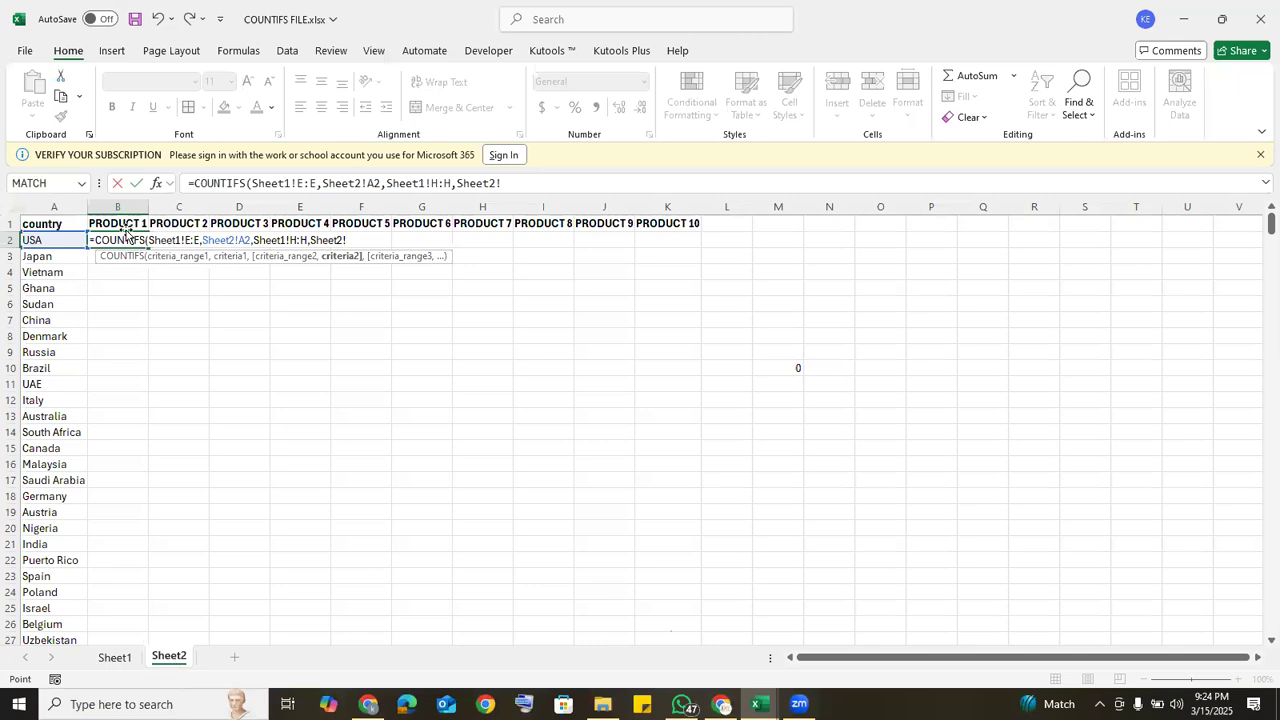
left_click(121, 222)
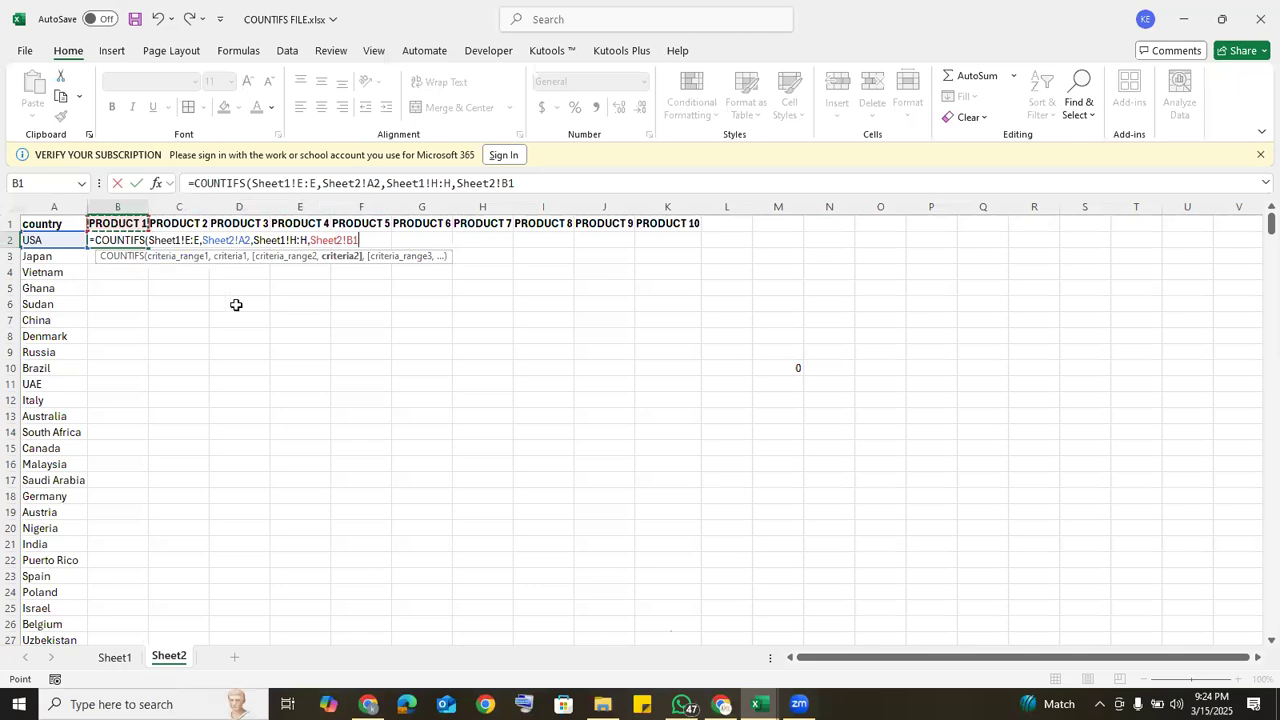
type(",")
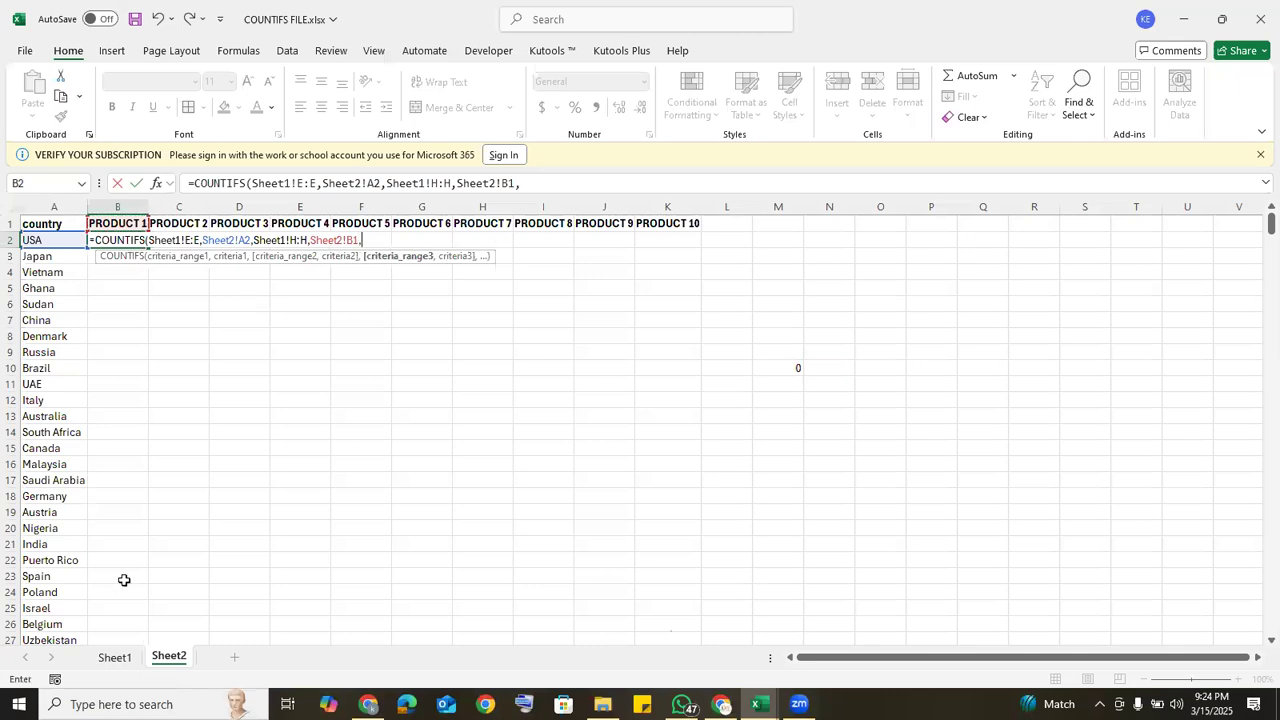
Step: Add a third condition matching the gender column Sheet1!C:C against the Female cell Sheet1!C7, and close the formula's bracket
left_click(113, 658)
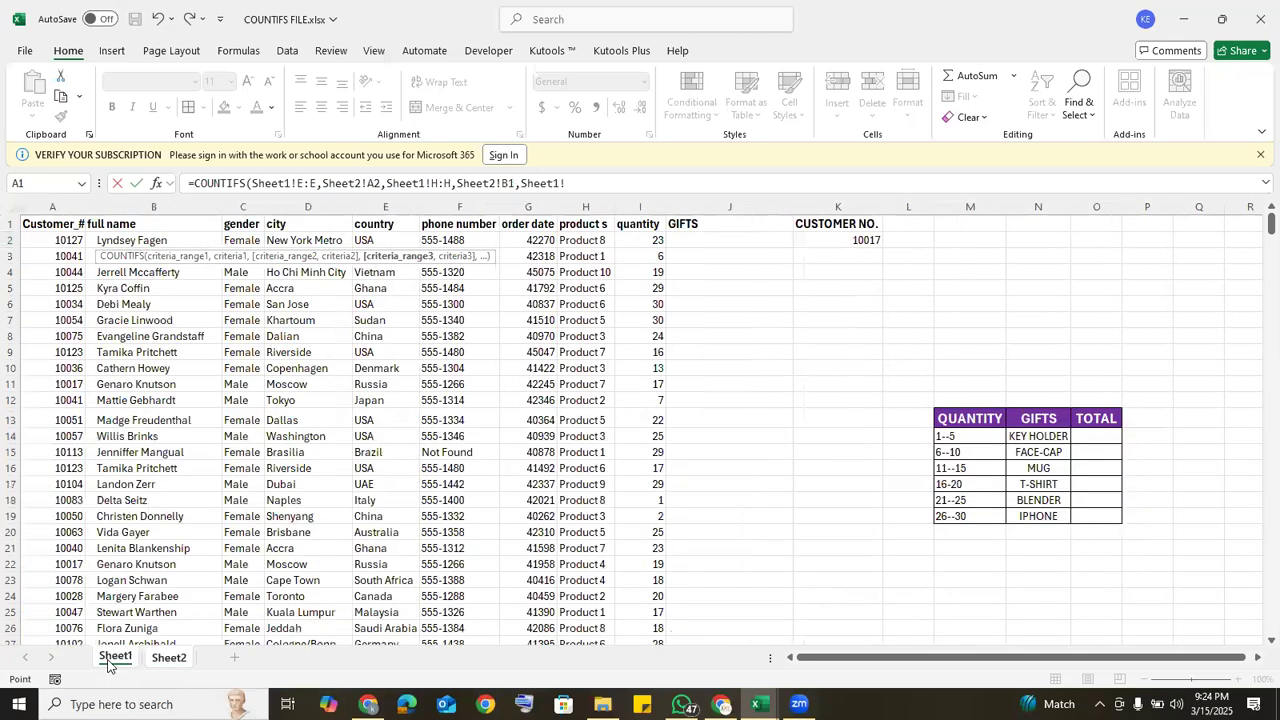
left_click(236, 206)
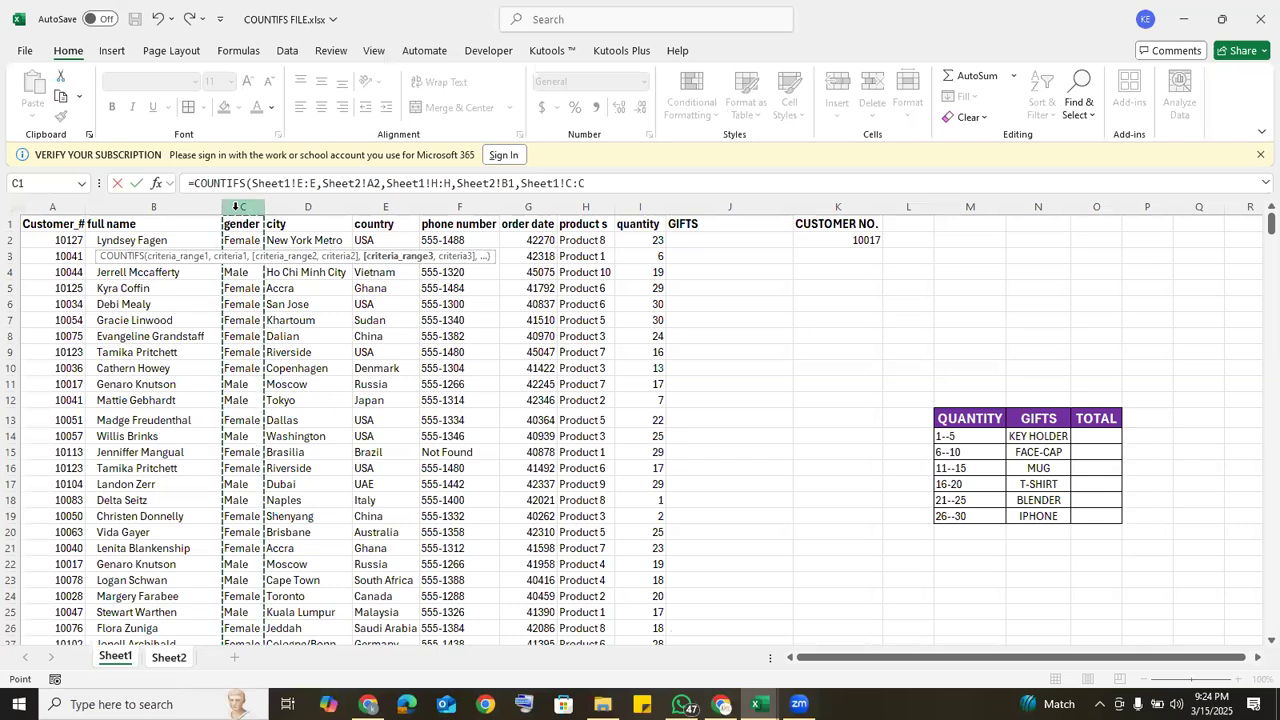
type(",")
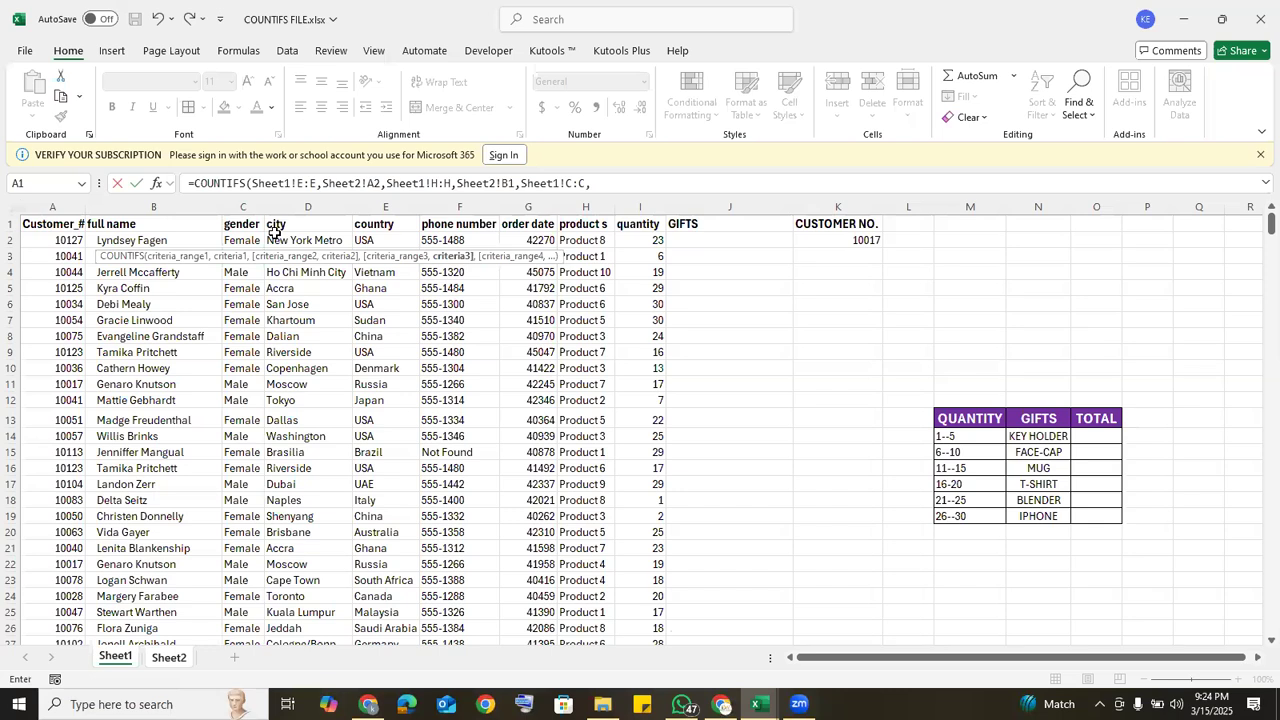
left_click(249, 320)
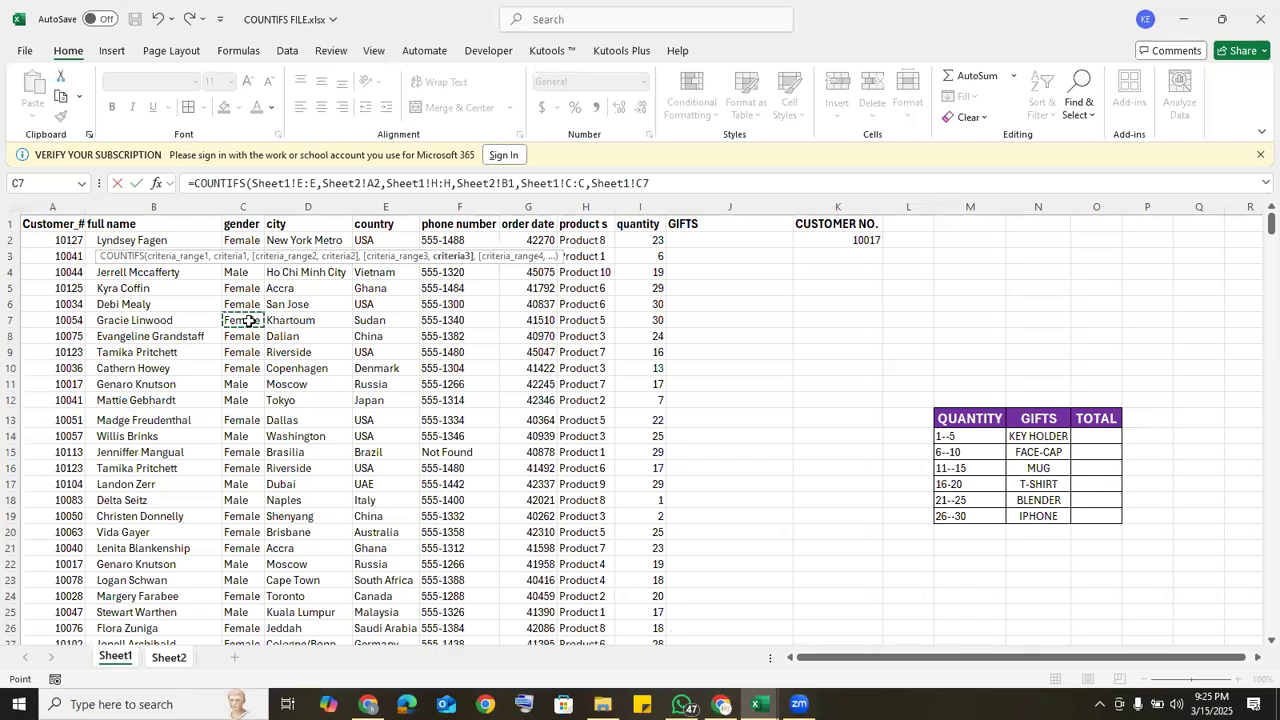
type(")")
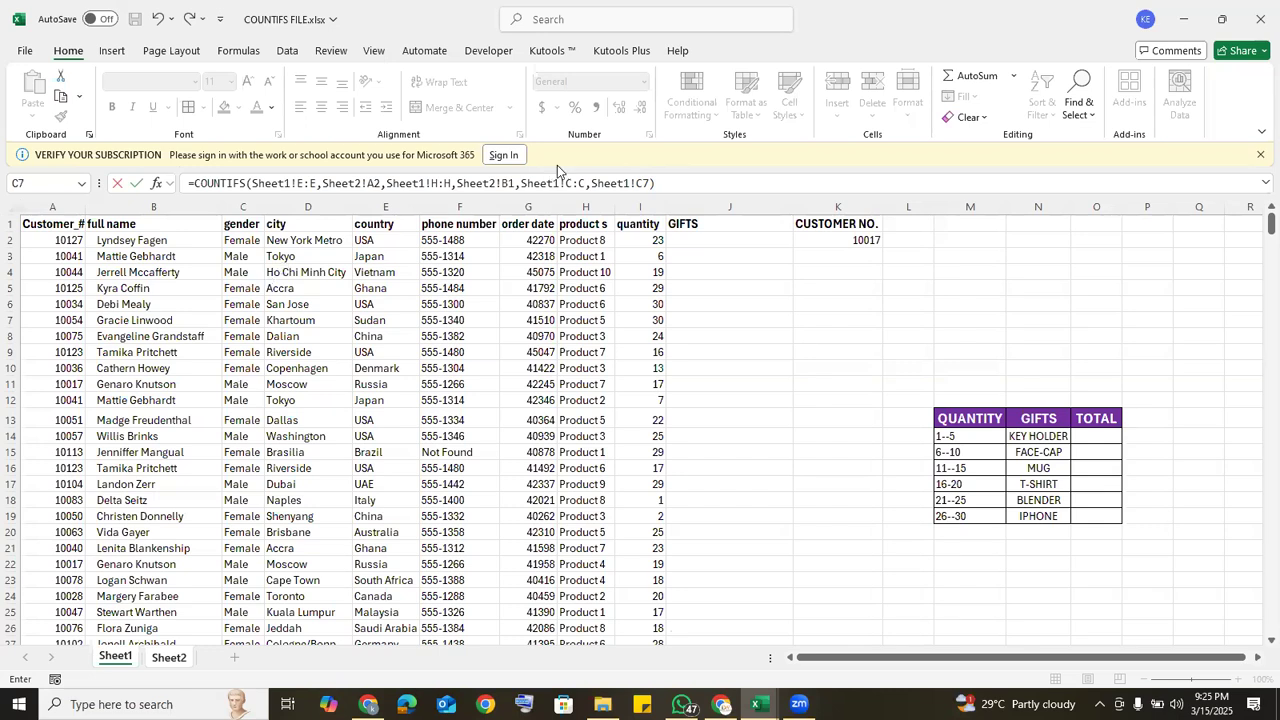
Step: Make the Sheet1 references in the B2 formula absolute: $C$7, $E:$E, $H:$H and $C:$C
left_click(642, 183)
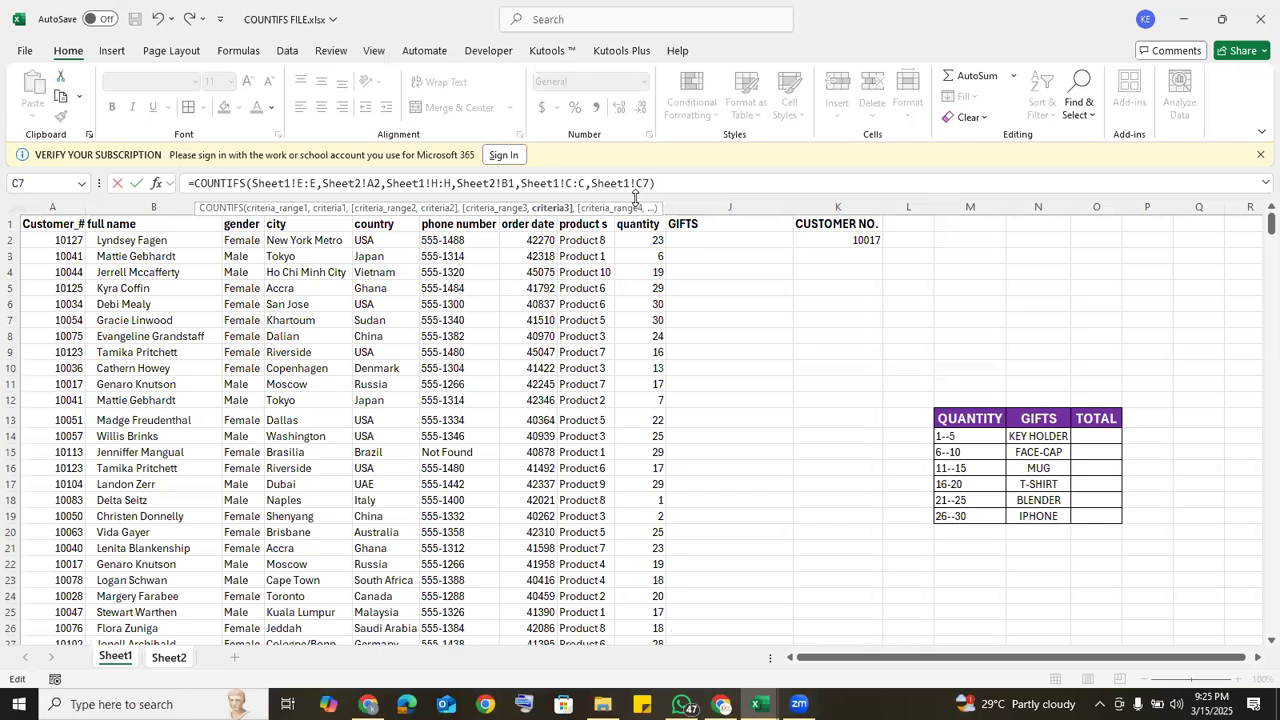
key("F4")
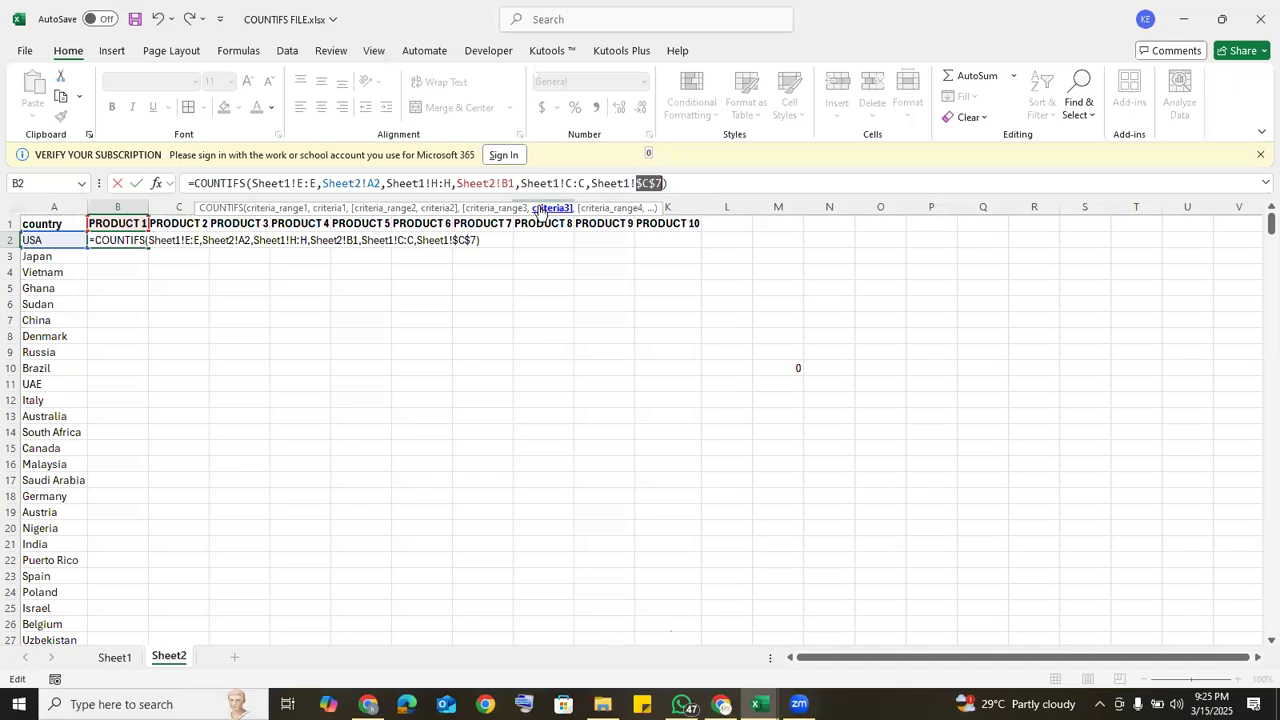
left_click(303, 183)
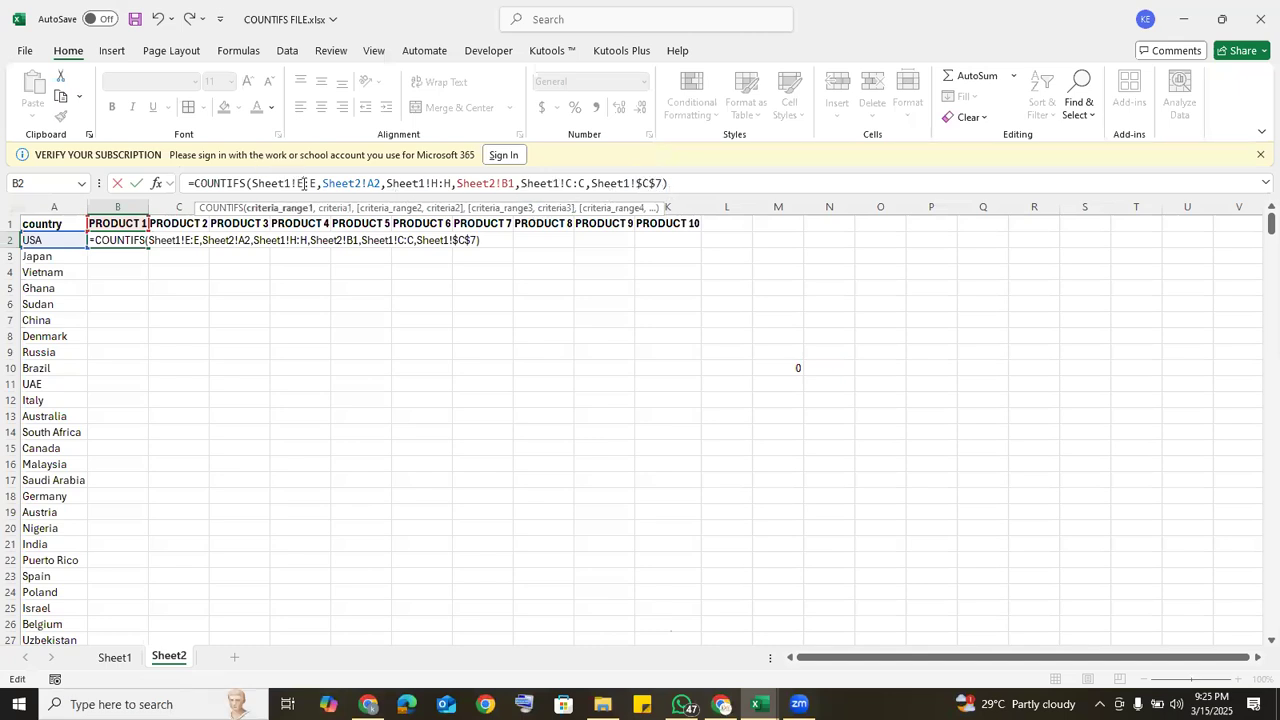
key("F4")
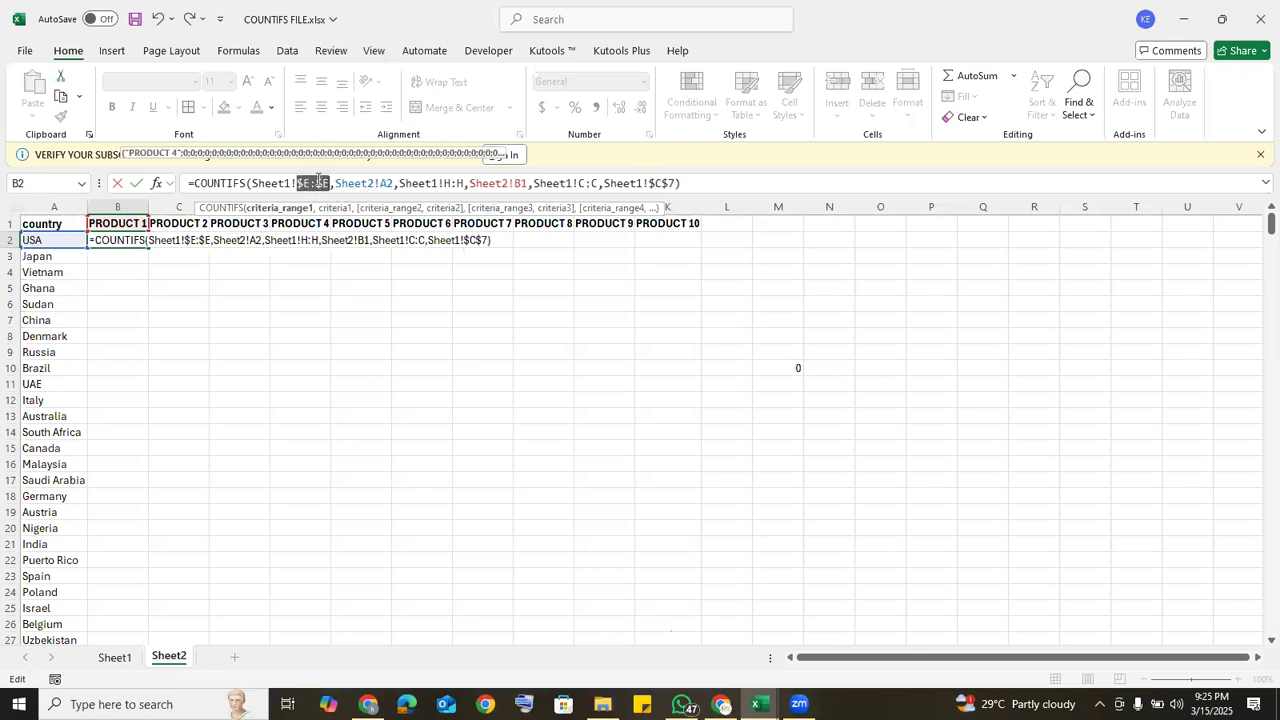
left_click(449, 182)
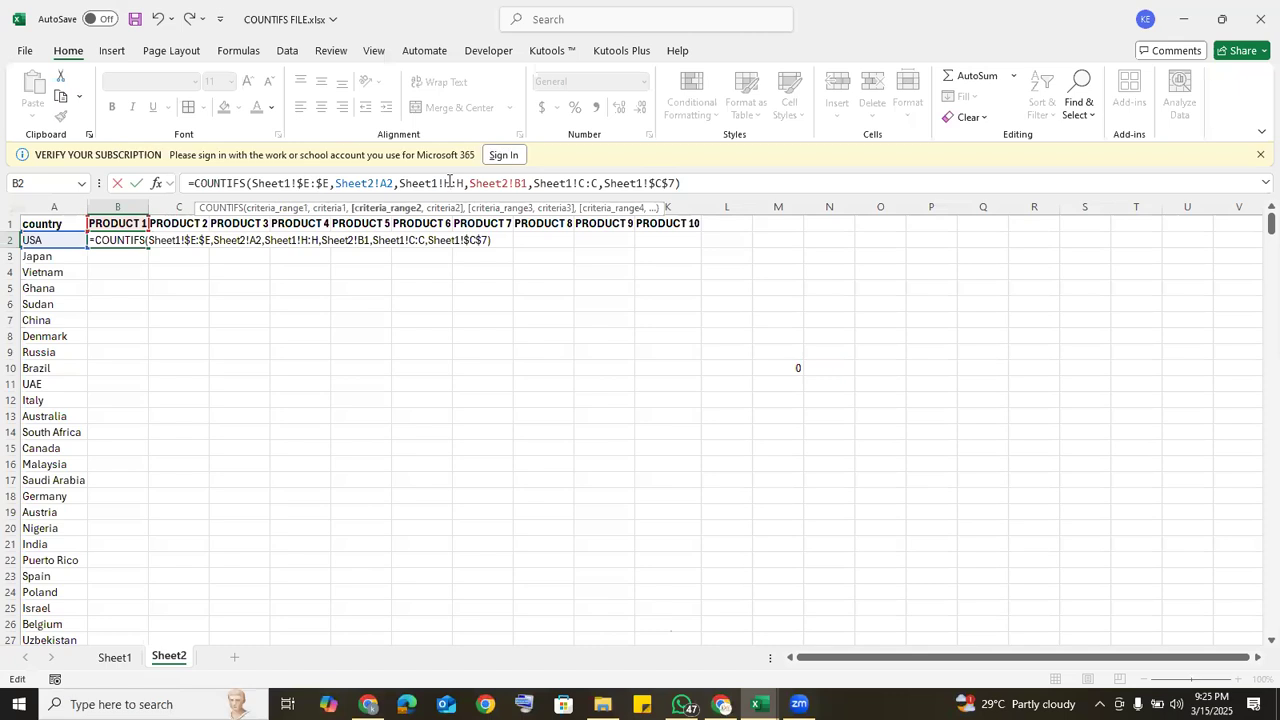
key("F4")
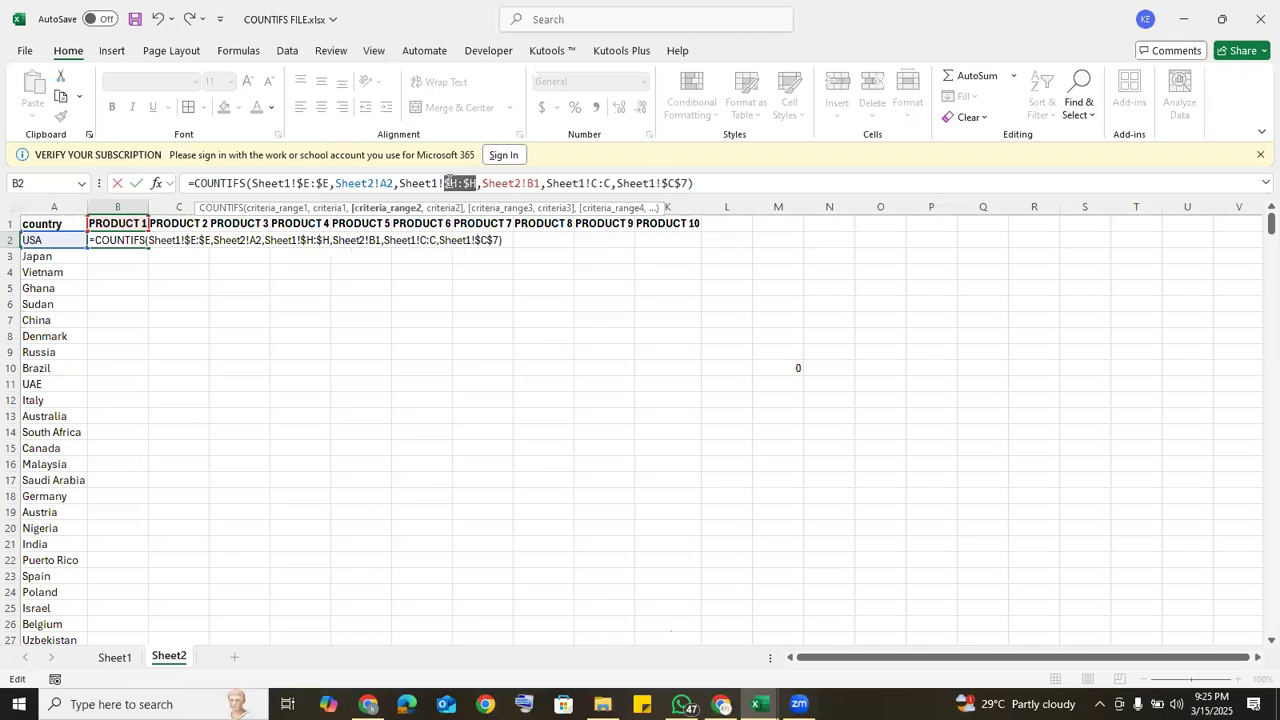
left_click(600, 183)
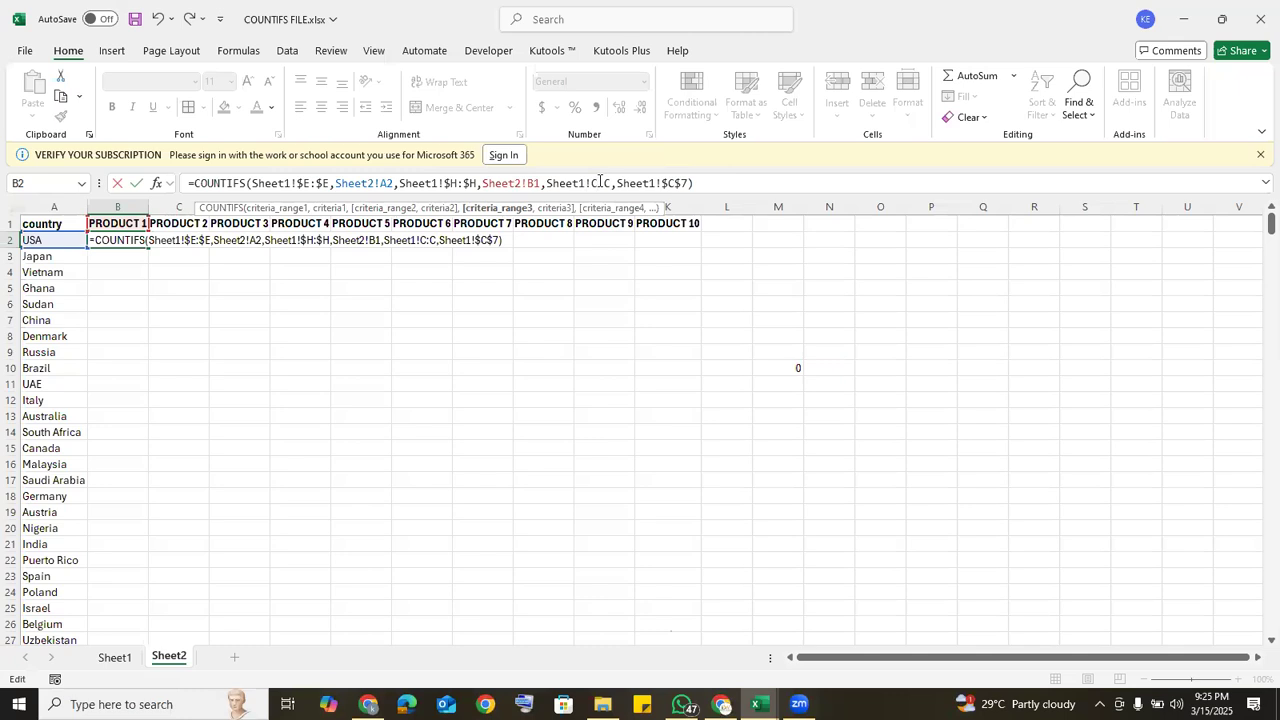
key("F4")
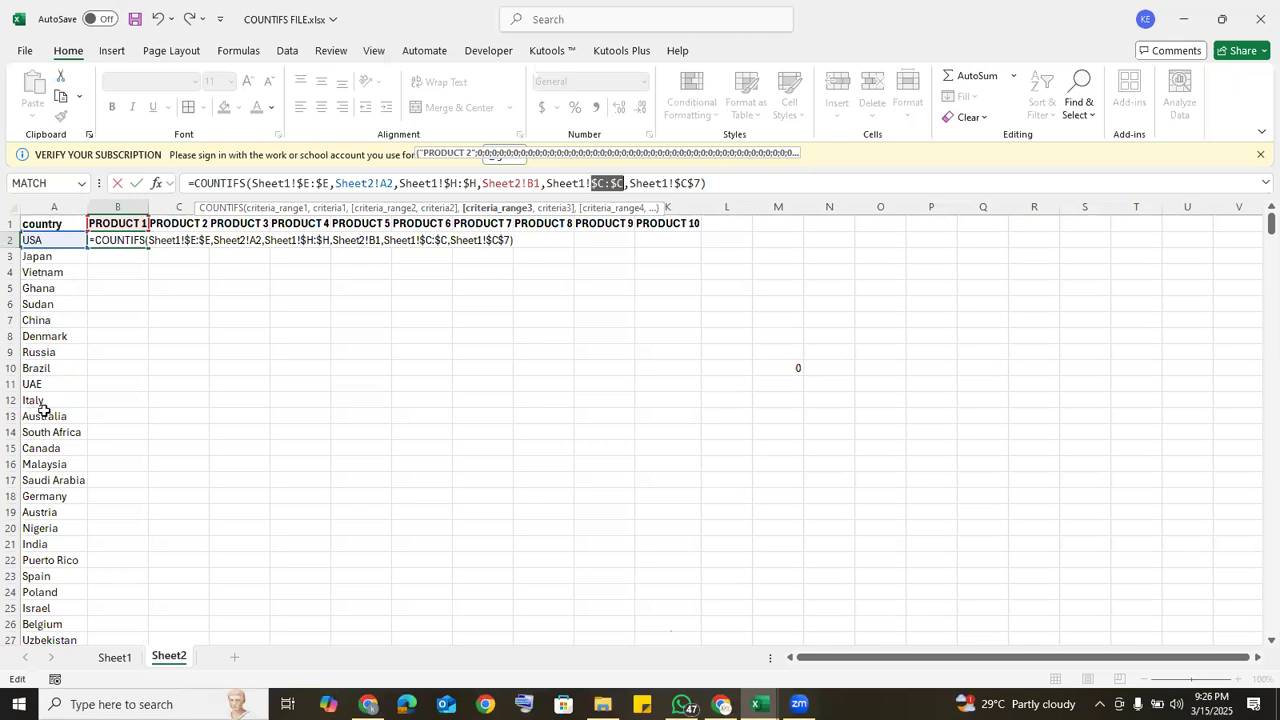
Step: Lock only the column of the country criterion as Sheet2!$A2 and only the row of the product criterion as Sheet2!B$1, and enter the formula
left_click(382, 183)
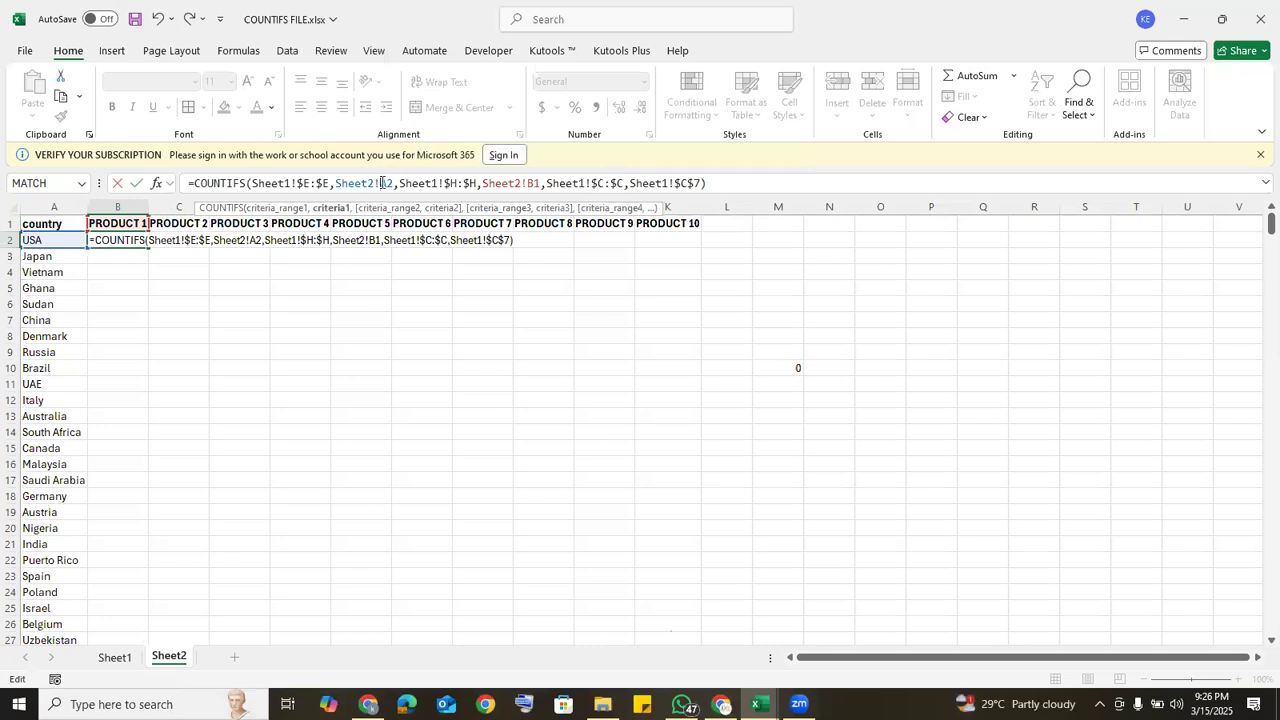
type("$")
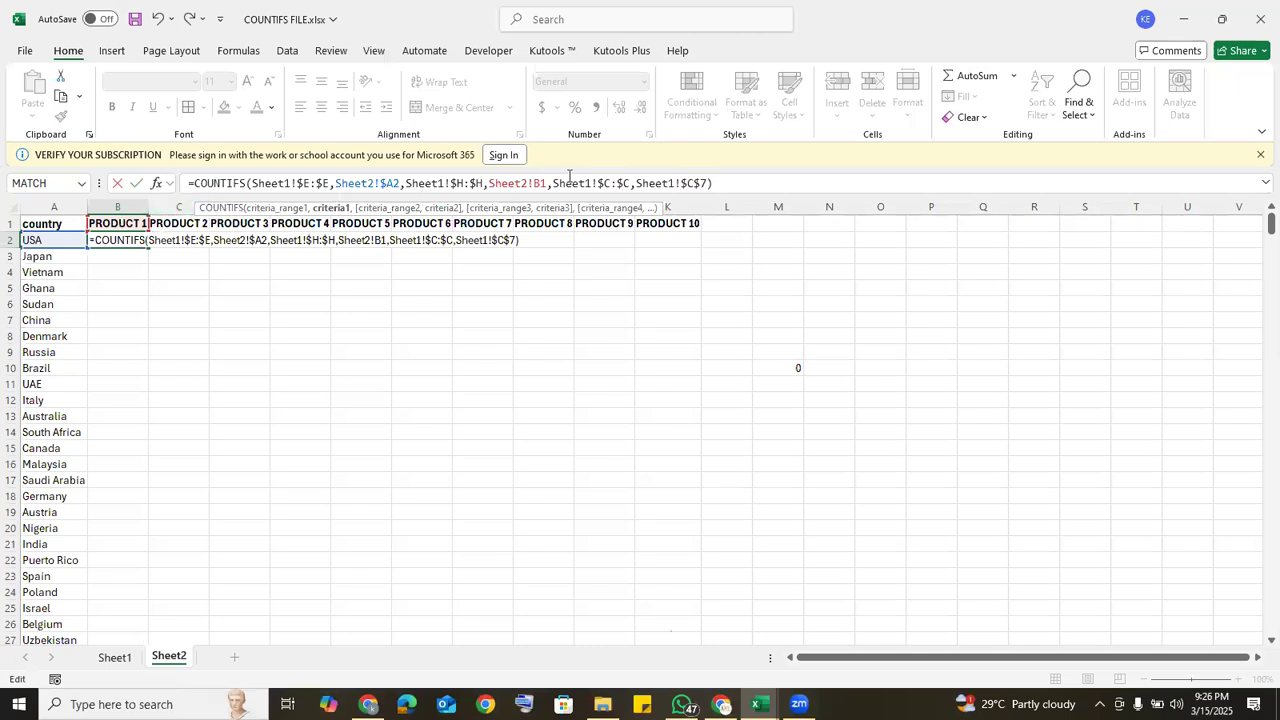
left_click(538, 183)
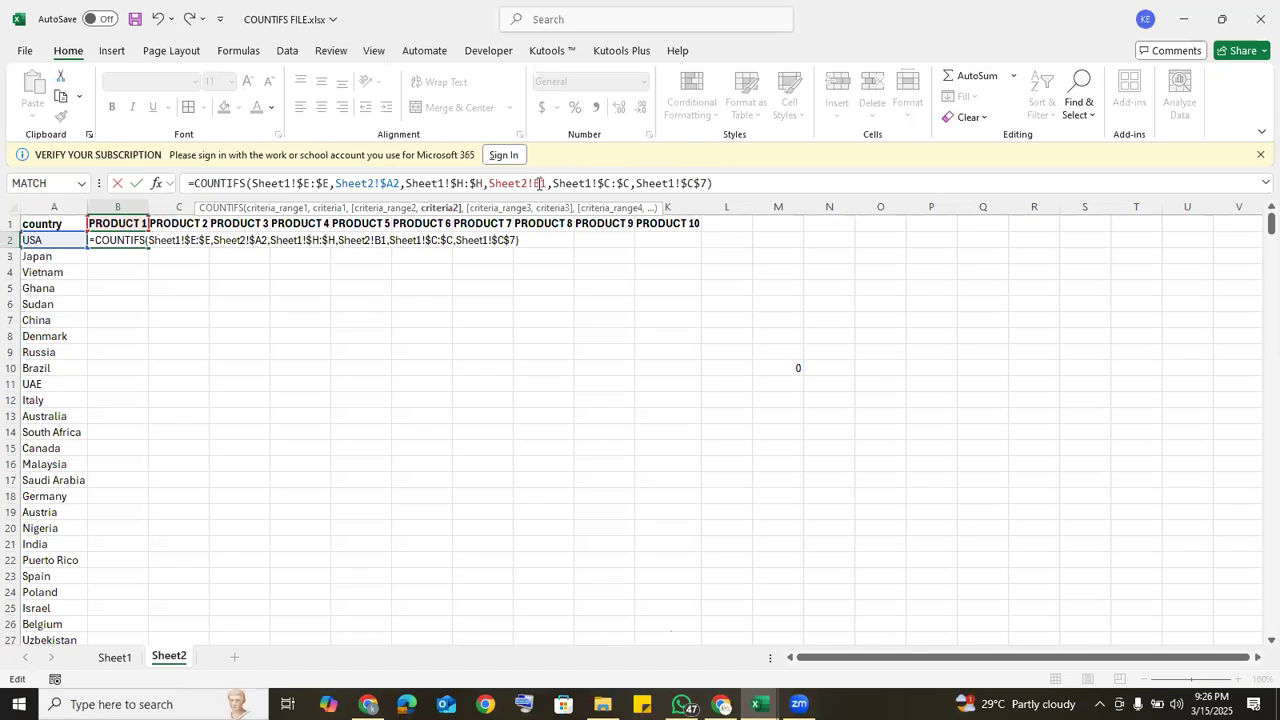
key("F4")
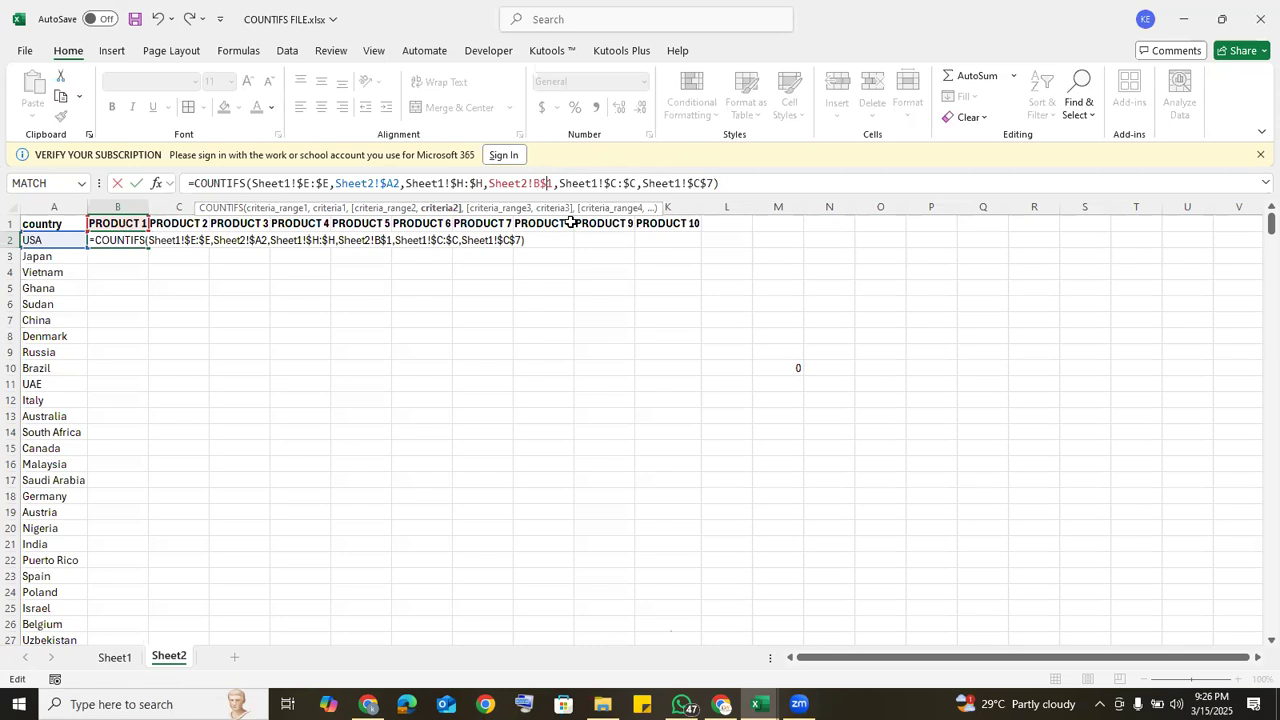
key("Return")
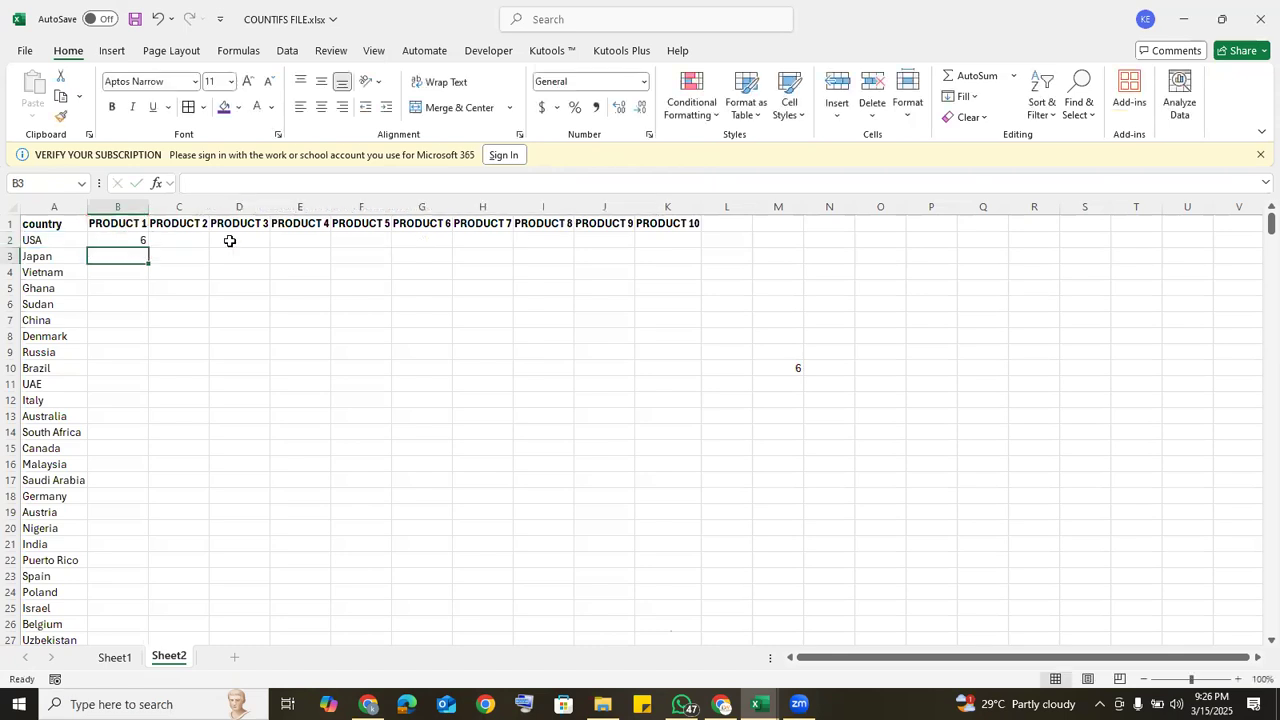
Step: Fill the B2 formula down to Turkey in row 47 and across to PRODUCT 10, and check the matrix total in M10
left_click(124, 238)
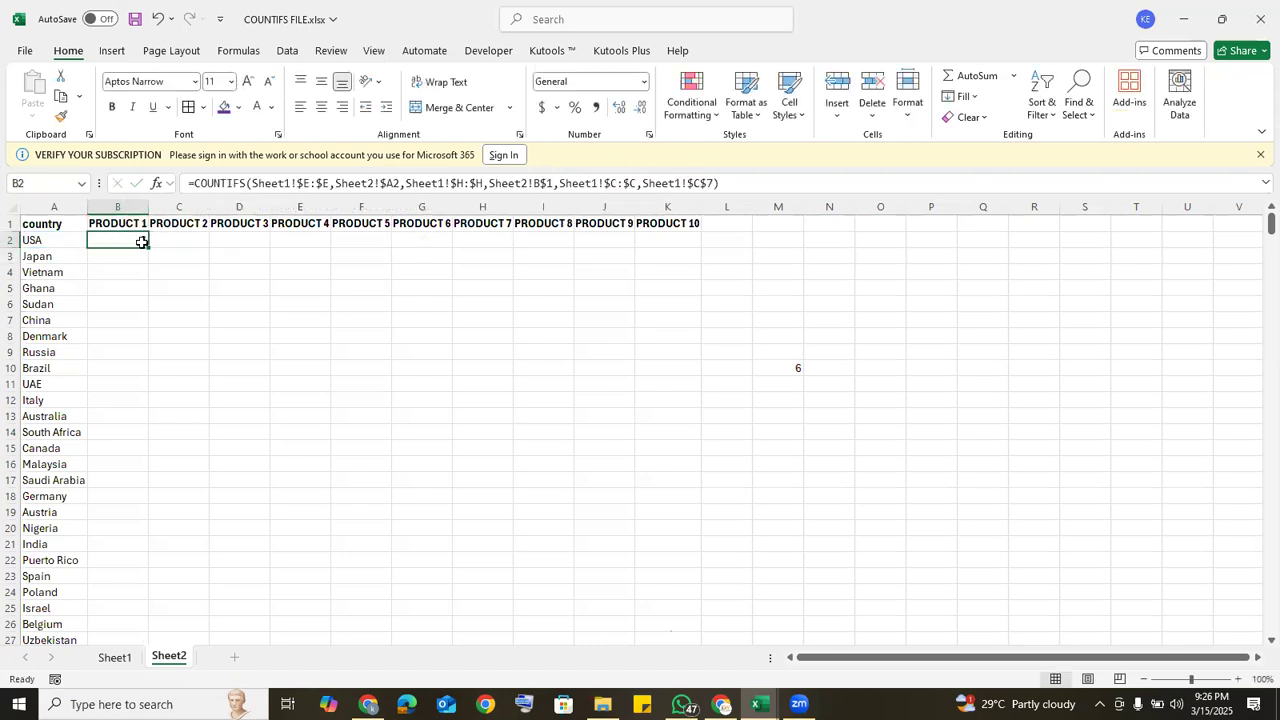
double_click(147, 245)
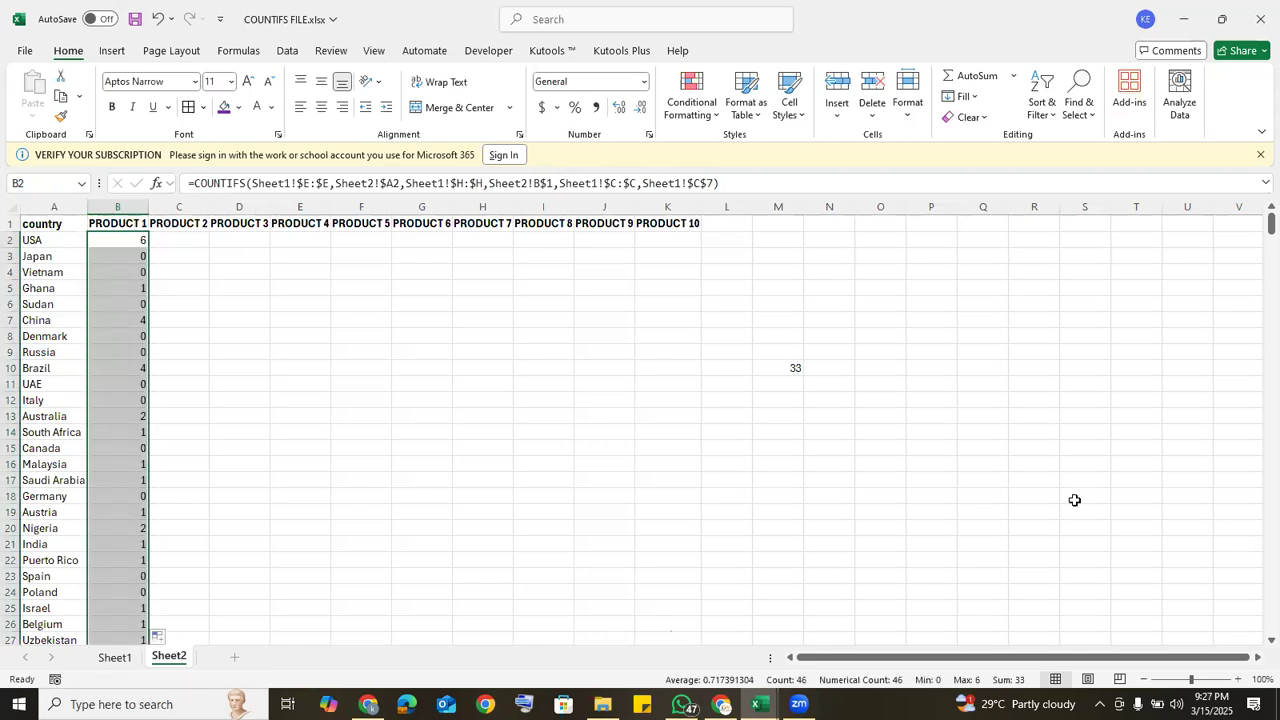
scroll(1257, 434, "down", 9)
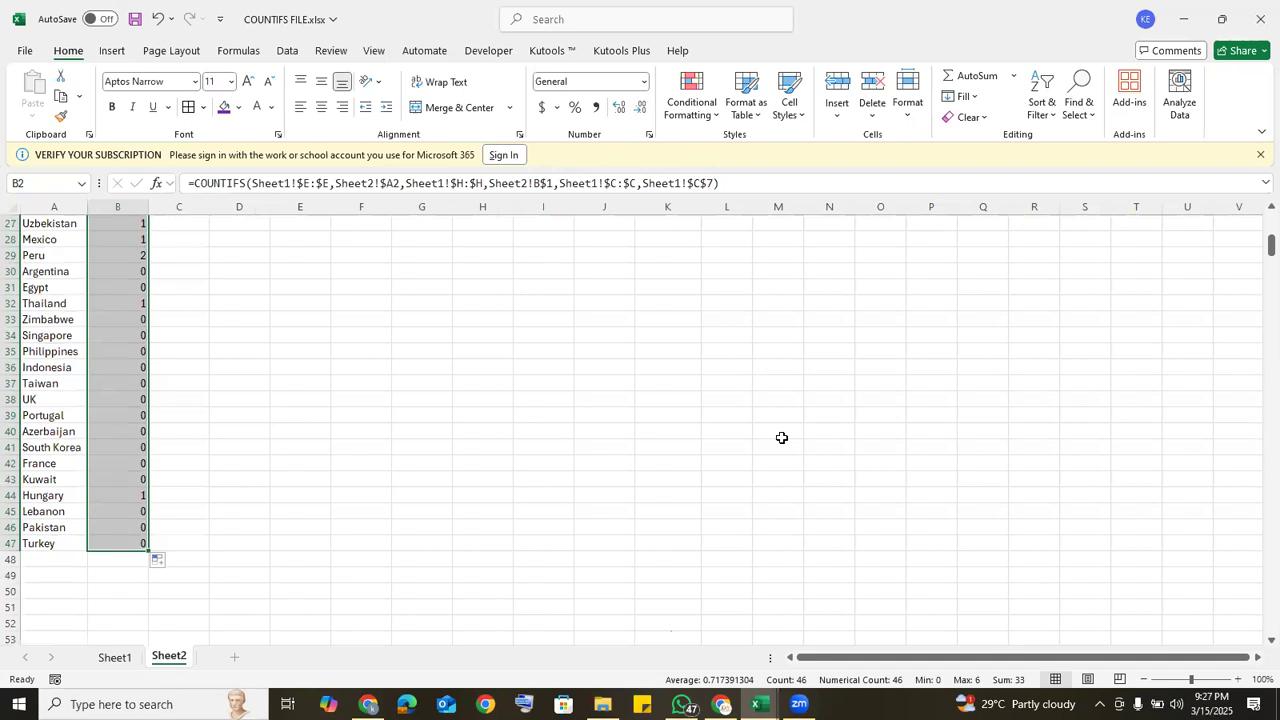
left_click_drag(148, 548, 723, 594)
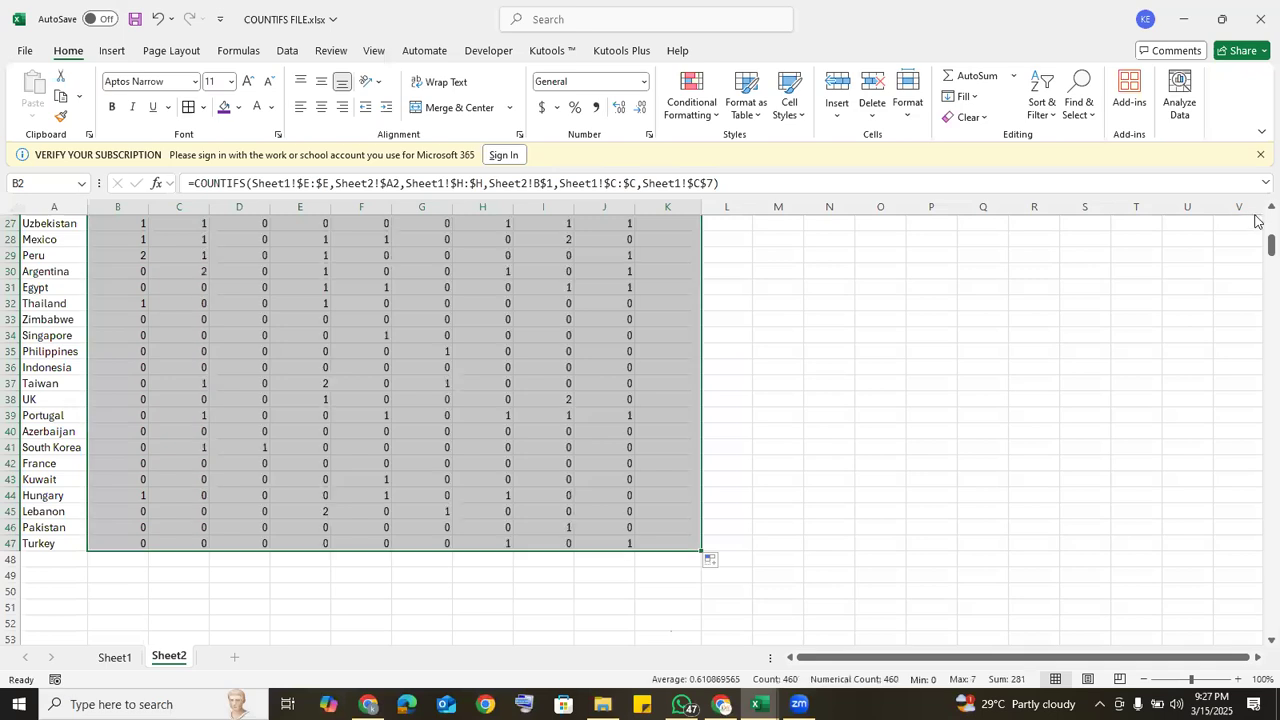
scroll(1257, 222, "up", 8)
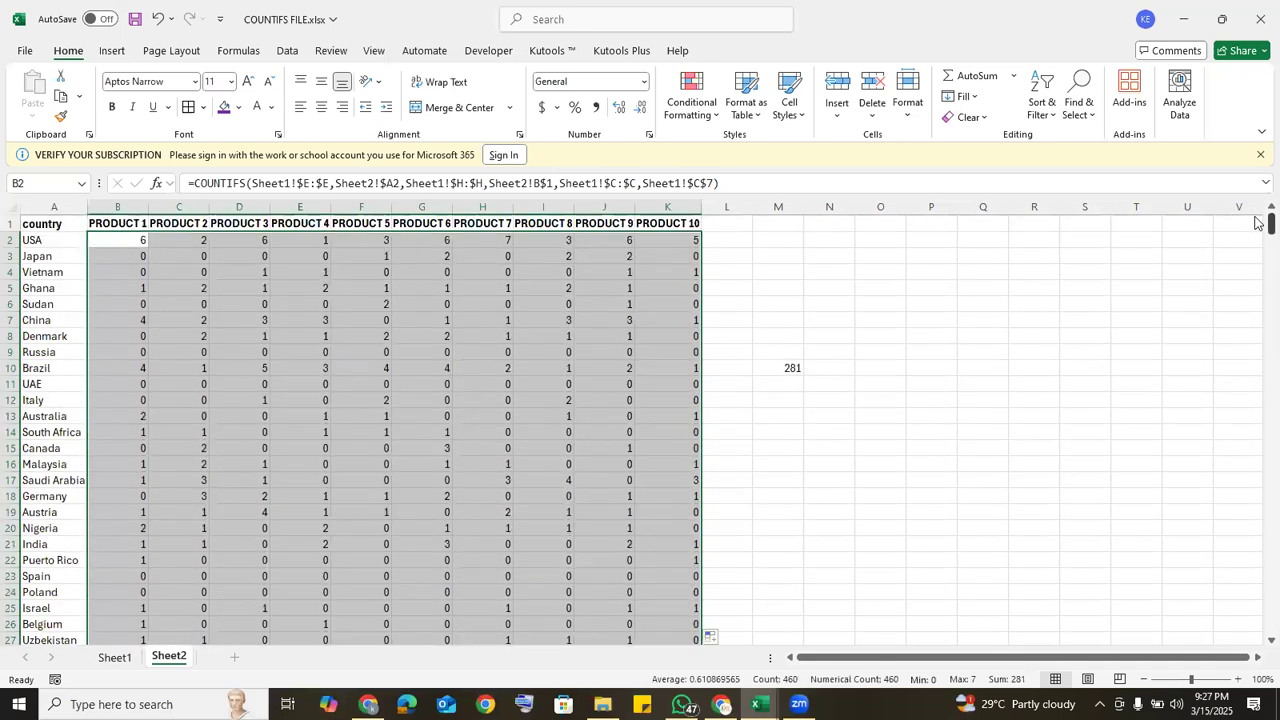
left_click(791, 369)
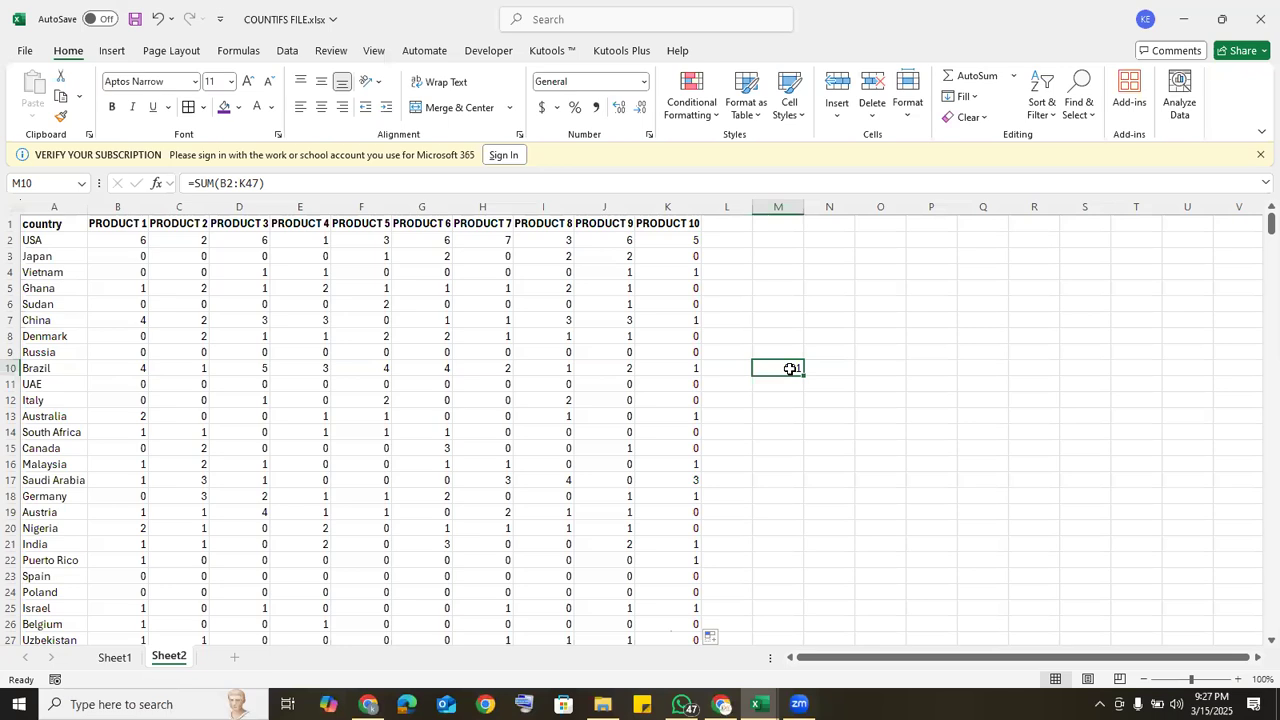